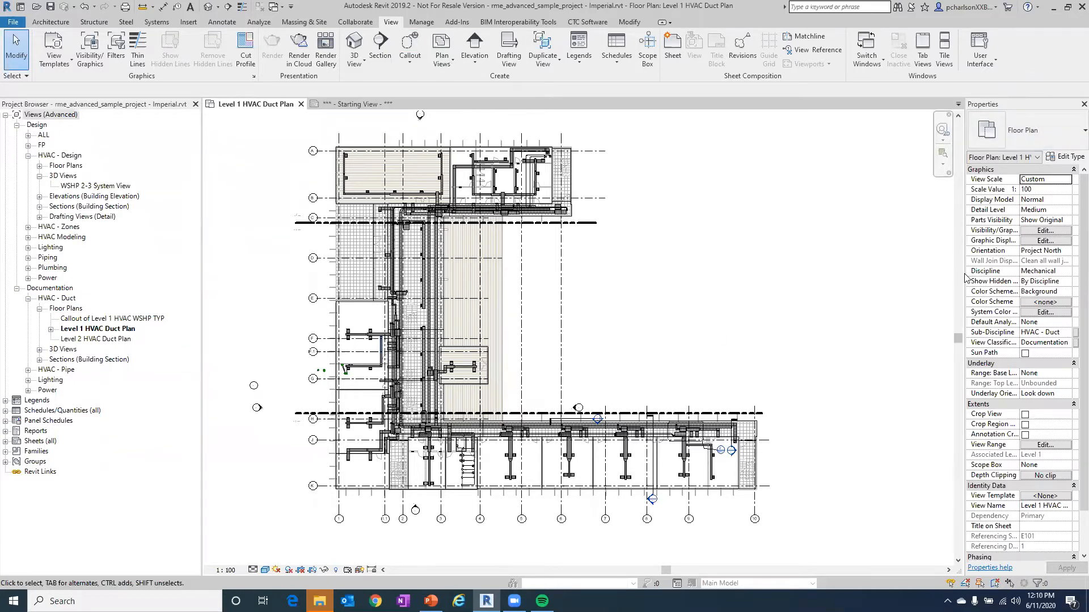
Review the model category visibility overrides of the Level 1 HVAC Duct Plan, including the projection line settings for Columns
left_click_drag(962, 276, 882, 278)
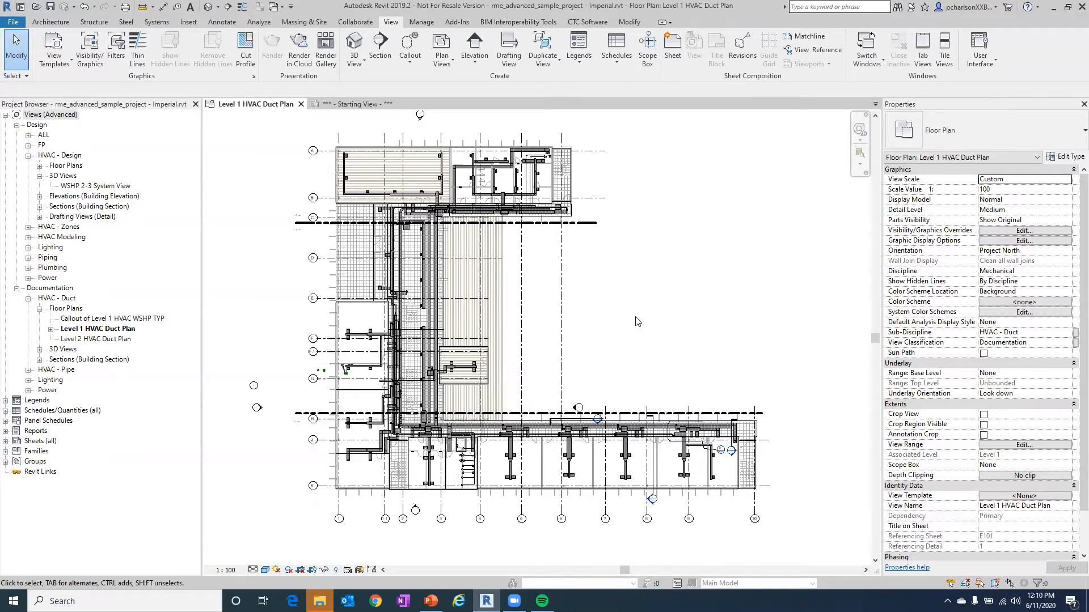
key("v")
key("g")
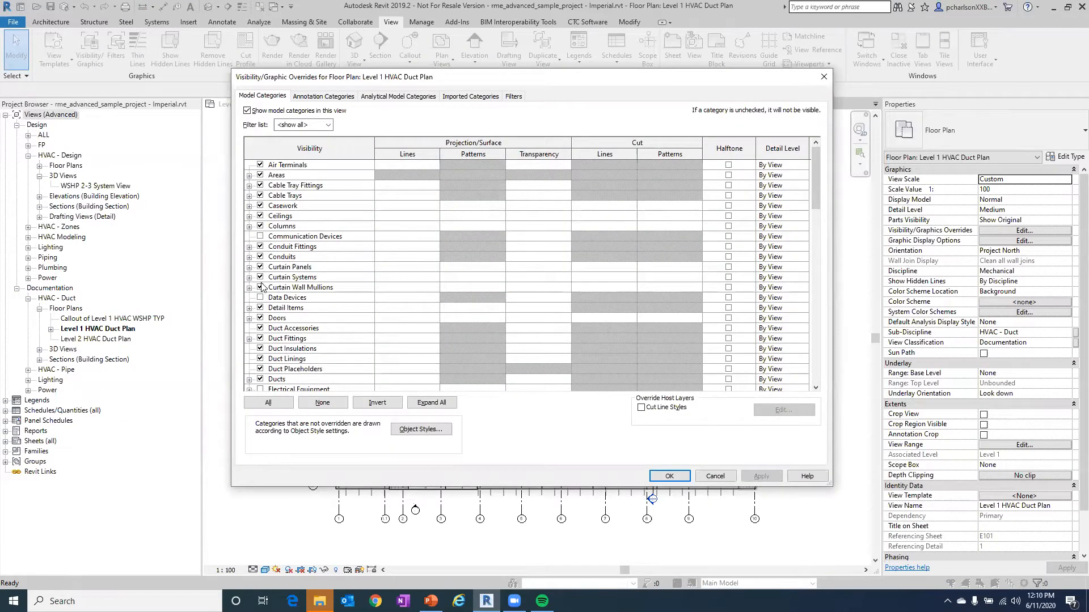
left_click(311, 124)
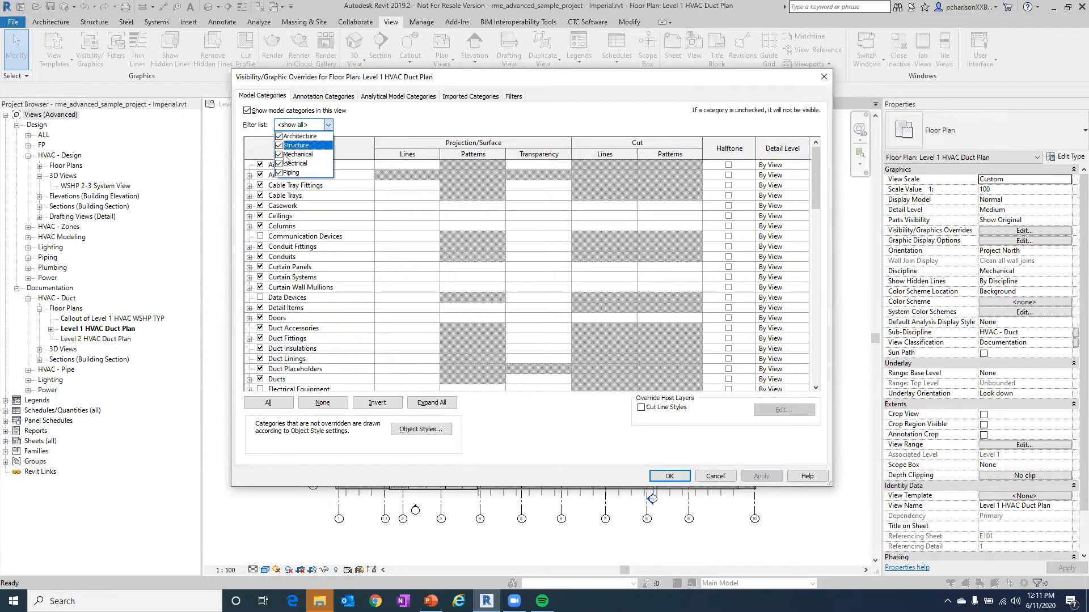
left_click(343, 129)
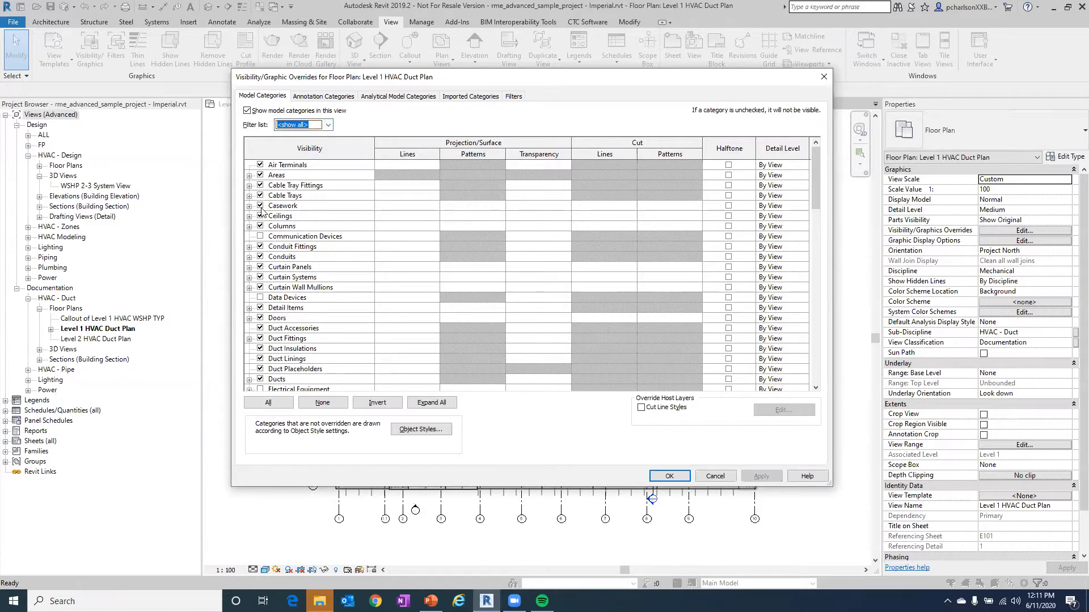
left_click(416, 226)
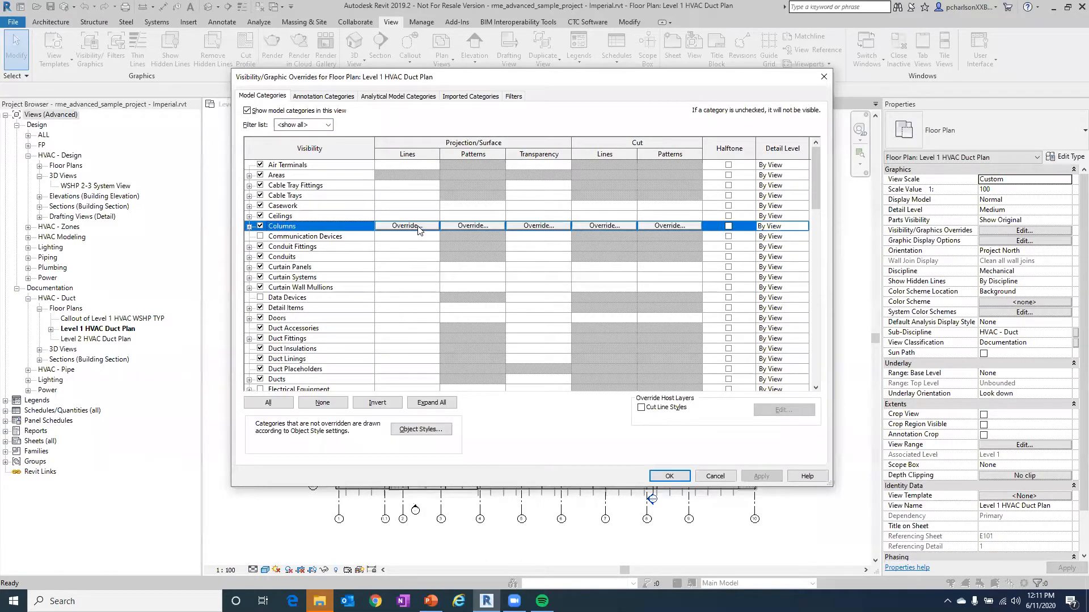
left_click(406, 225)
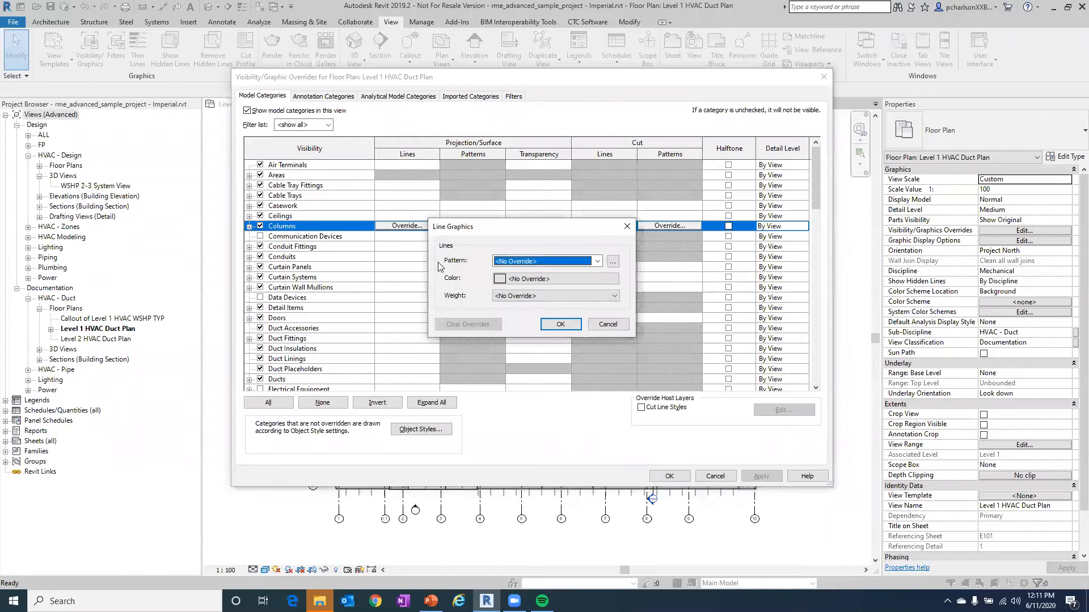
left_click(607, 324)
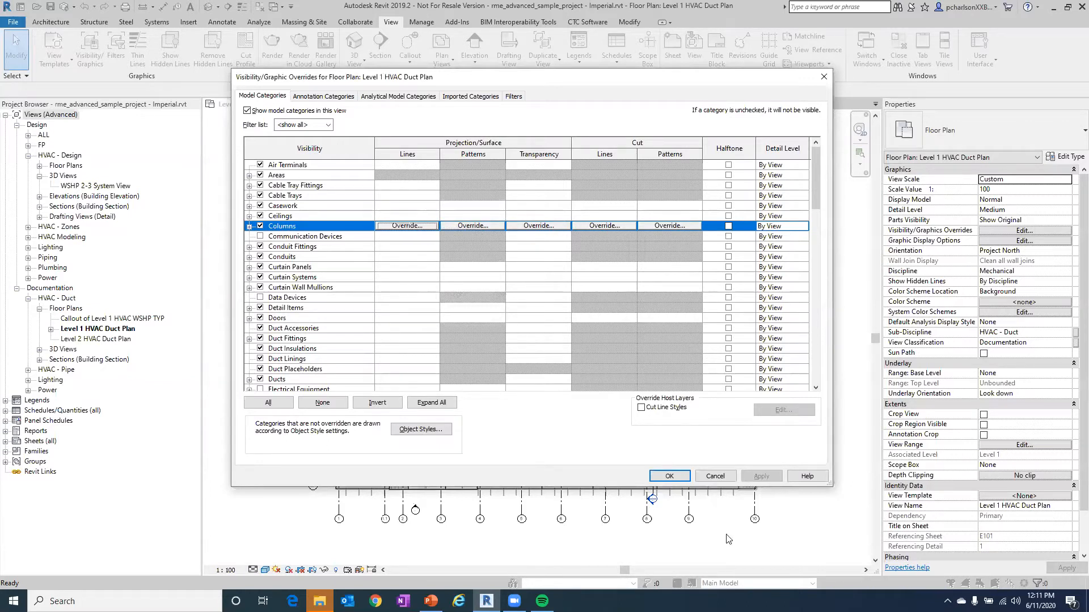
left_click(669, 476)
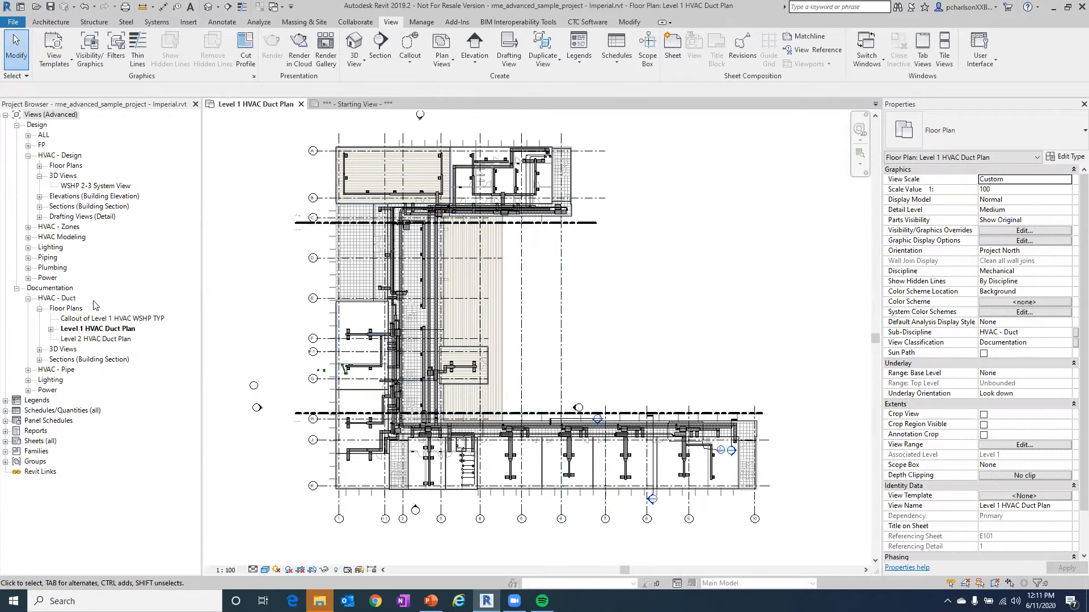
Open the Level 2 HVAC Duct Plan and review its model category visibility overrides
double_click(83, 340)
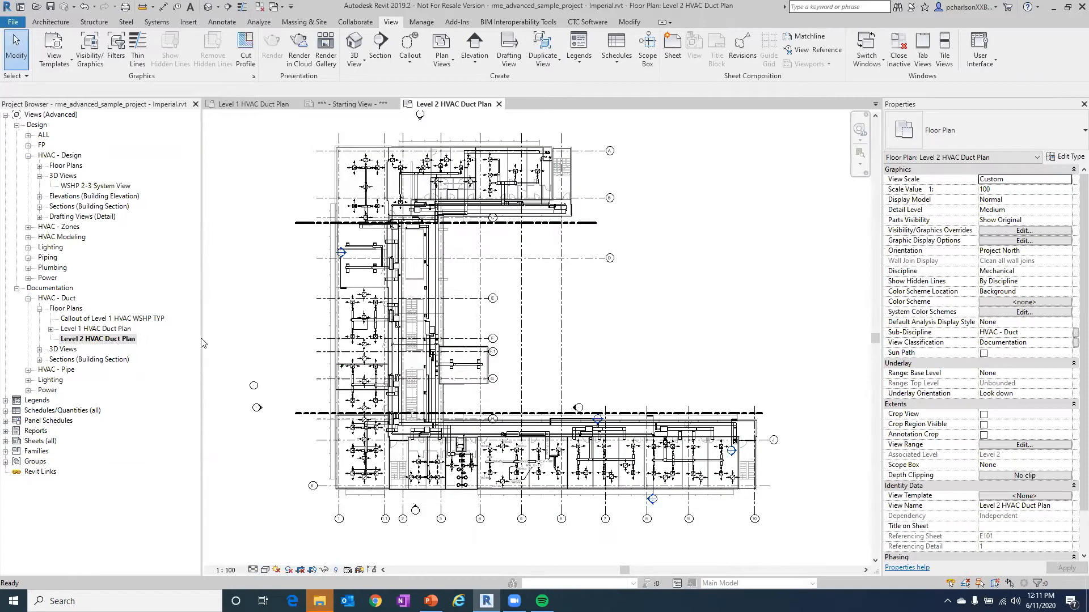
key("v")
key("v")
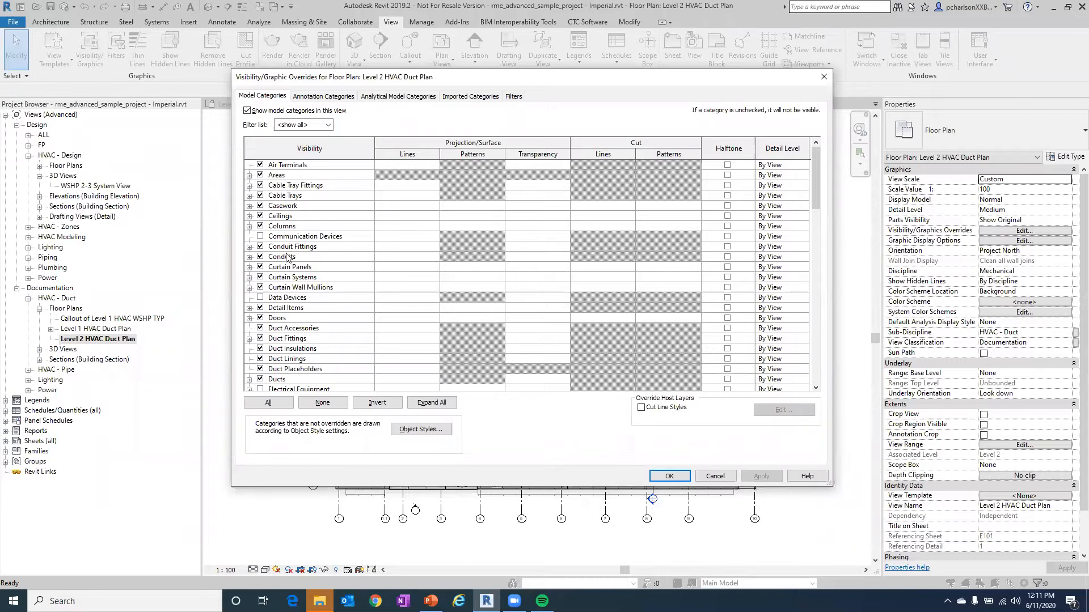
left_click(410, 291)
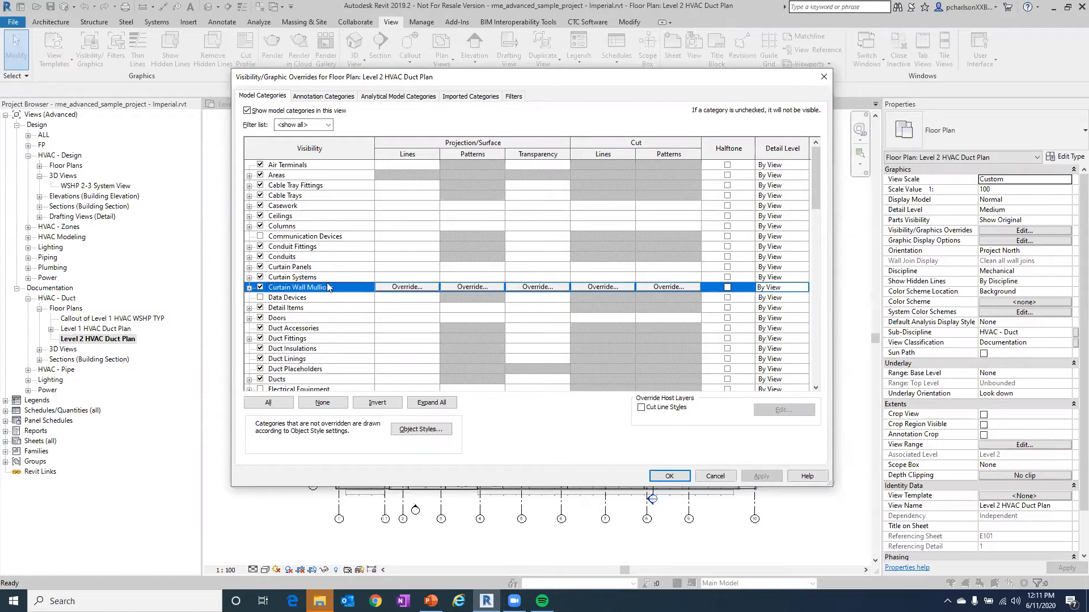
left_click(714, 476)
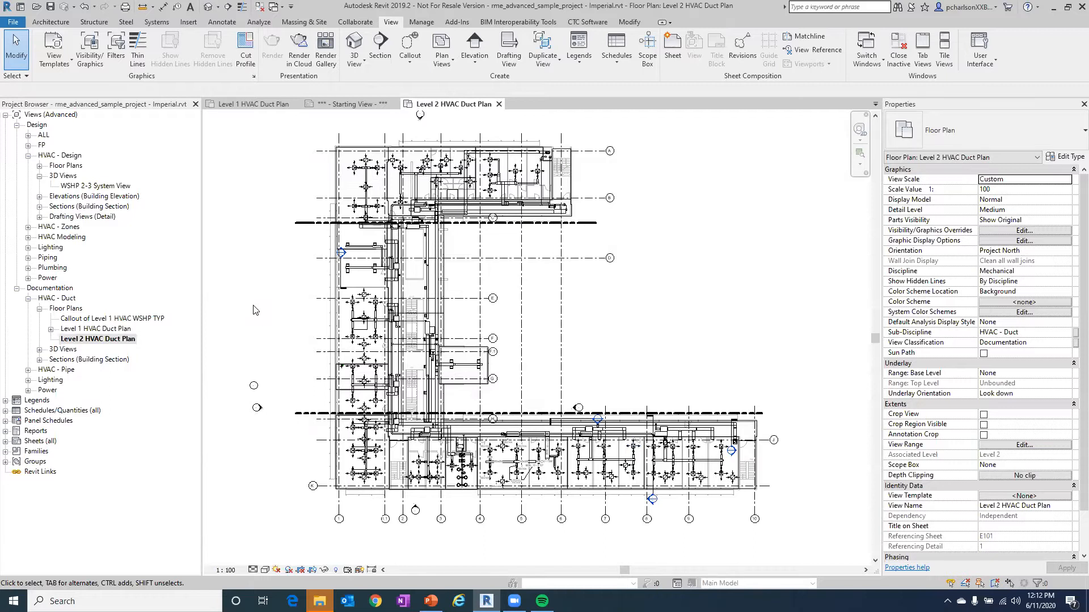
Open the view template assignment for the Level 2 HVAC Duct Plan and select the HVAC Plan - Design template
left_click(117, 331)
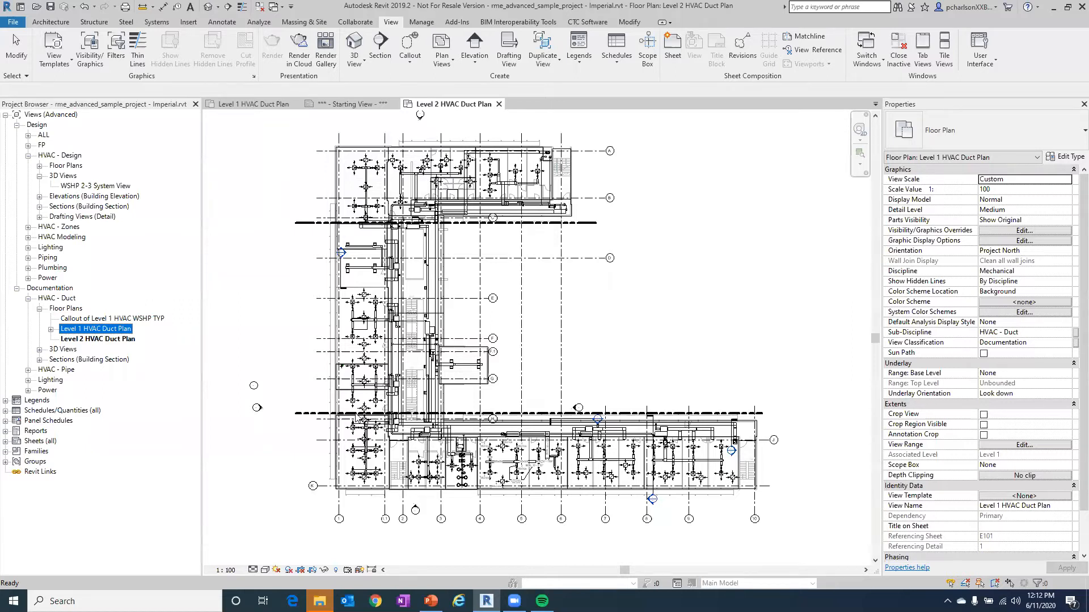
left_click(85, 339)
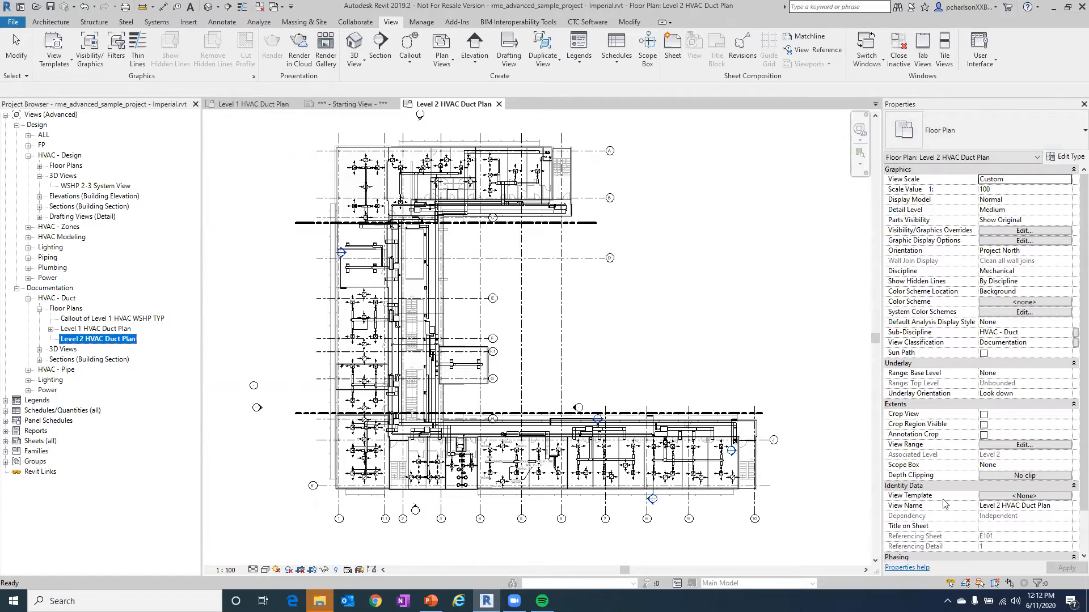
left_click(1025, 496)
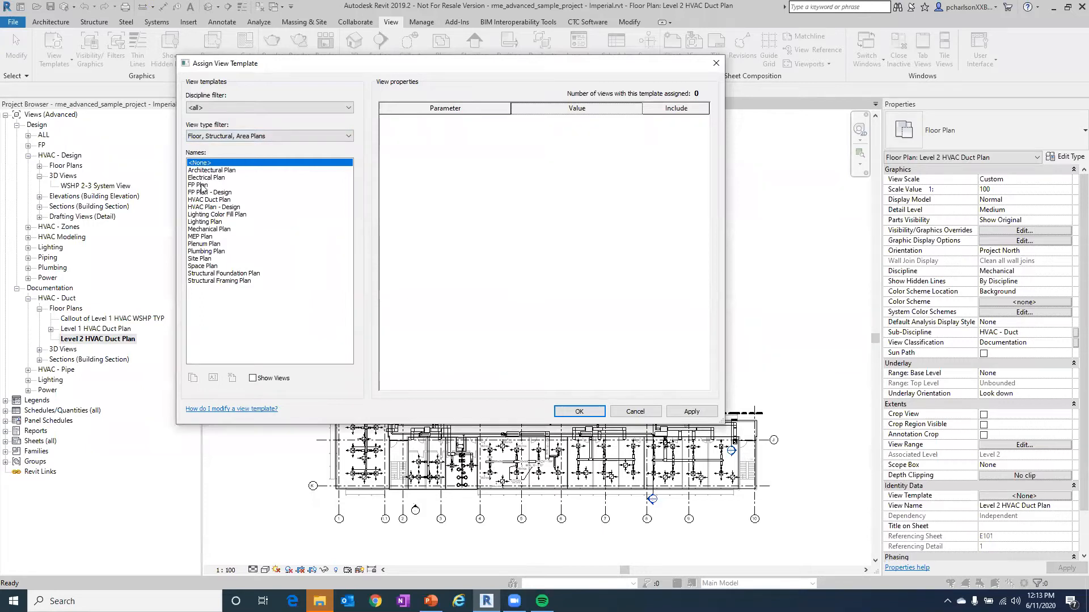
left_click(199, 207)
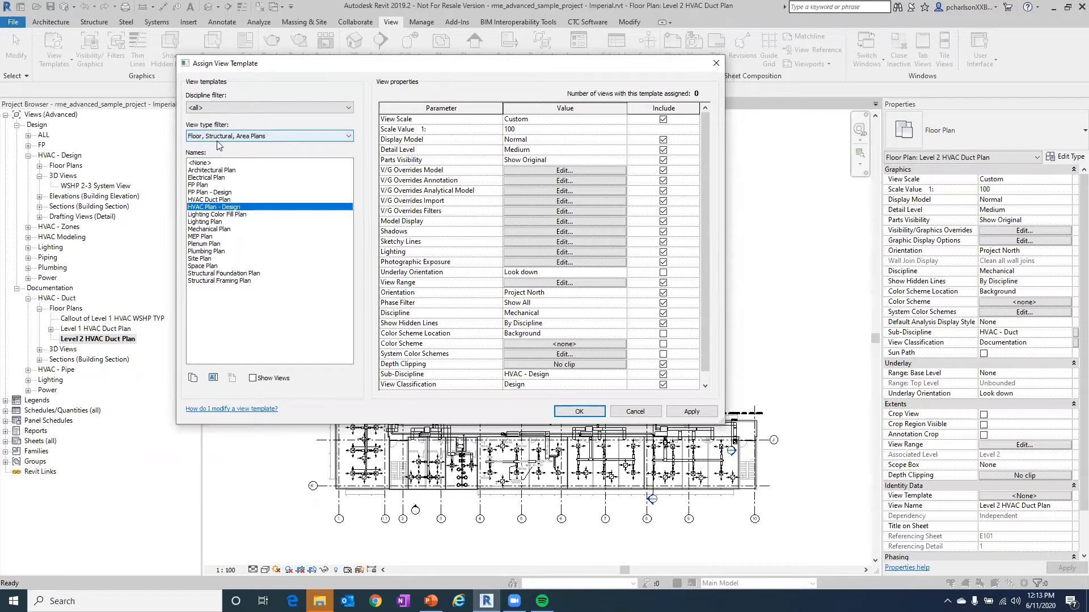
left_click(303, 134)
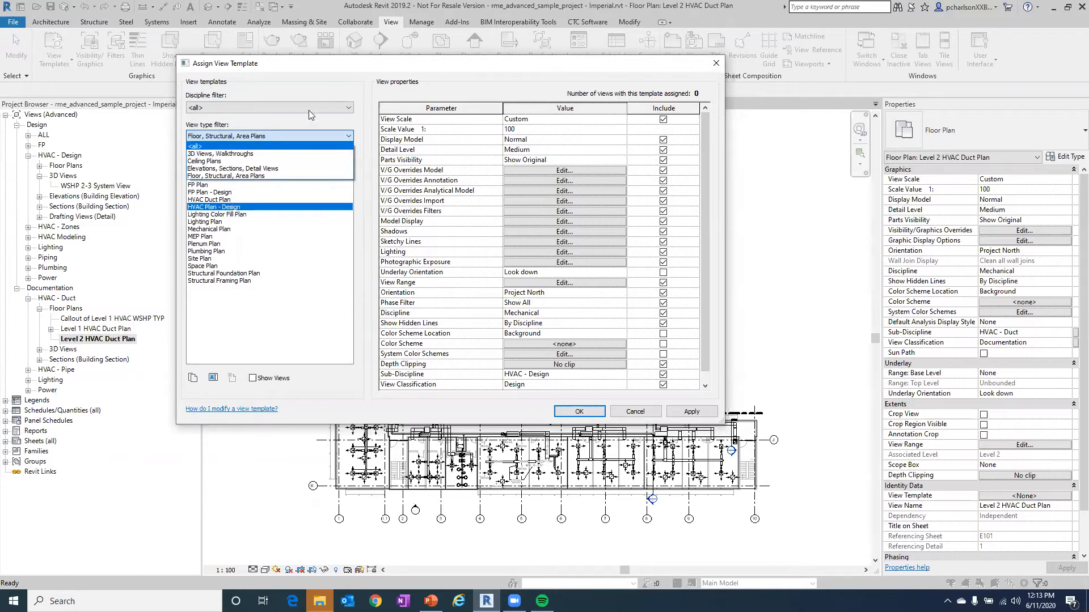
left_click(297, 120)
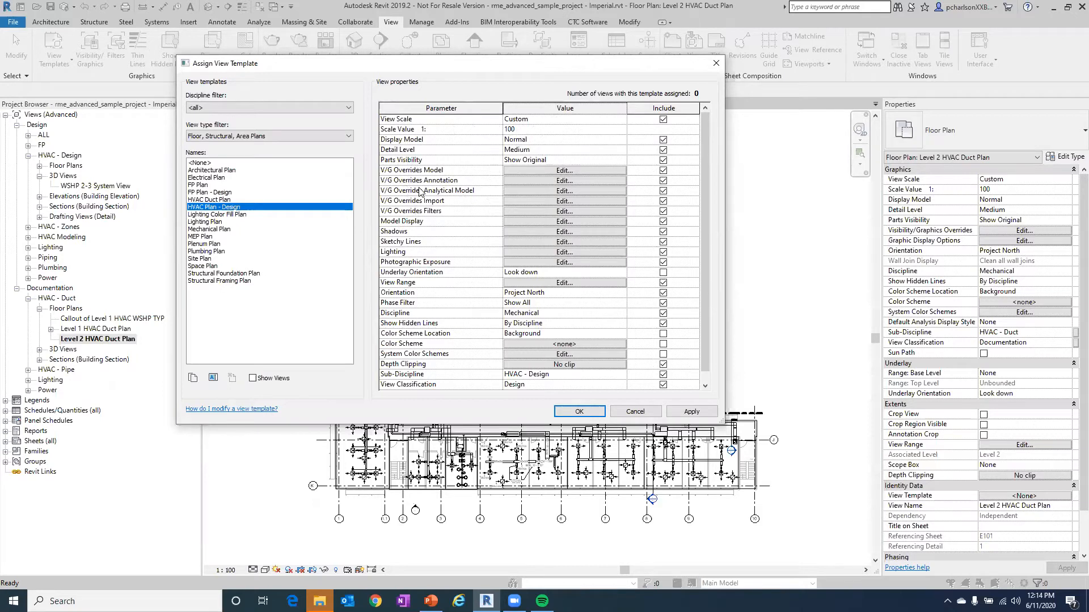
In the template's model visibility overrides, hide Cable Tray Fittings and Cable Trays
left_click(528, 170)
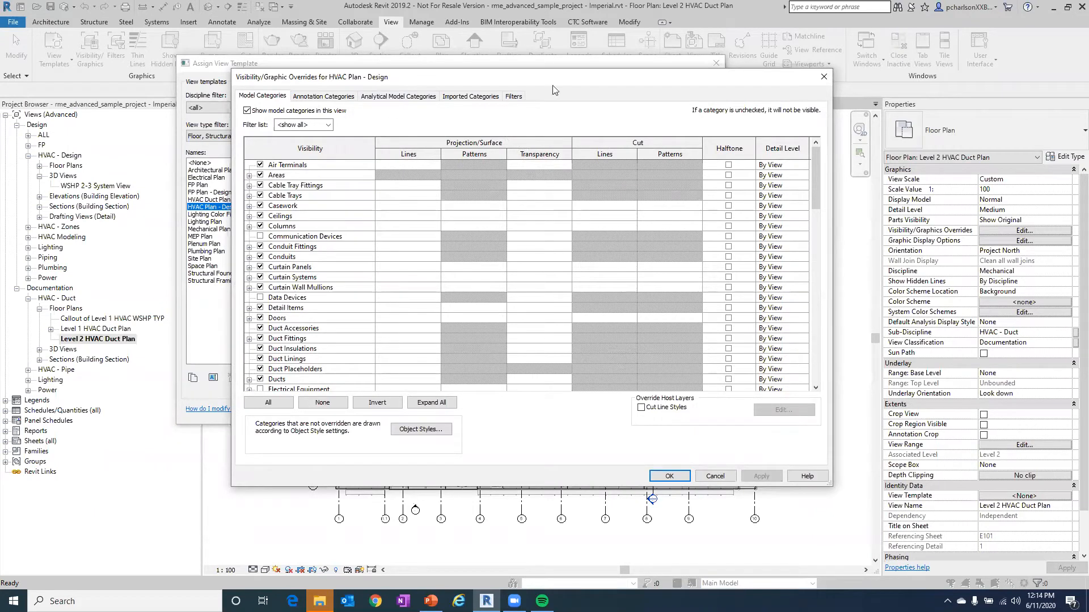
left_click_drag(553, 79, 692, 86)
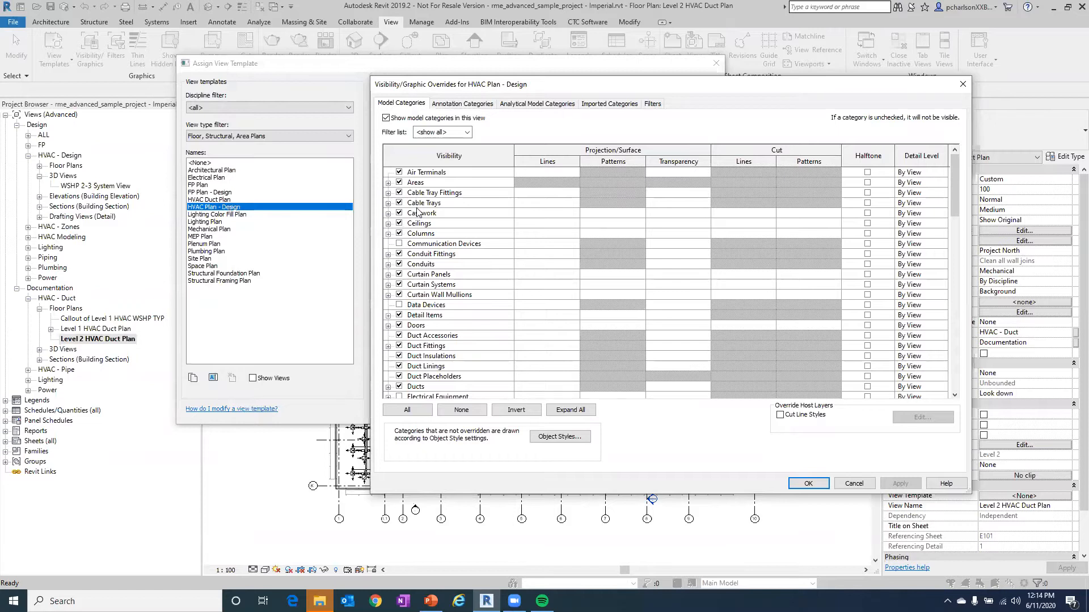
left_click(399, 192)
left_click(398, 203)
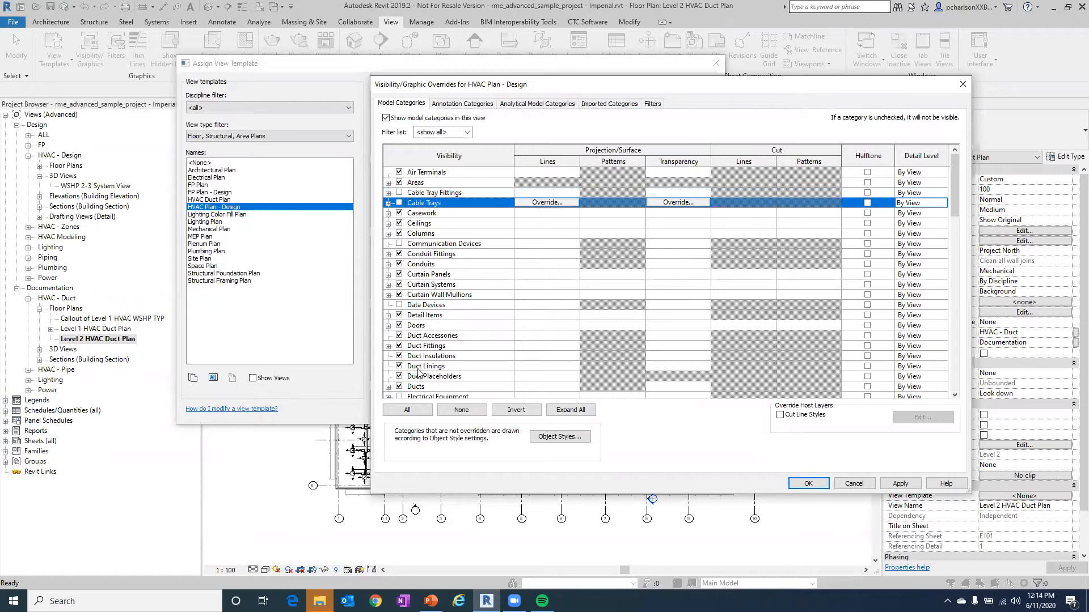
Filter the template's model category list to show only the Electrical discipline
left_click(468, 132)
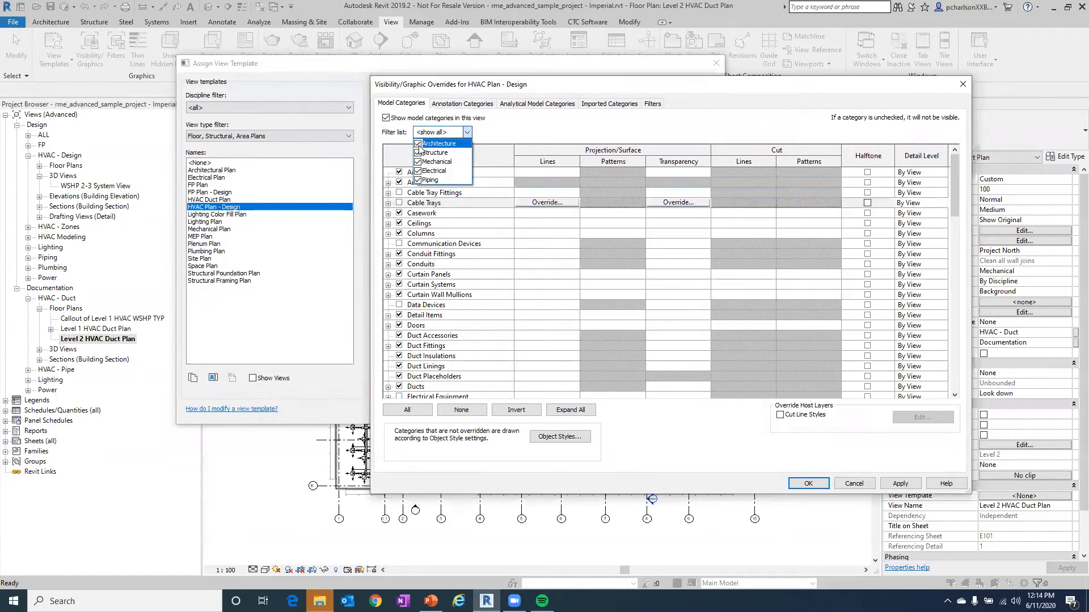
left_click(418, 153)
left_click(418, 144)
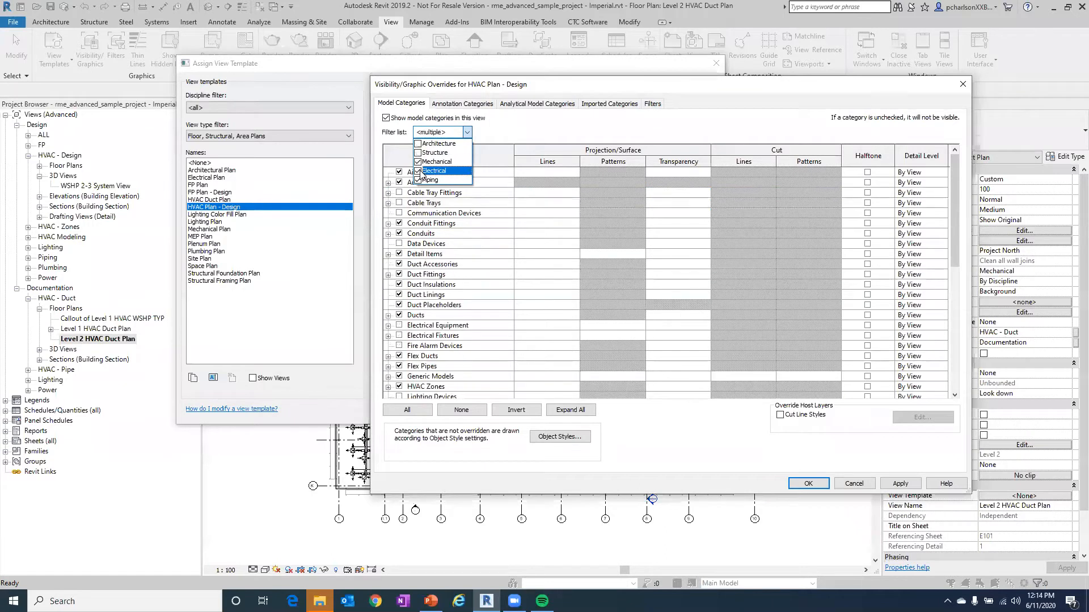
left_click(418, 171)
left_click(418, 179)
left_click(418, 162)
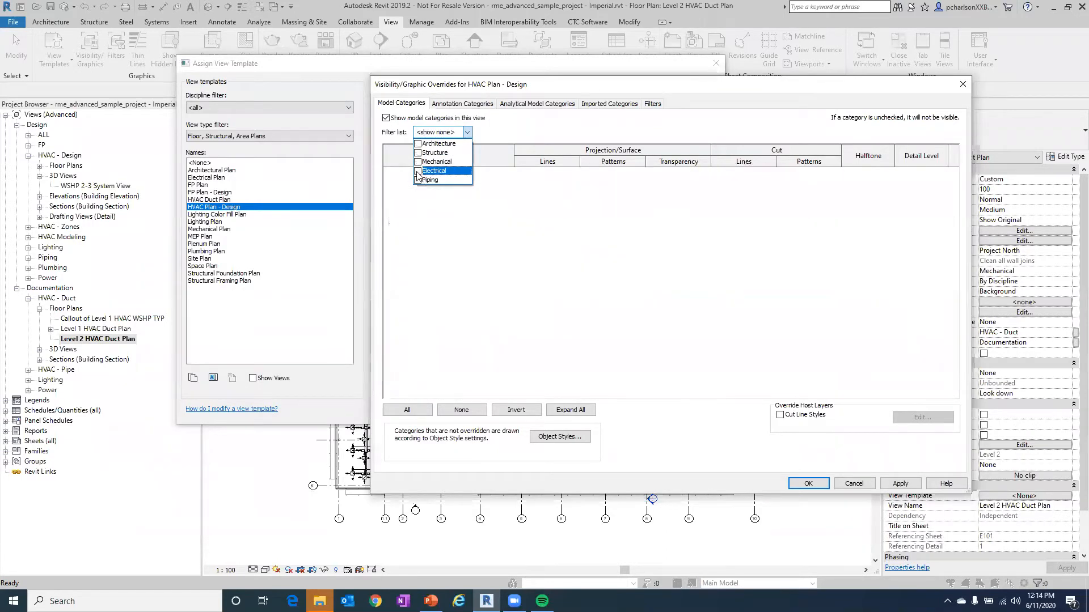
left_click(418, 171)
left_click(505, 139)
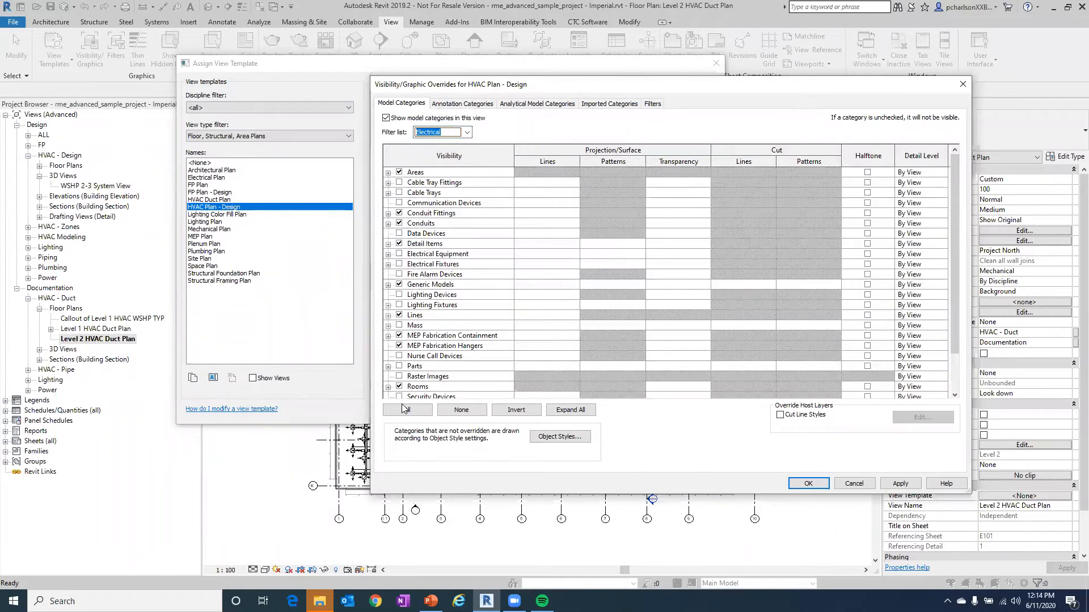
Hide the Conduit Fittings and Conduits categories in the template and check the remaining electrical categories
scroll(426, 345, "down", 2)
scroll(427, 345, "up", 2)
left_click(399, 223)
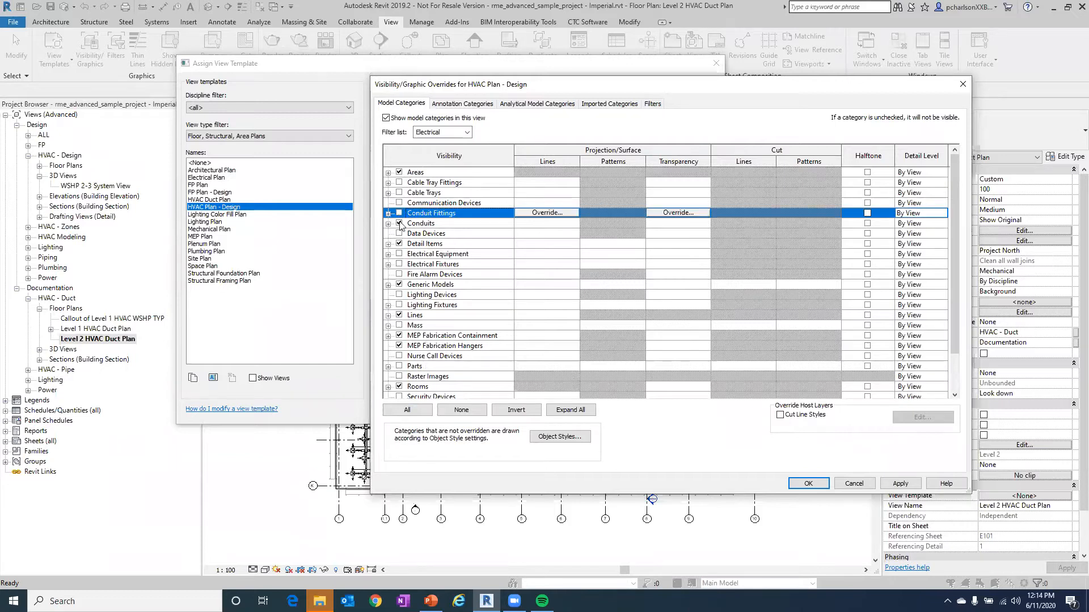
scroll(445, 283, "down", 1)
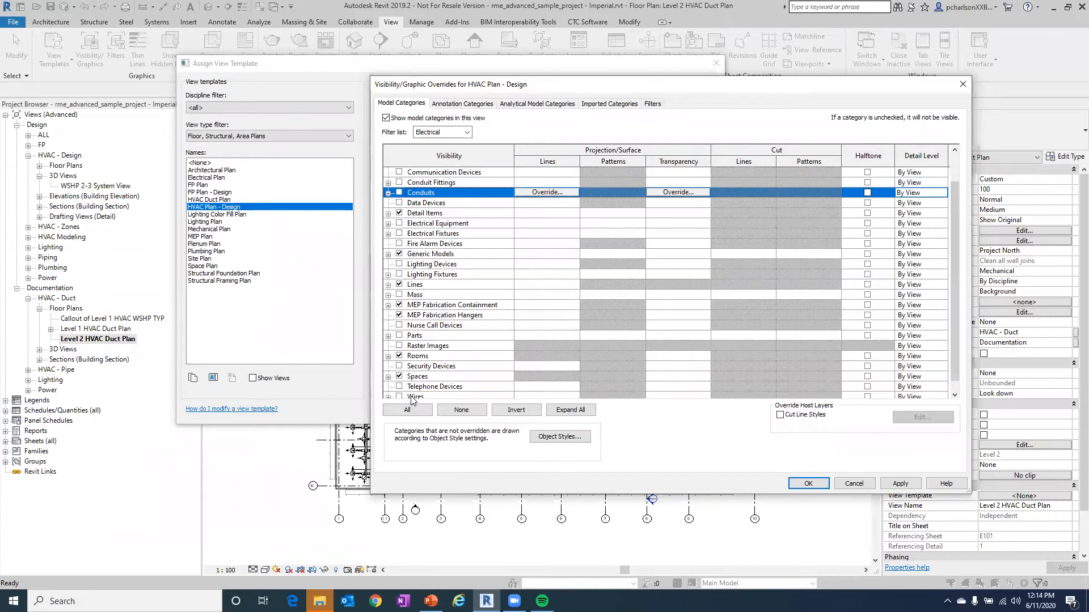
scroll(435, 336, "down", 1)
scroll(427, 377, "up", 2)
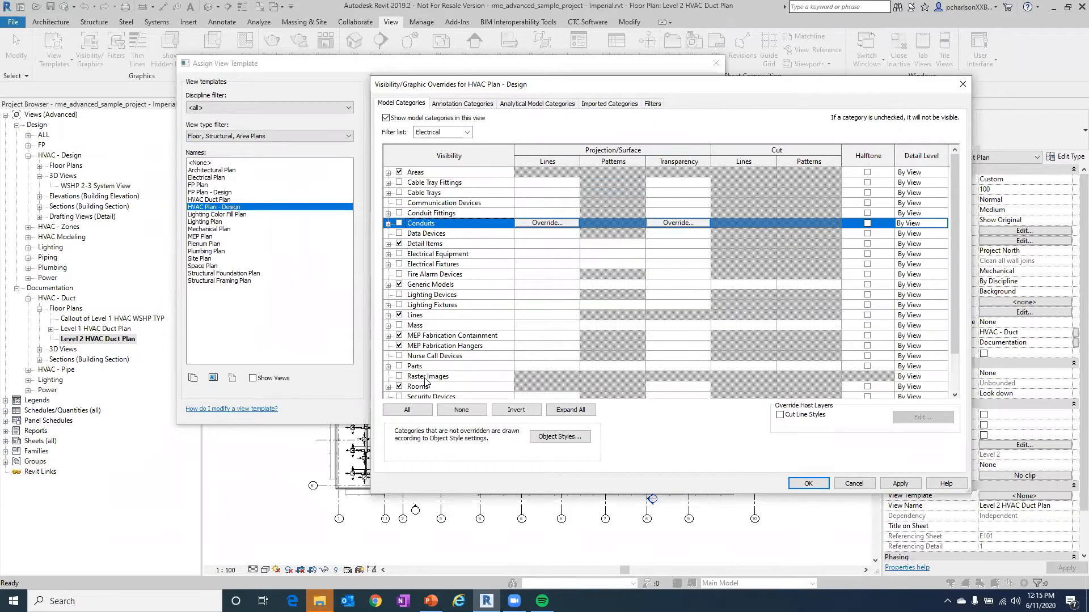
Filter the category list to Piping only and hide Flex Pipes, MEP Fabrication Ductwork, MEP Fabrication Hangers and MEP Fabrication Pipework
left_click(467, 132)
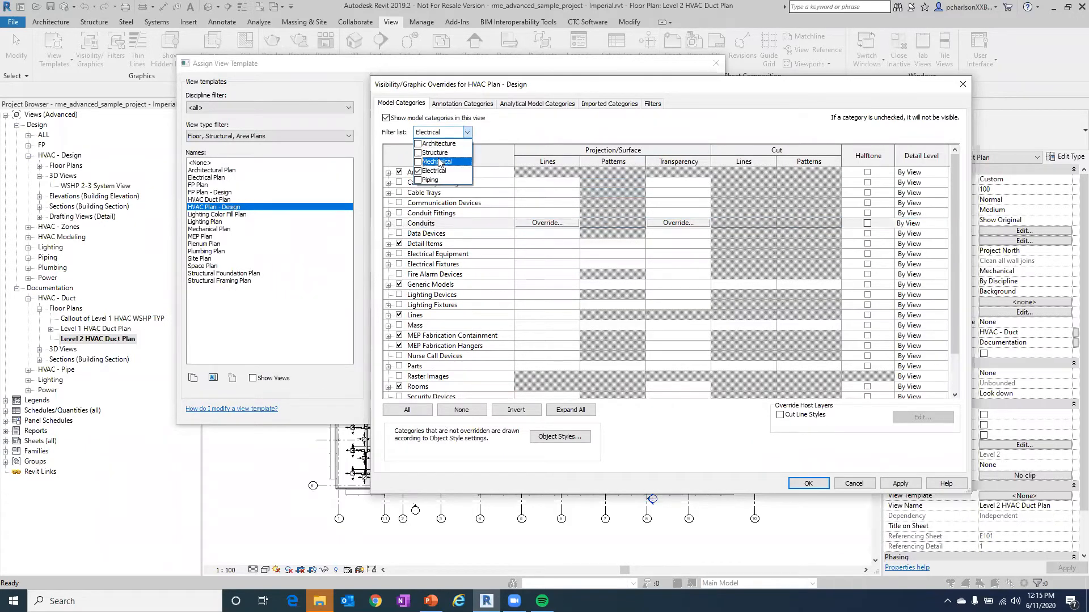
left_click(418, 171)
left_click(418, 180)
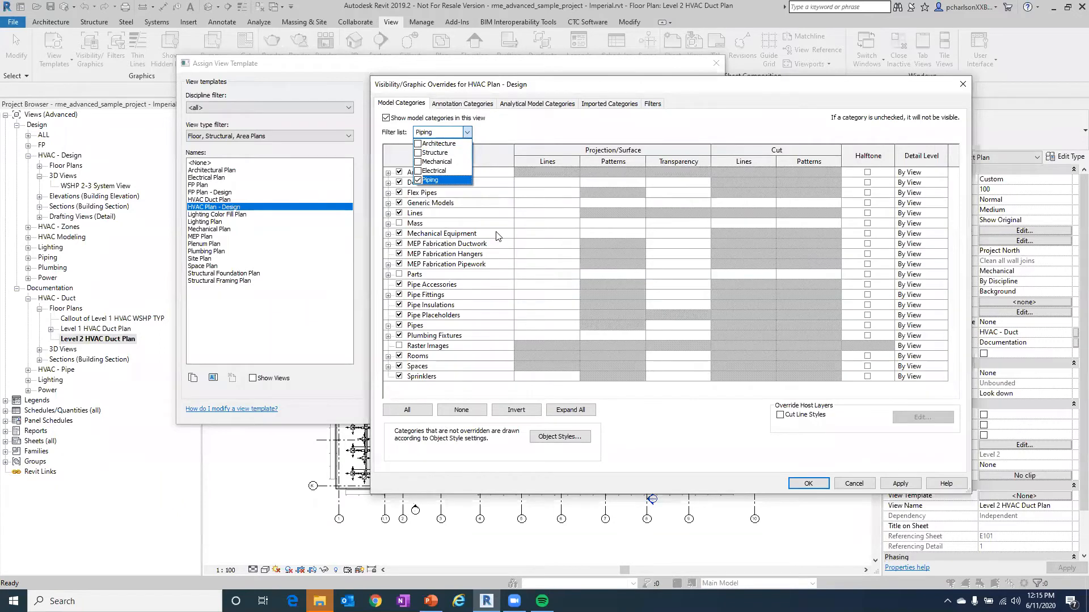
left_click(514, 150)
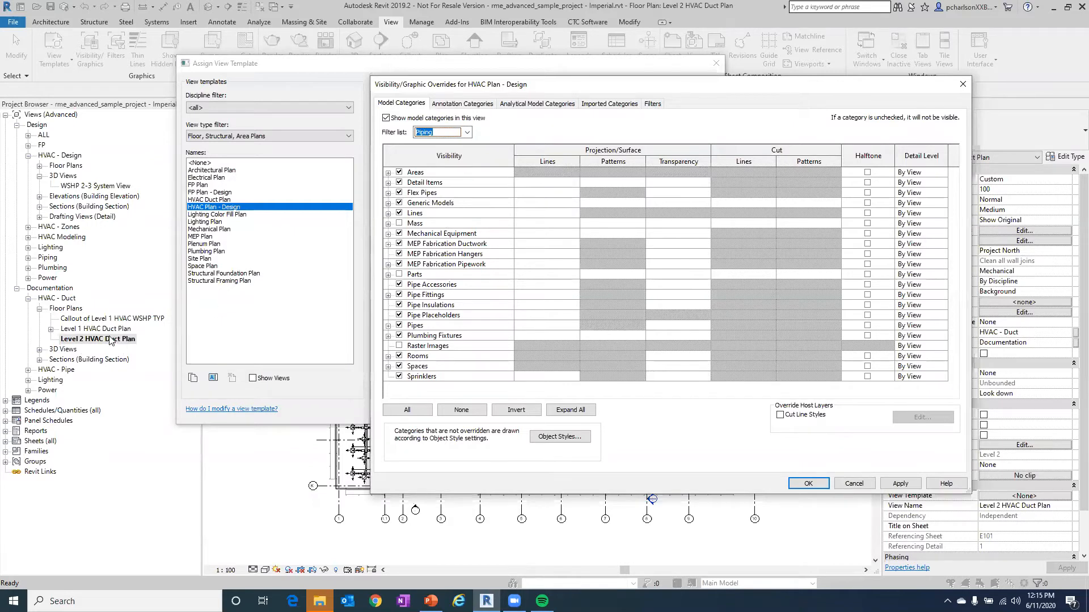
left_click(400, 193)
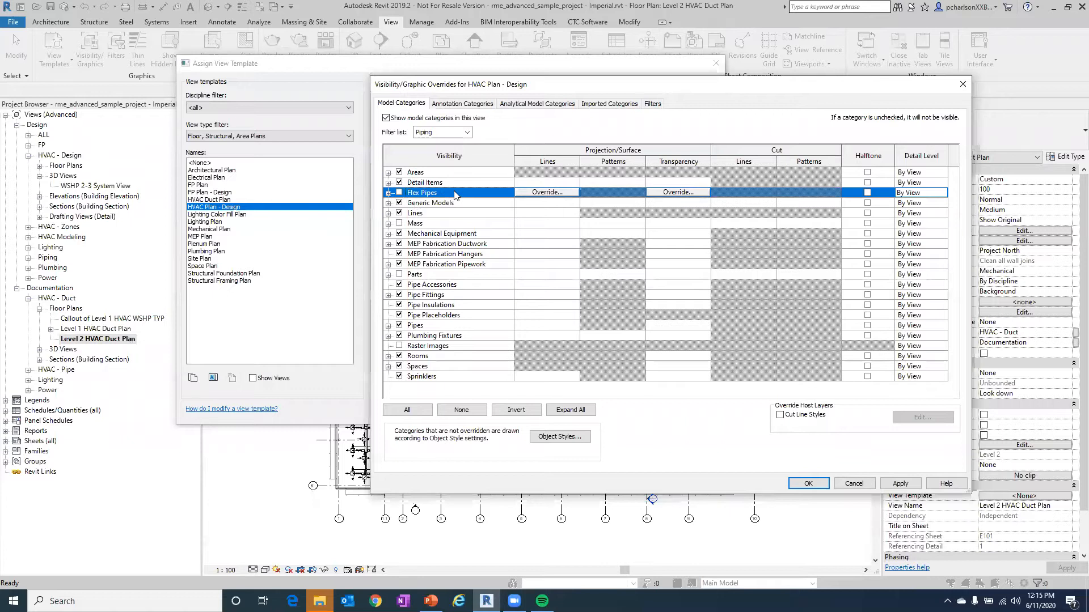
left_click(399, 244)
left_click(399, 254)
left_click(400, 264)
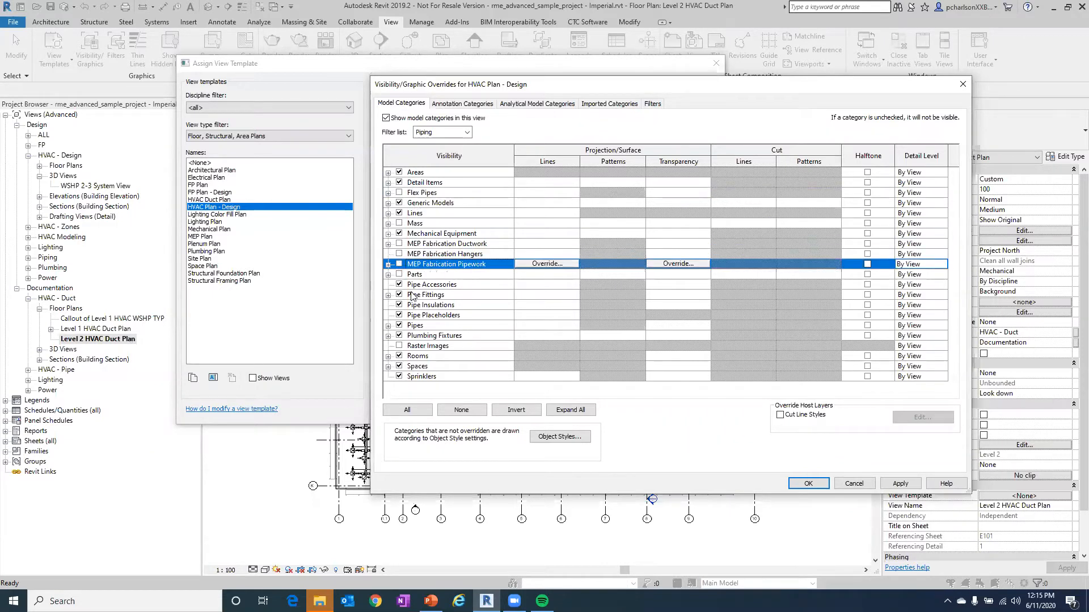
Hide Pipe Accessories, Pipe Fittings, Pipe Insulations, Pipe Placeholders, Pipes and Plumbing Fixtures in the template
left_click(399, 285)
left_click(399, 295)
left_click(399, 305)
left_click(399, 316)
left_click(399, 325)
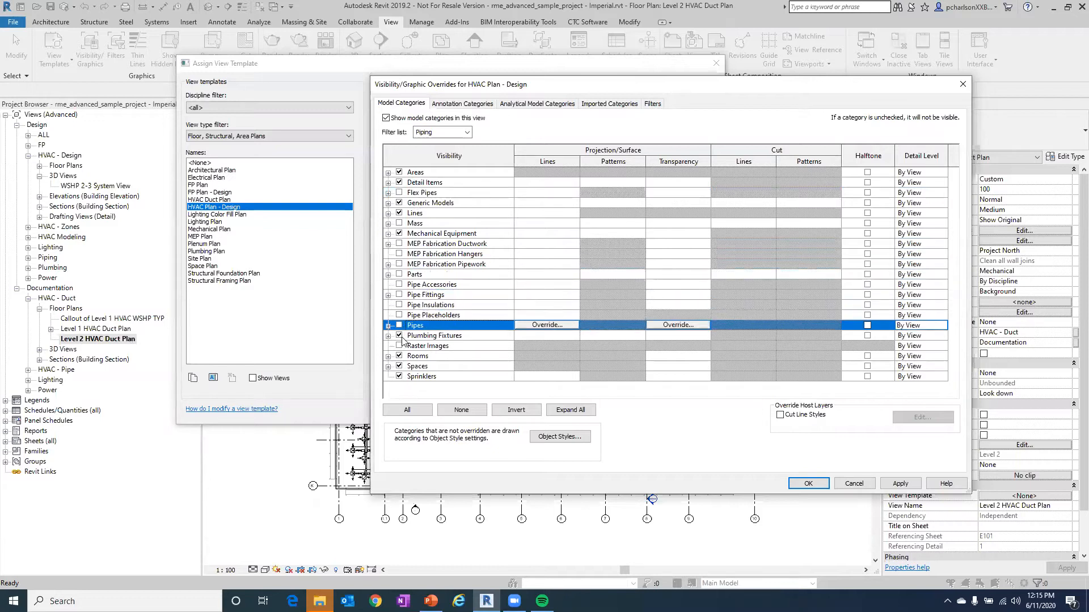
left_click(399, 335)
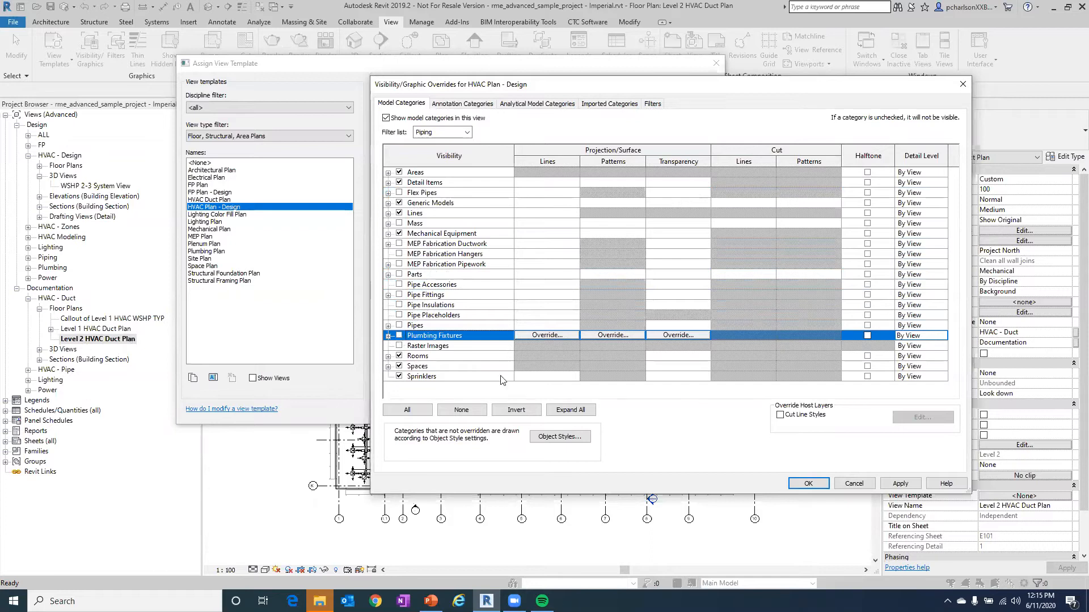
Hide the Sprinklers category in the template and filter the model category list to Mechanical only
left_click(400, 376)
left_click(467, 132)
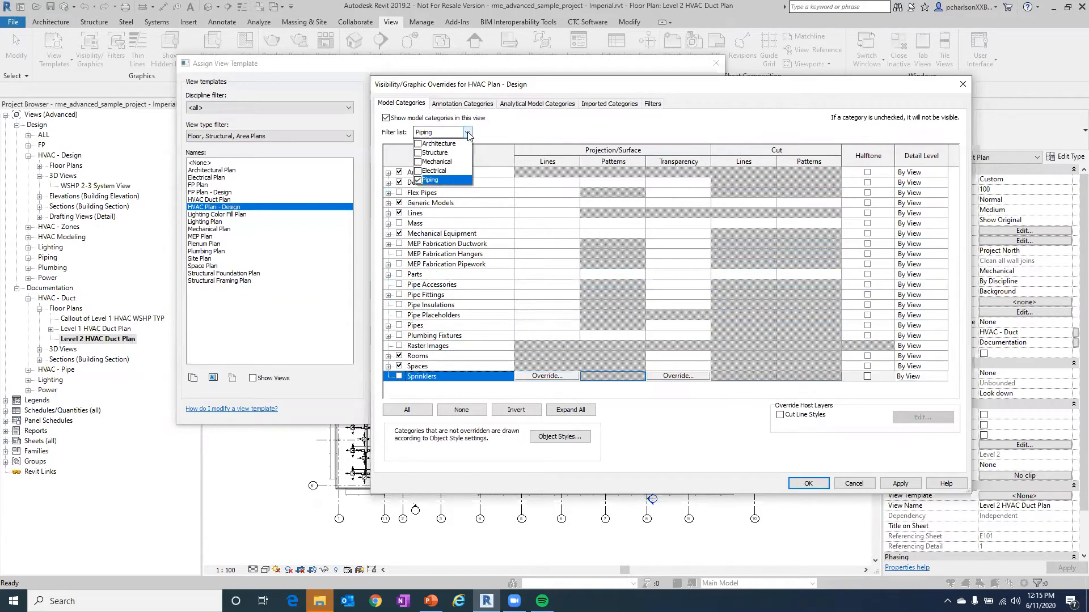
left_click(418, 180)
left_click(418, 162)
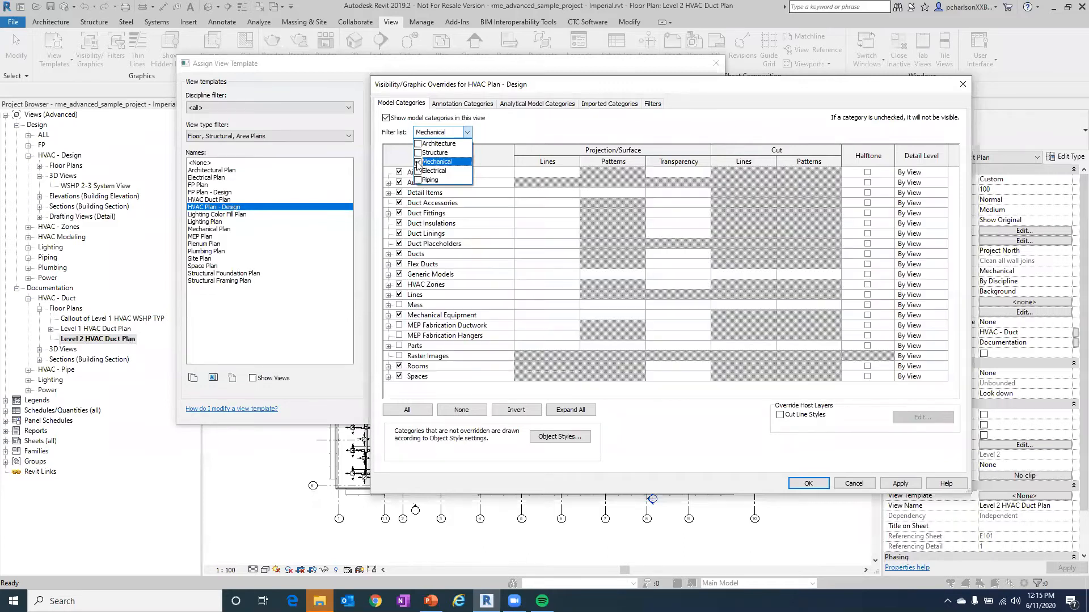
left_click(520, 136)
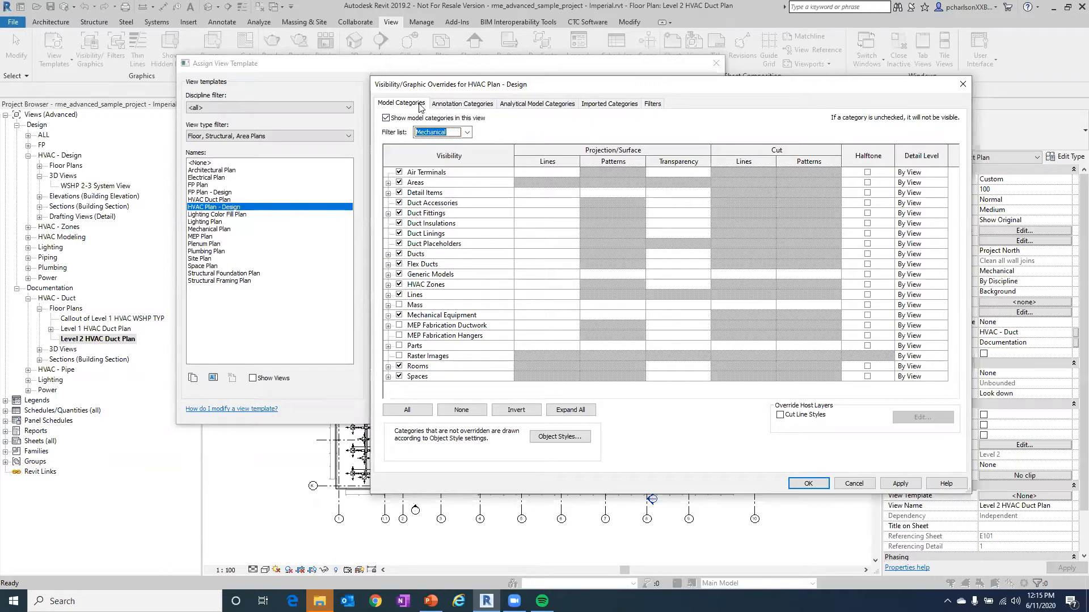
Review the template's annotation, analytical model and imported categories and its filters, and compare the filters with the mechanical model categories
left_click(463, 104)
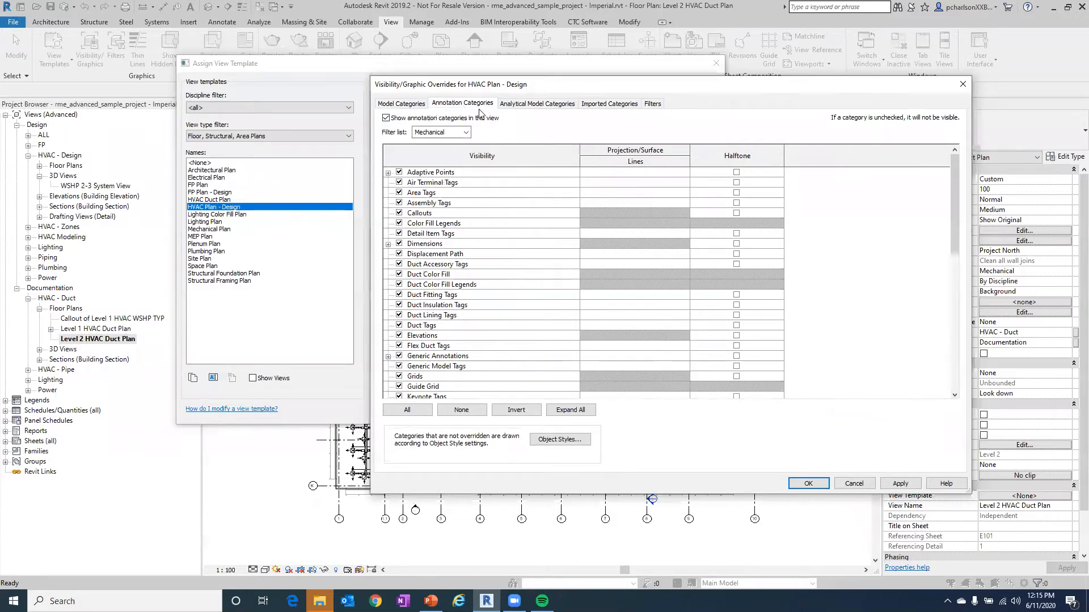
left_click(542, 105)
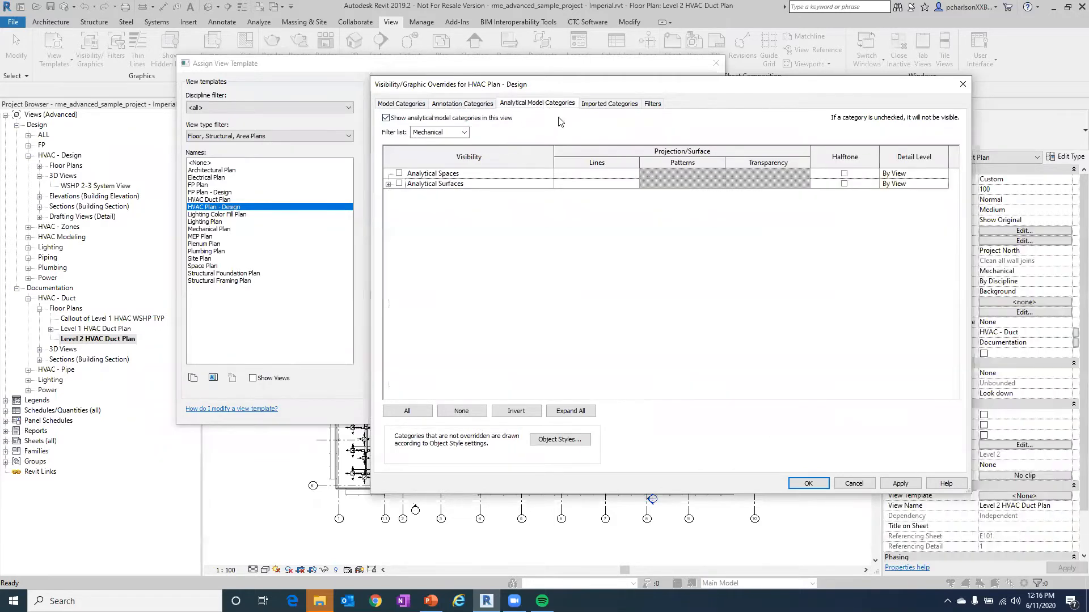
left_click(610, 107)
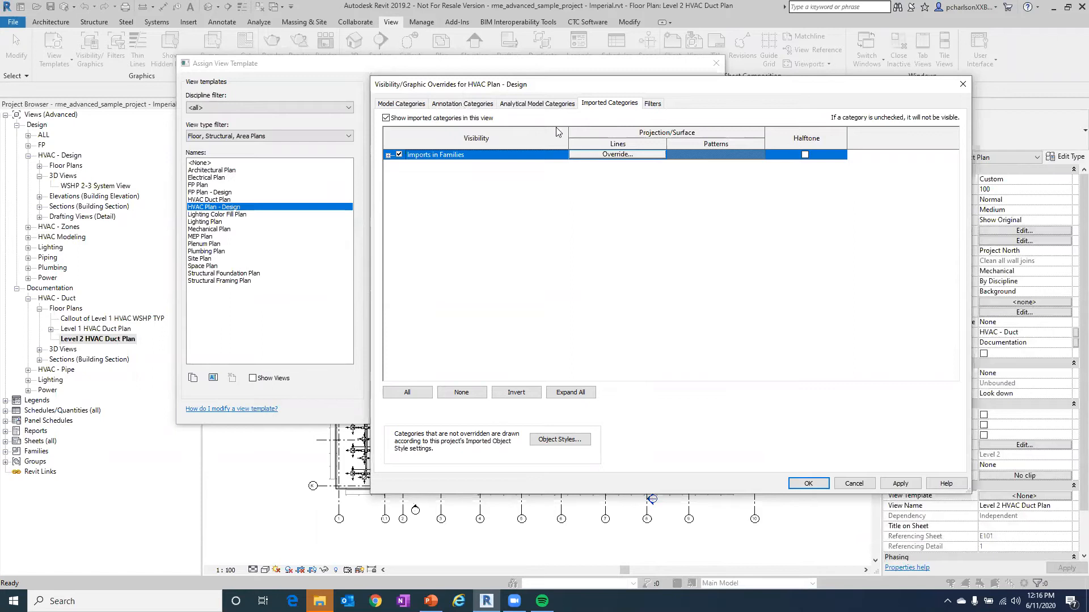
left_click(388, 155)
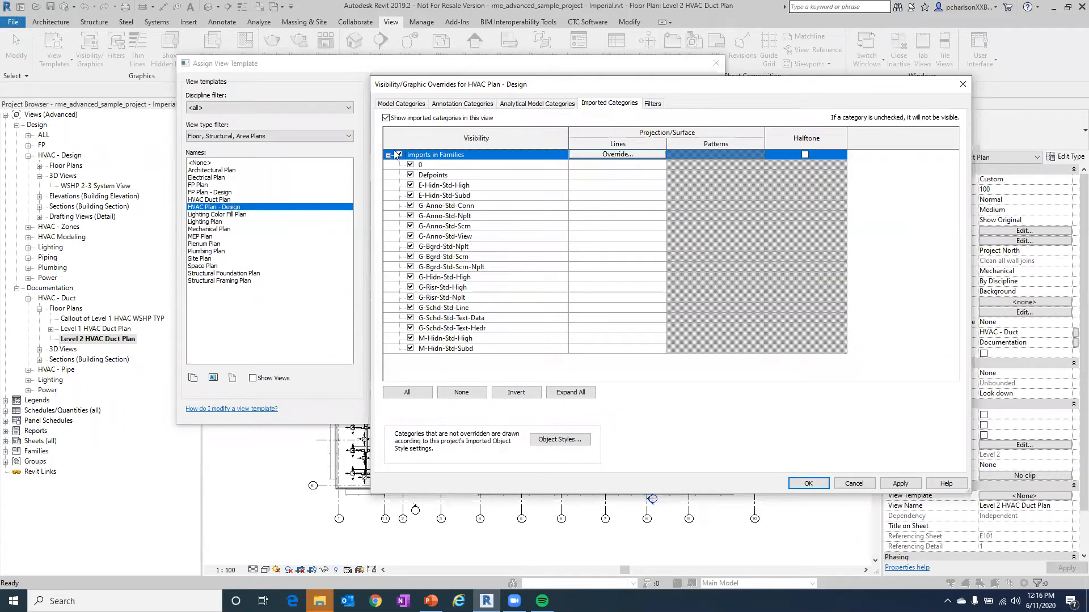
left_click(388, 155)
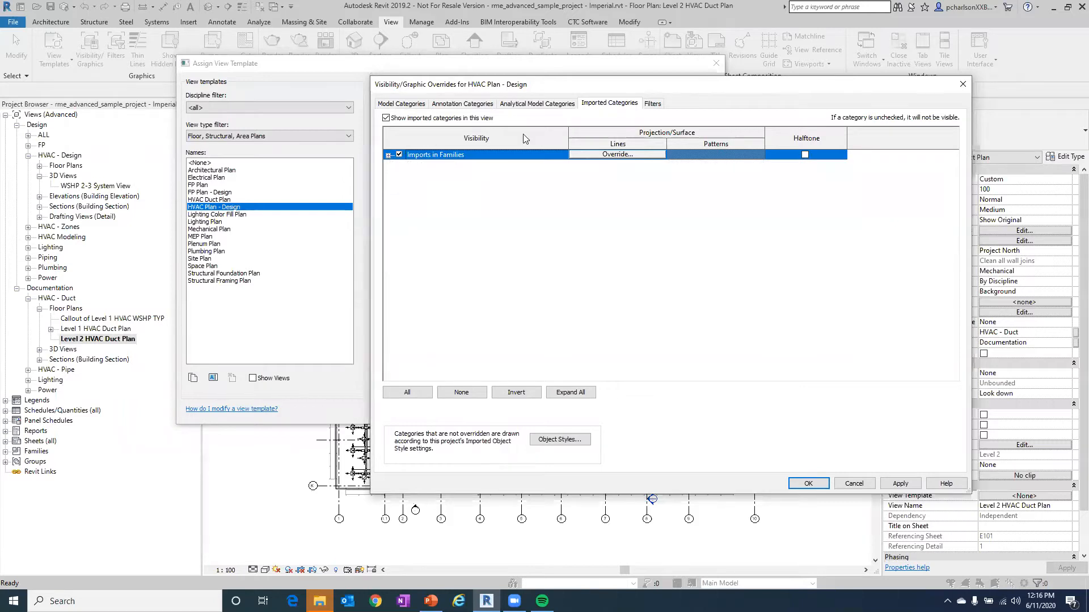
left_click(654, 106)
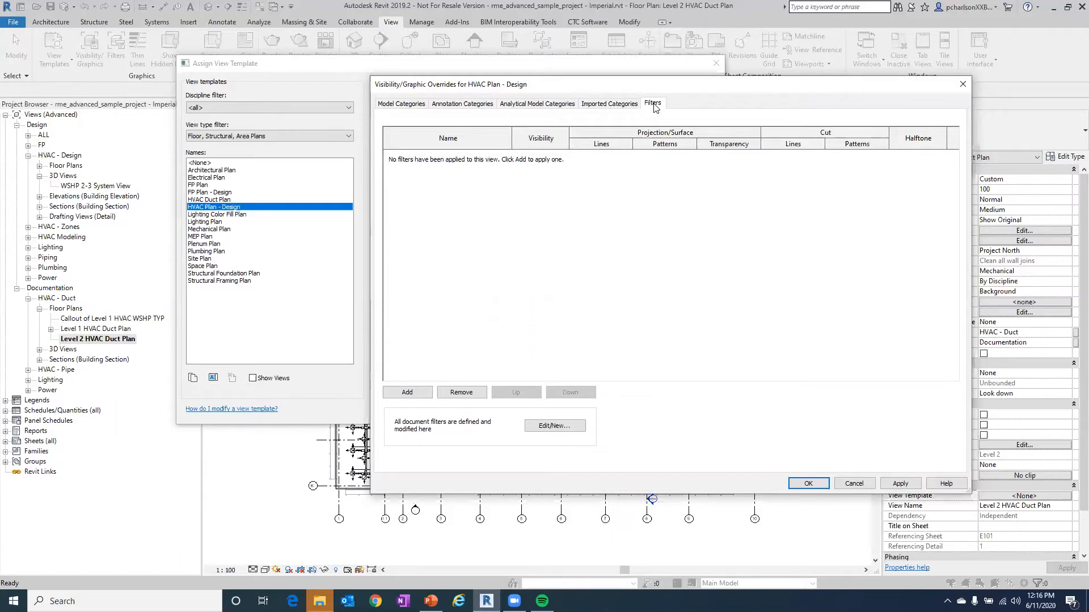
left_click(399, 105)
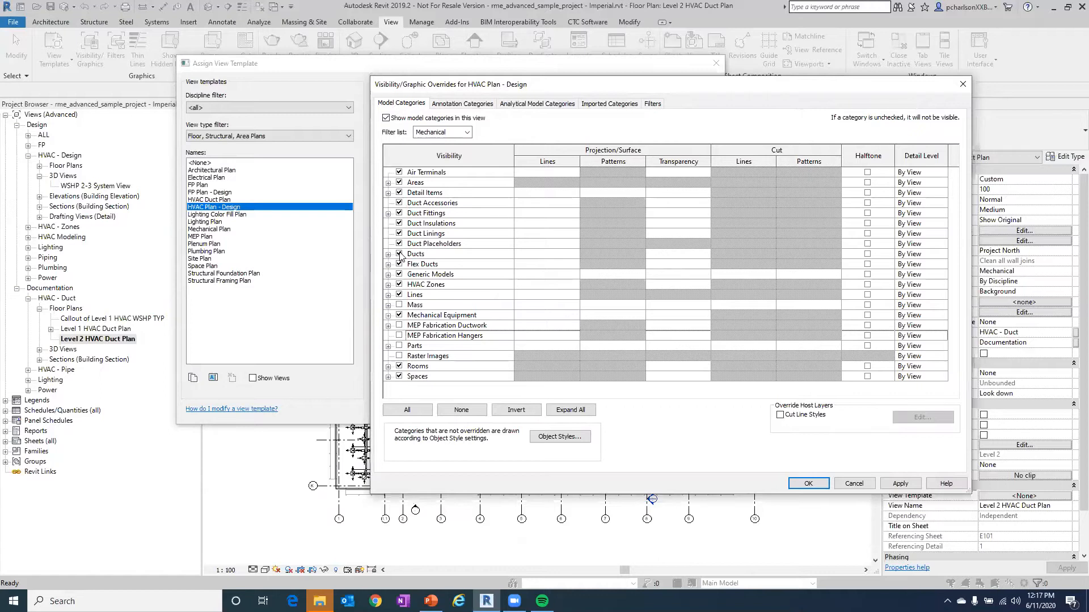
left_click(652, 106)
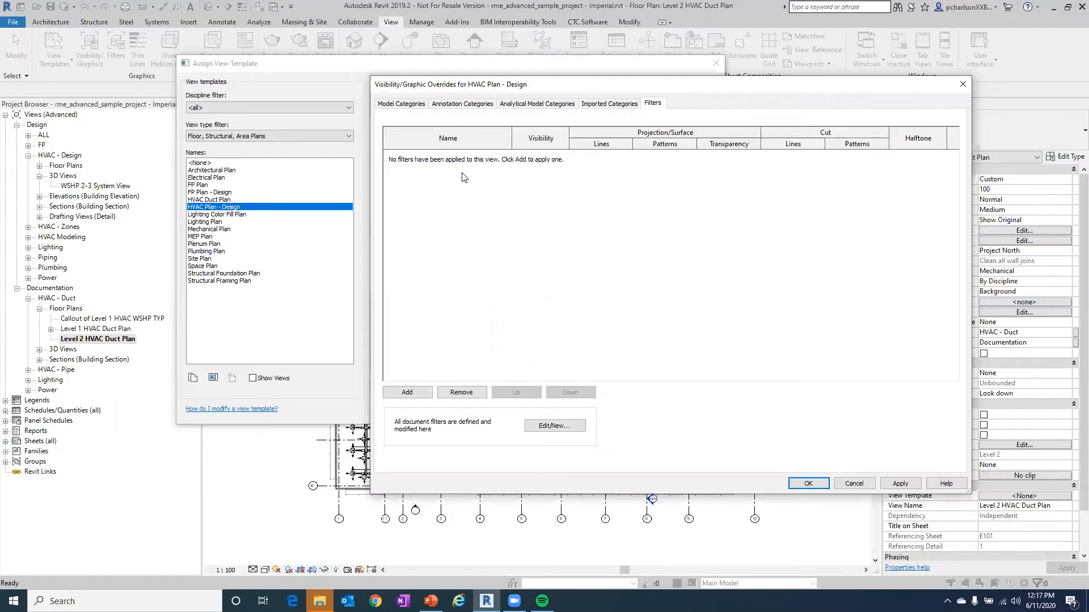
left_click(401, 103)
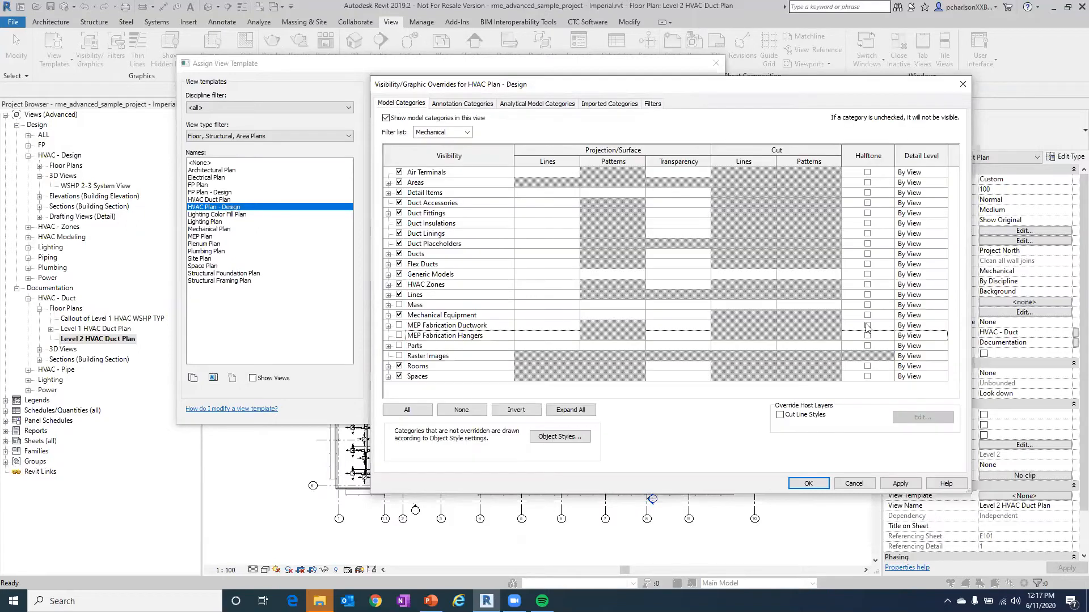
Accept the category overrides, exclude View Range from the HVAC Plan - Design template and assign the template to the Level 2 HVAC Duct Plan view
left_click(808, 483)
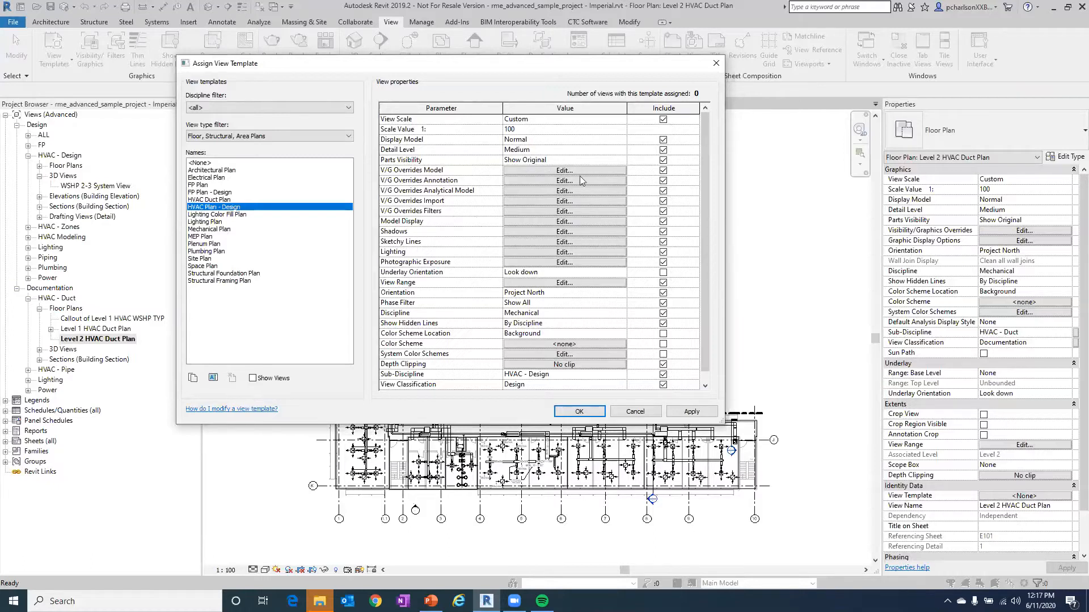
left_click(663, 282)
scroll(607, 230, "down", 1)
left_click(580, 414)
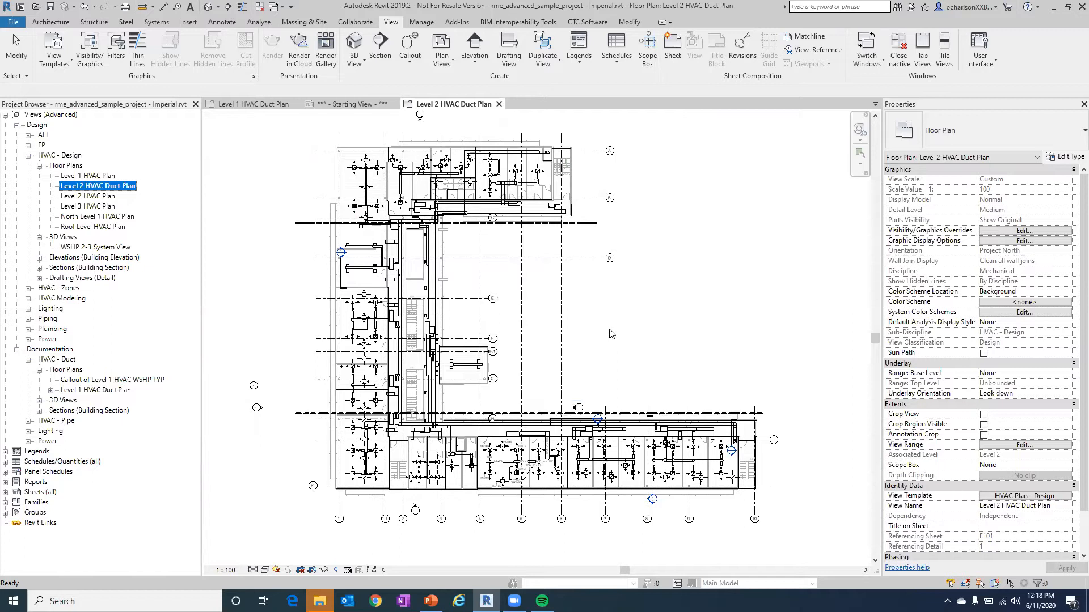
scroll(408, 201, "up", 2)
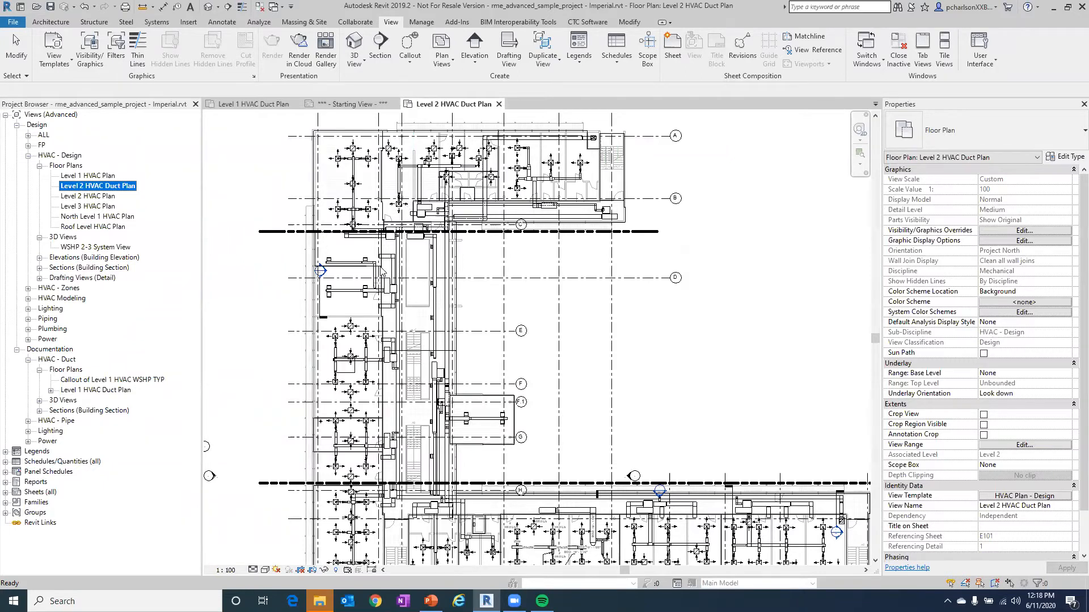
scroll(348, 282, "up", 2)
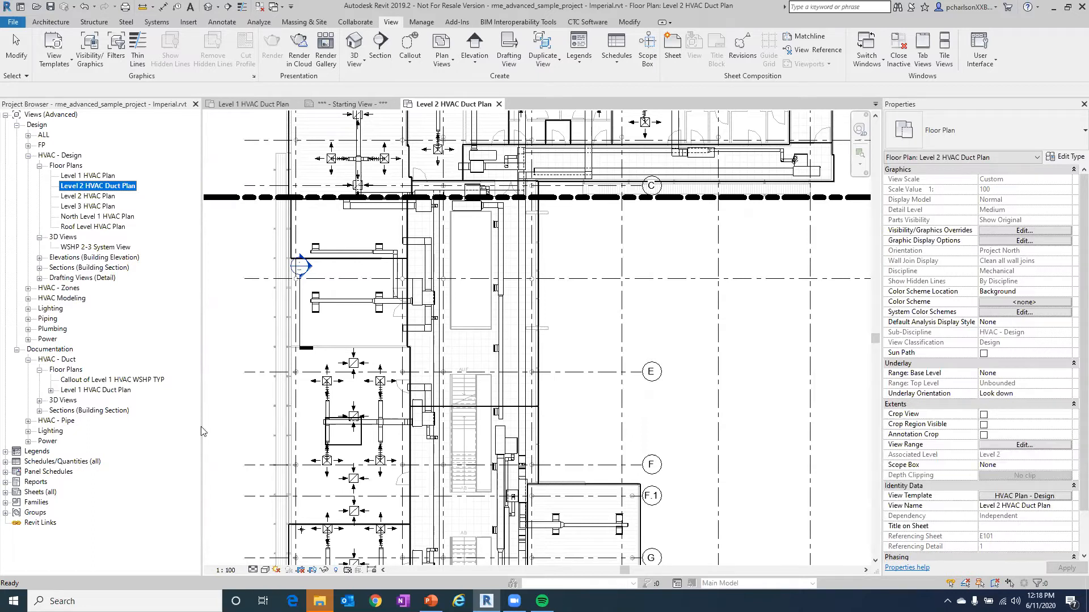
Assign the HVAC Plan - Design view template to the Level 1 HVAC Duct Plan view in the documentation floor plans
left_click(98, 391)
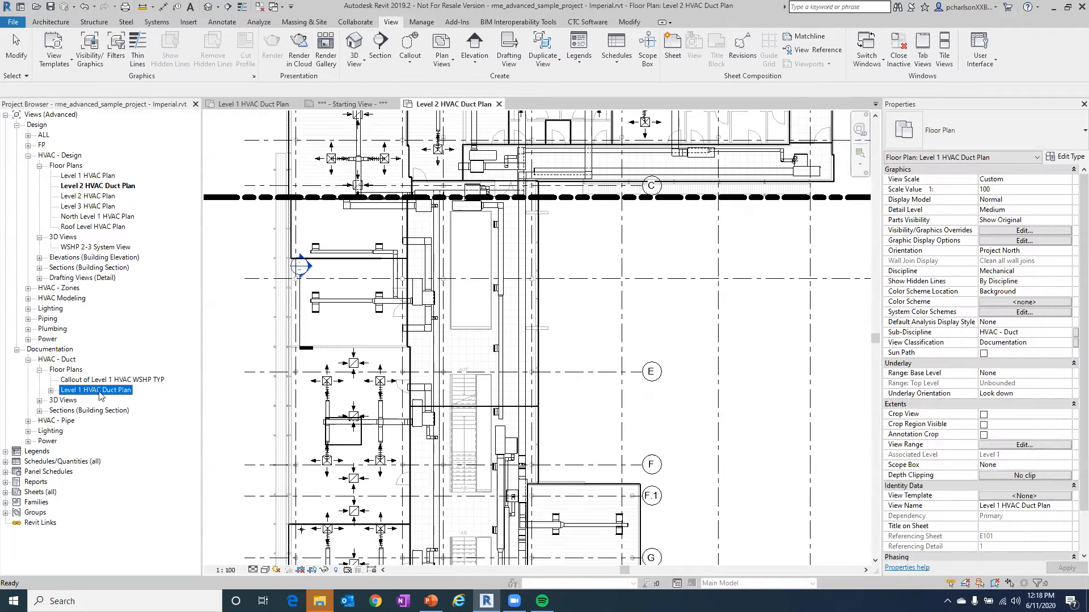
left_click(1029, 496)
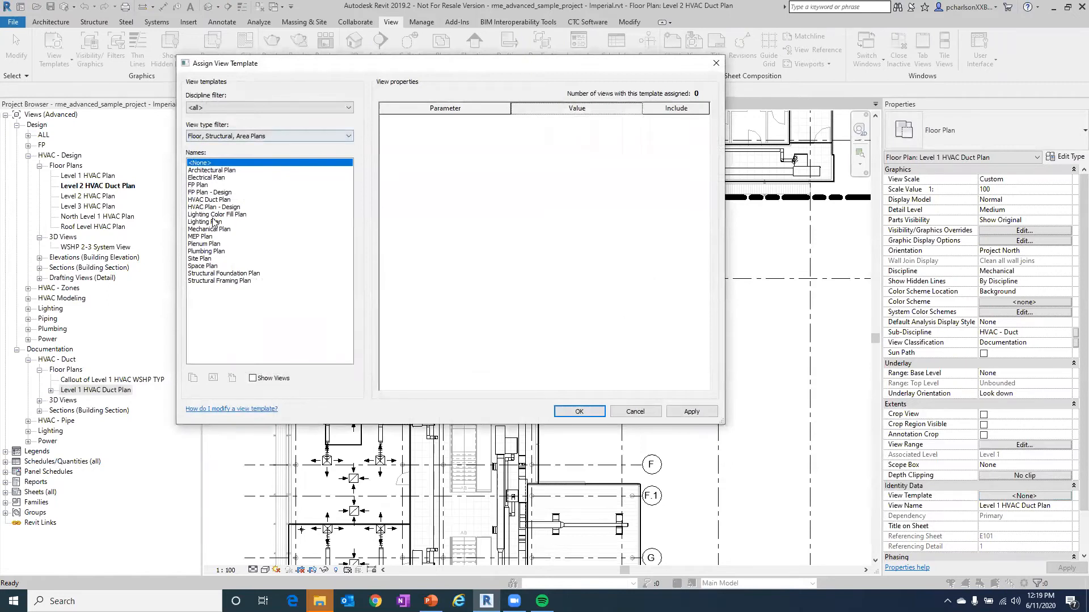
left_click(214, 208)
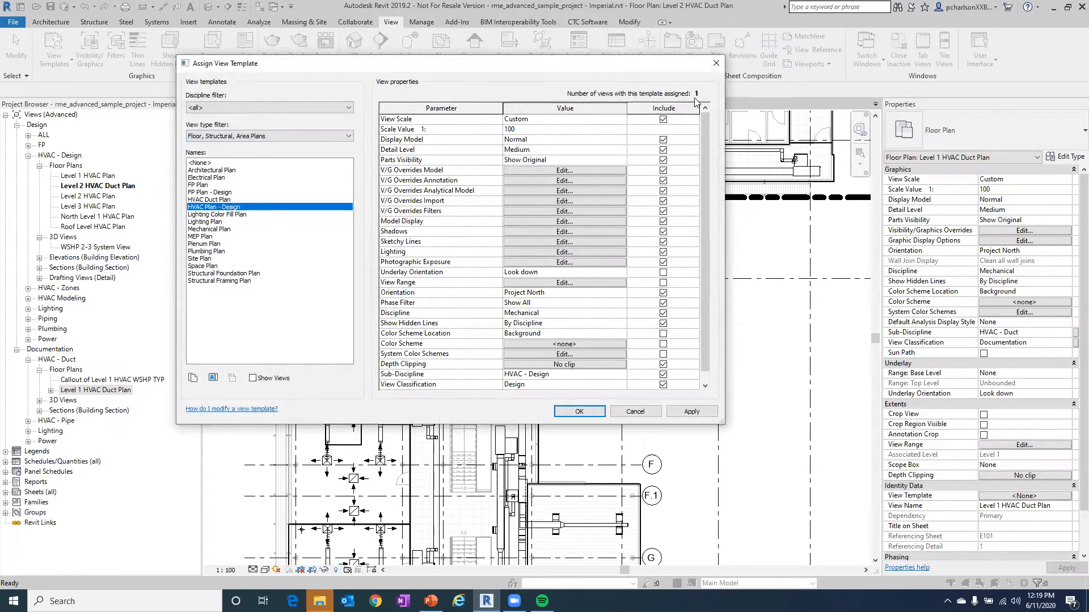
left_click(579, 411)
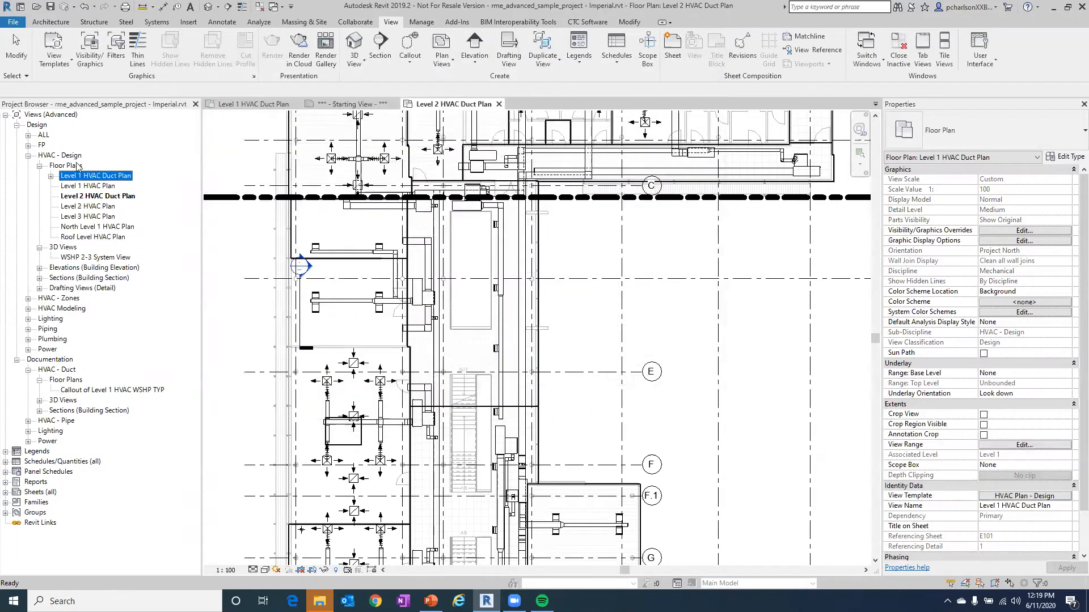
Open the Level 1 and Level 2 HVAC Duct Plan views in turn to compare how they display, ending on Level 1
double_click(85, 176)
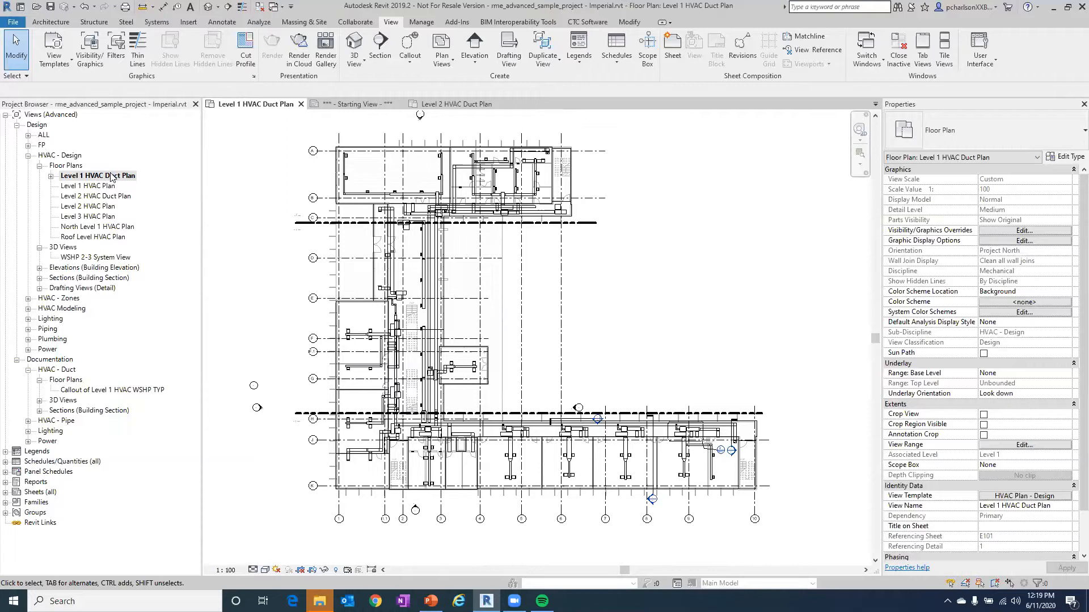
double_click(108, 196)
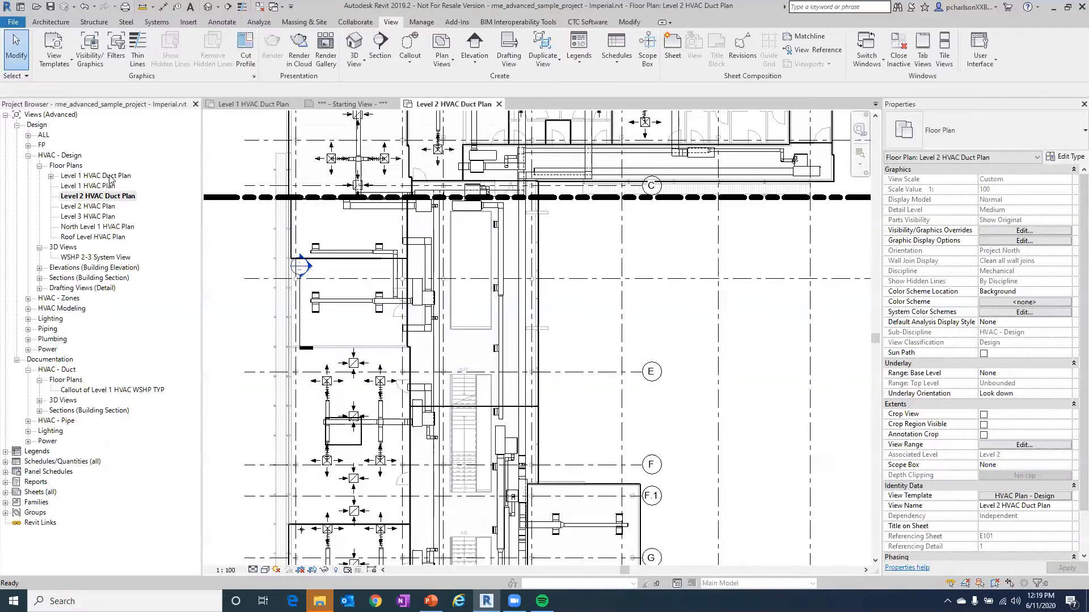
double_click(97, 176)
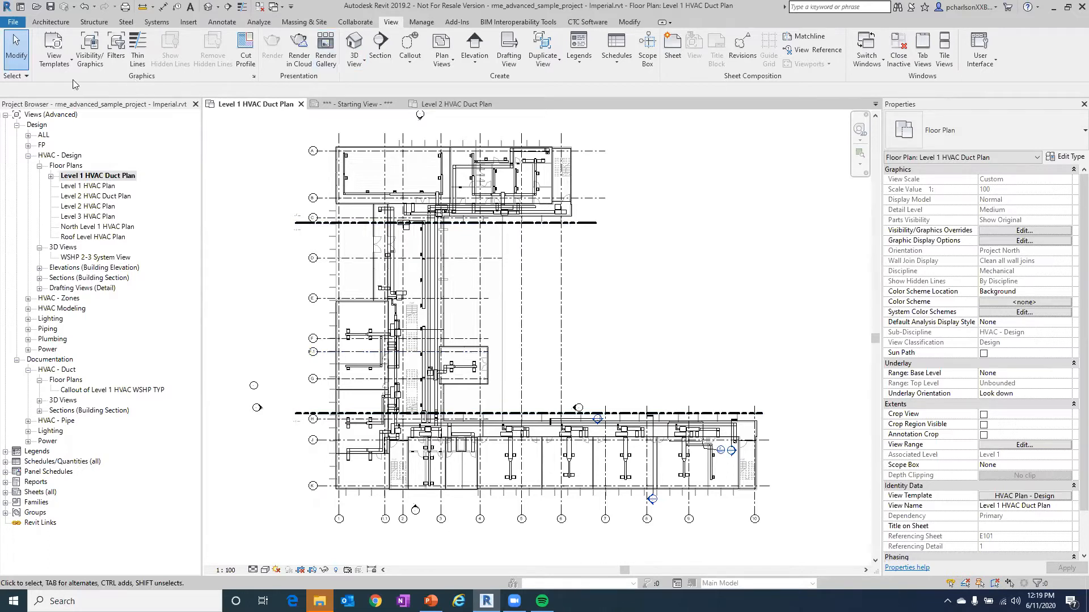
Open the view template manager, dismissing the save reminder, and filter the templates to Ceiling Plans
left_click(57, 61)
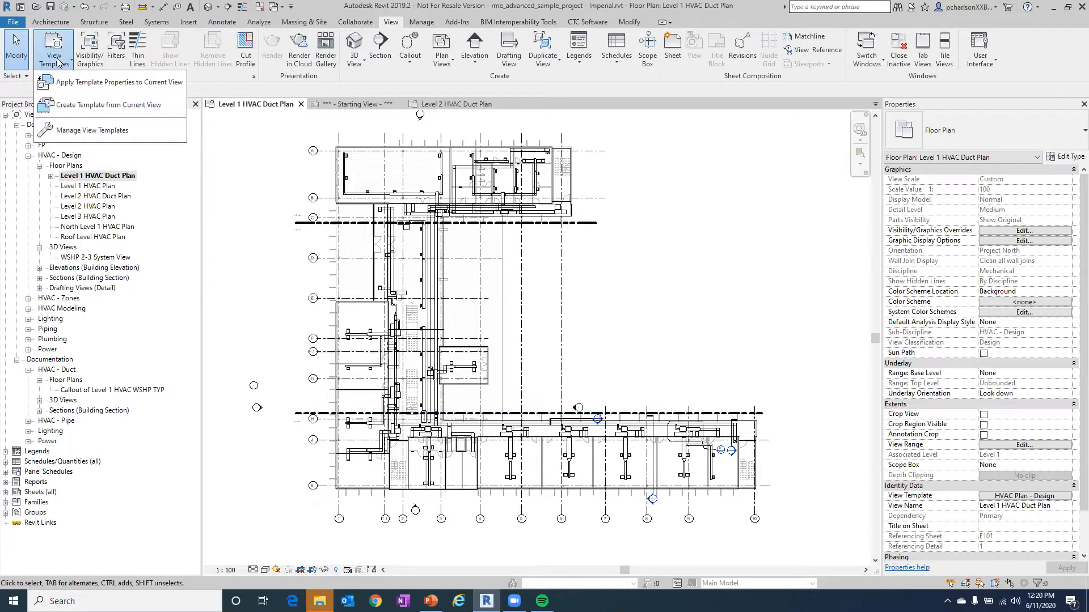
left_click(68, 130)
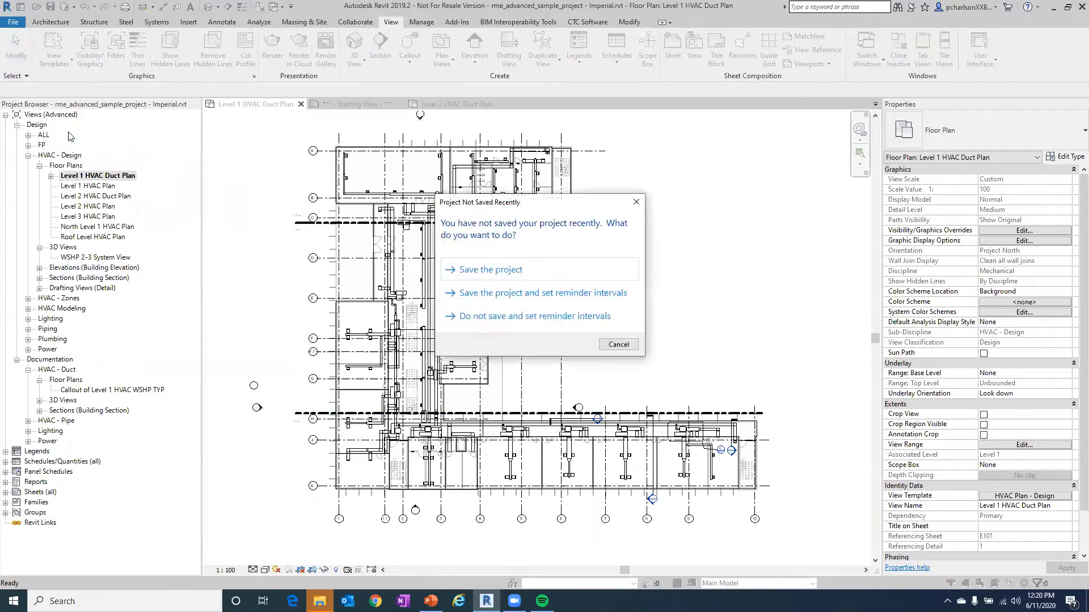
left_click(630, 349)
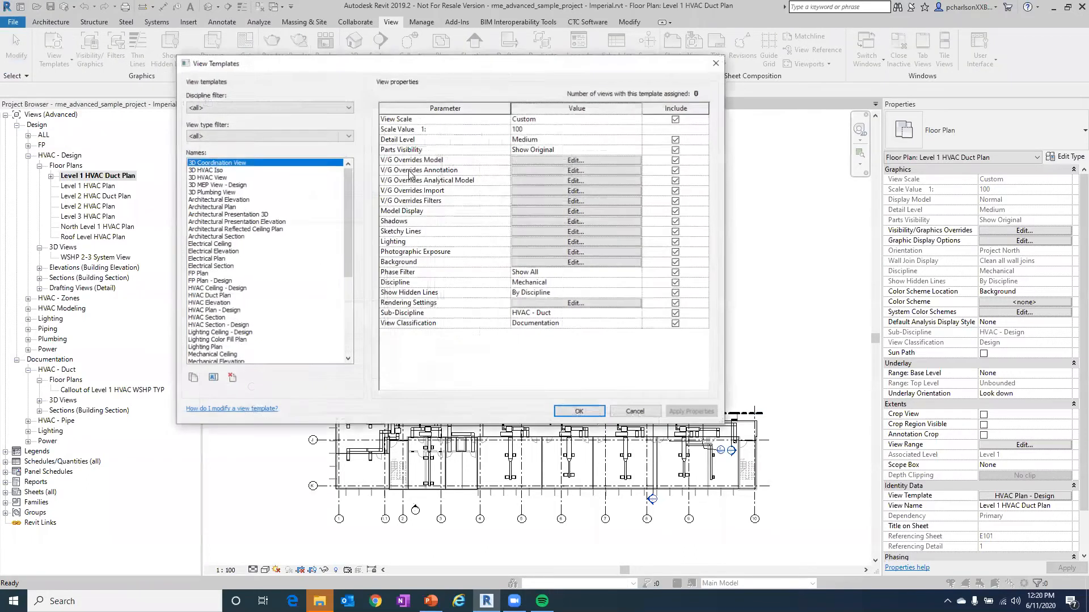
left_click_drag(411, 69, 552, 95)
scroll(379, 211, "down", 6)
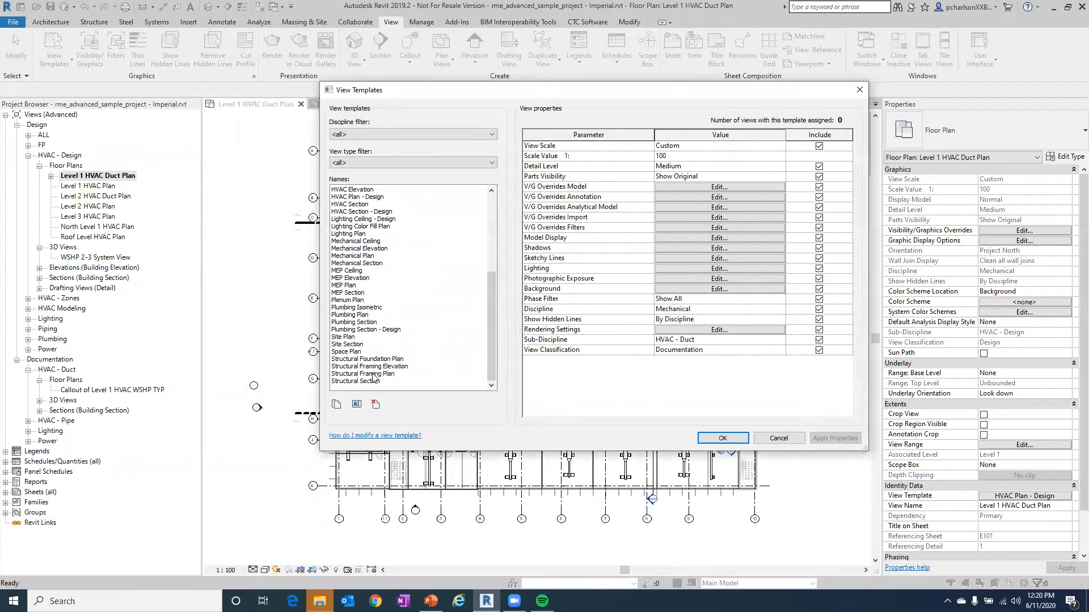
scroll(374, 378, "up", 7)
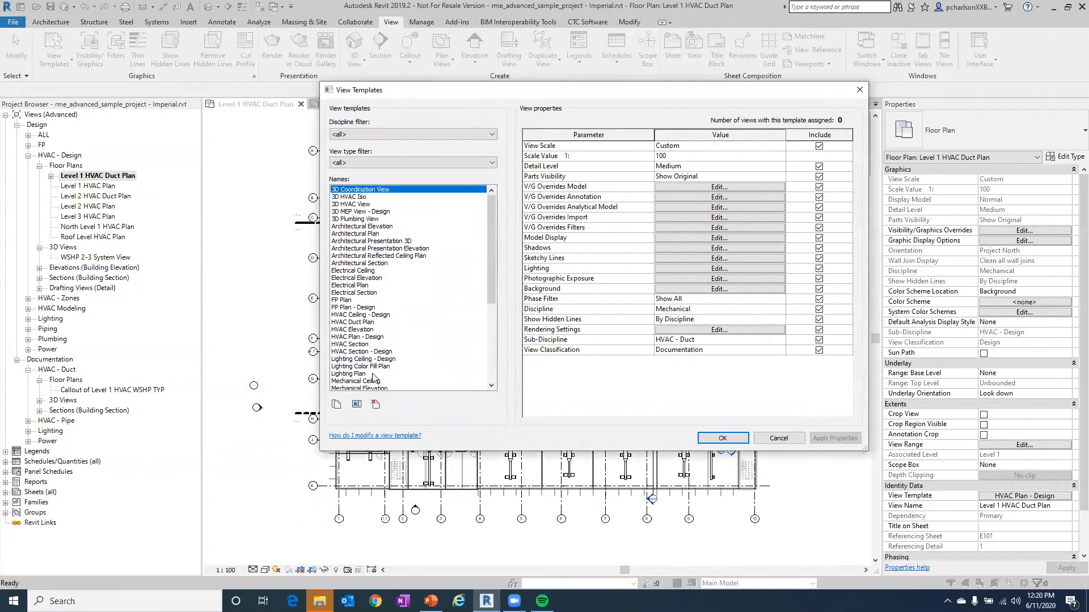
left_click(428, 162)
left_click(349, 187)
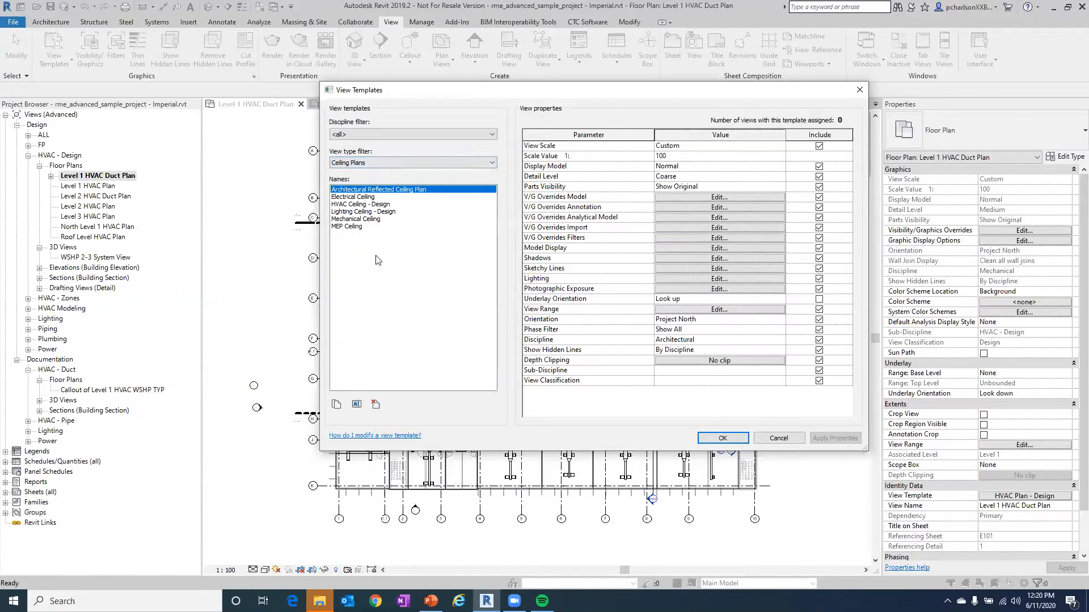
Examine the view properties of the Electrical, Lighting, Mechanical, MEP and Architectural Reflected ceiling templates, and close the manager without changes
left_click(356, 198)
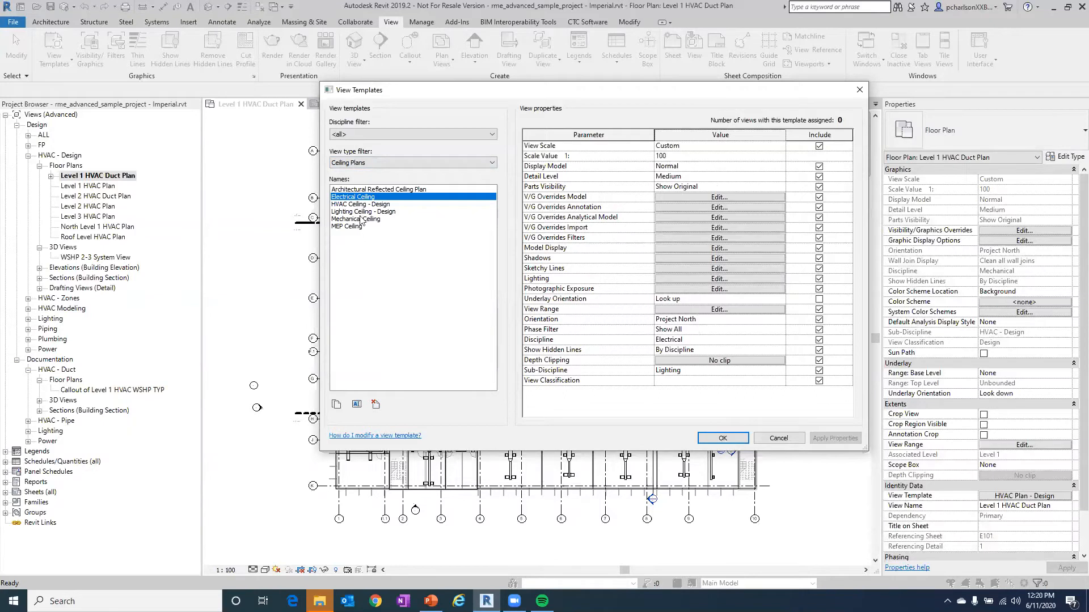
left_click(366, 211)
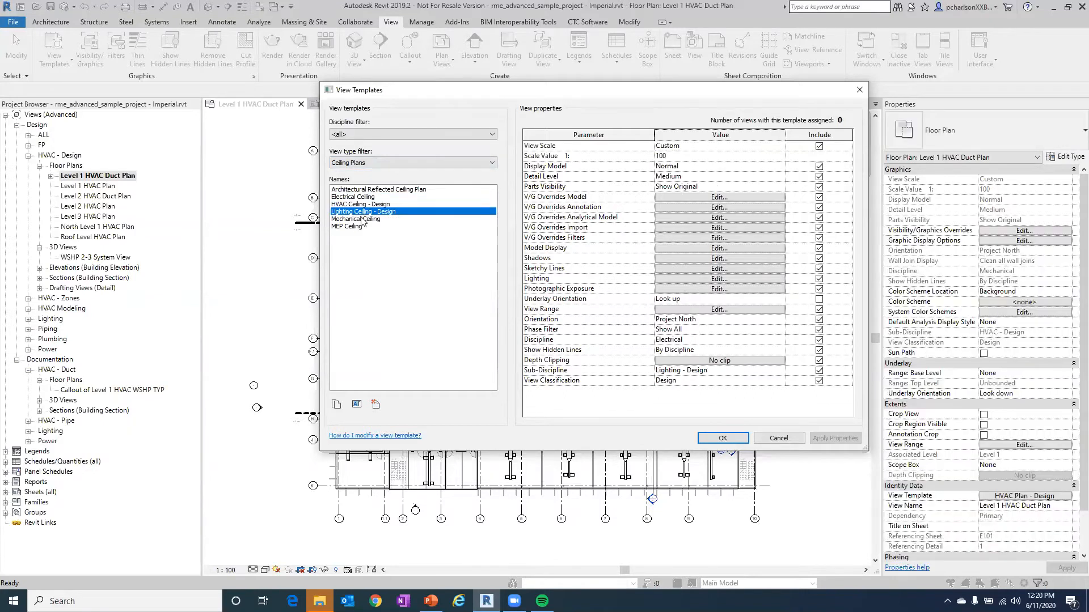
left_click(363, 219)
left_click(359, 227)
left_click(374, 190)
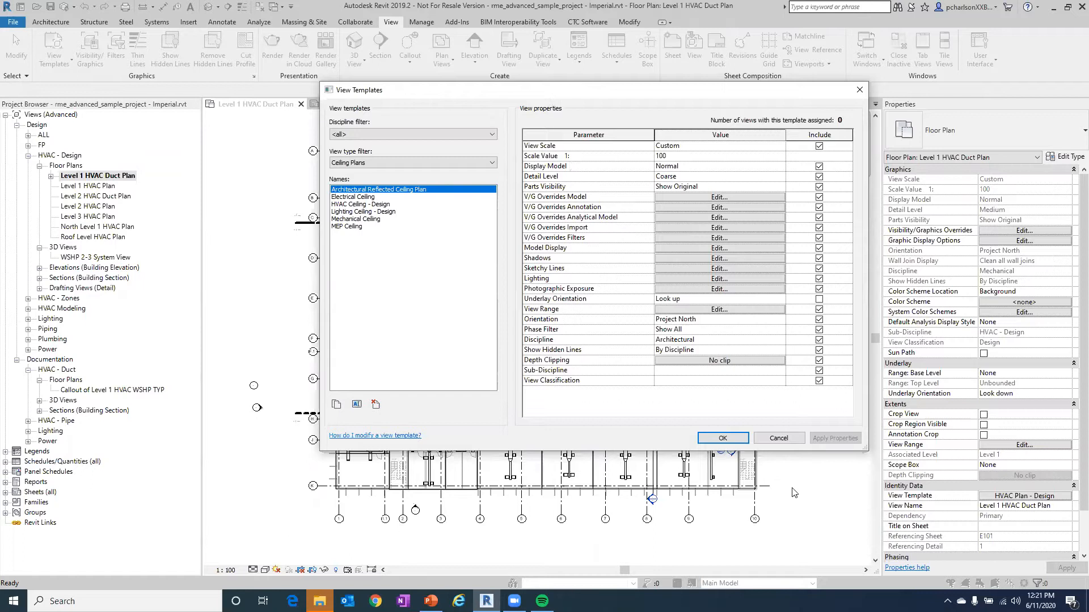
left_click(794, 440)
Close the rme_advanced_sample_project - Imperial project
left_click(102, 186)
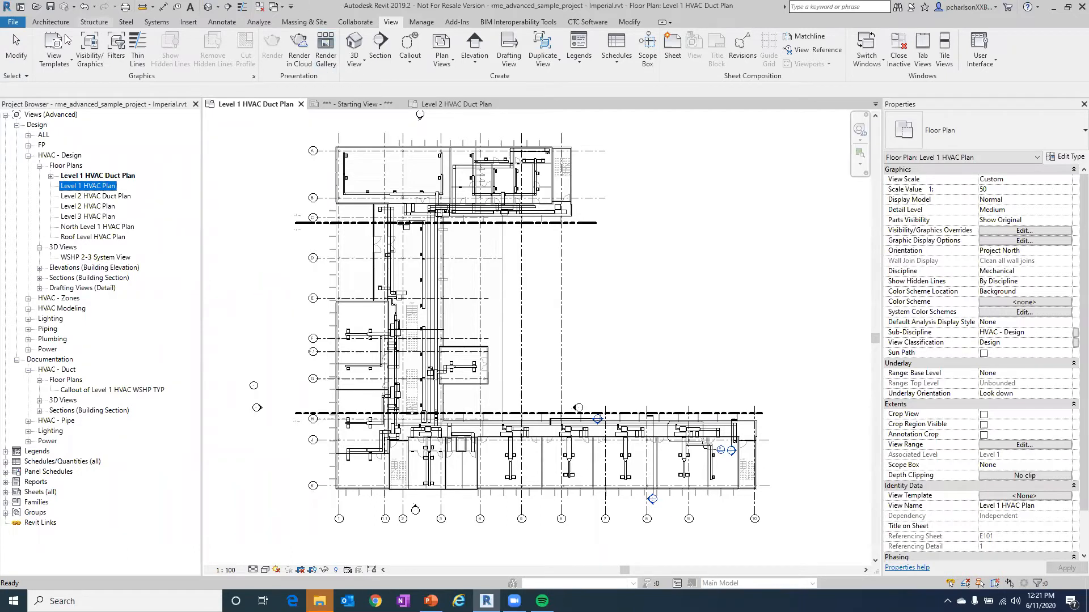
left_click(12, 22)
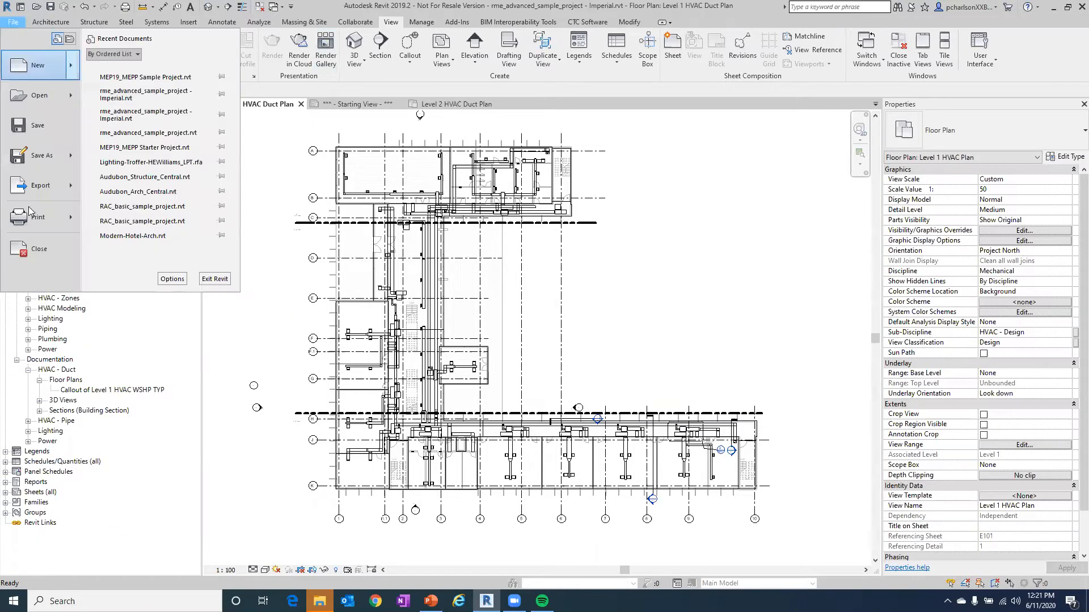
left_click(35, 249)
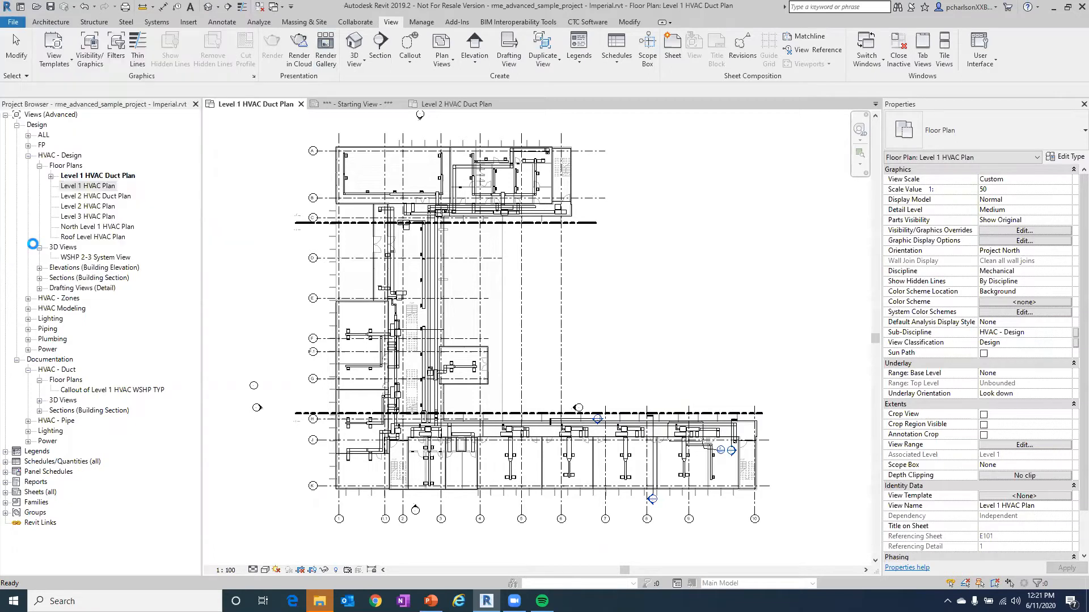
left_click(568, 306)
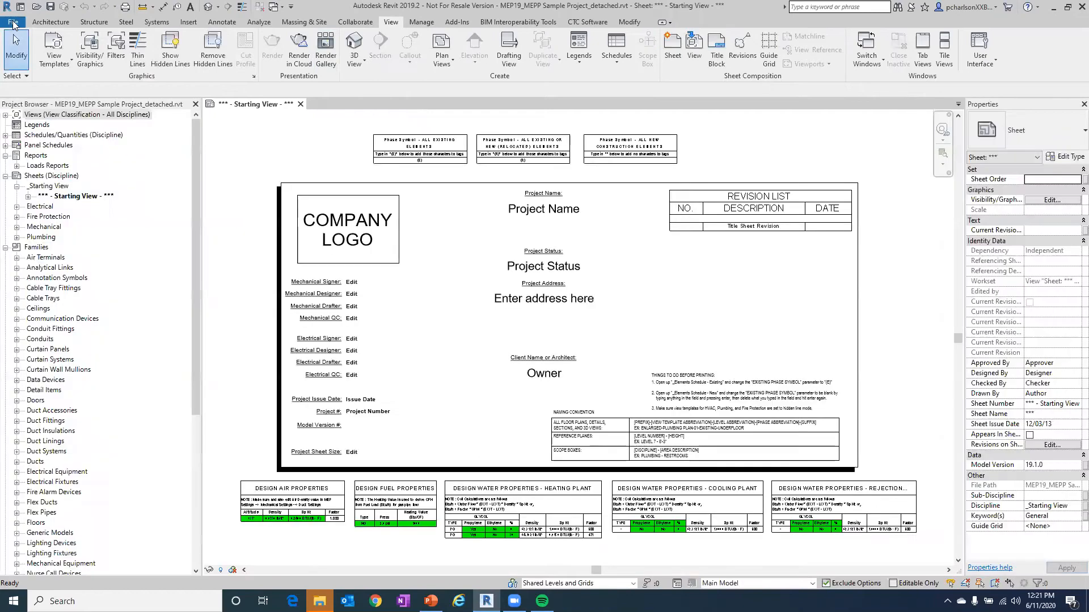
Create a new project from the Systems-Default template, dismissing the save reminder
left_click(13, 23)
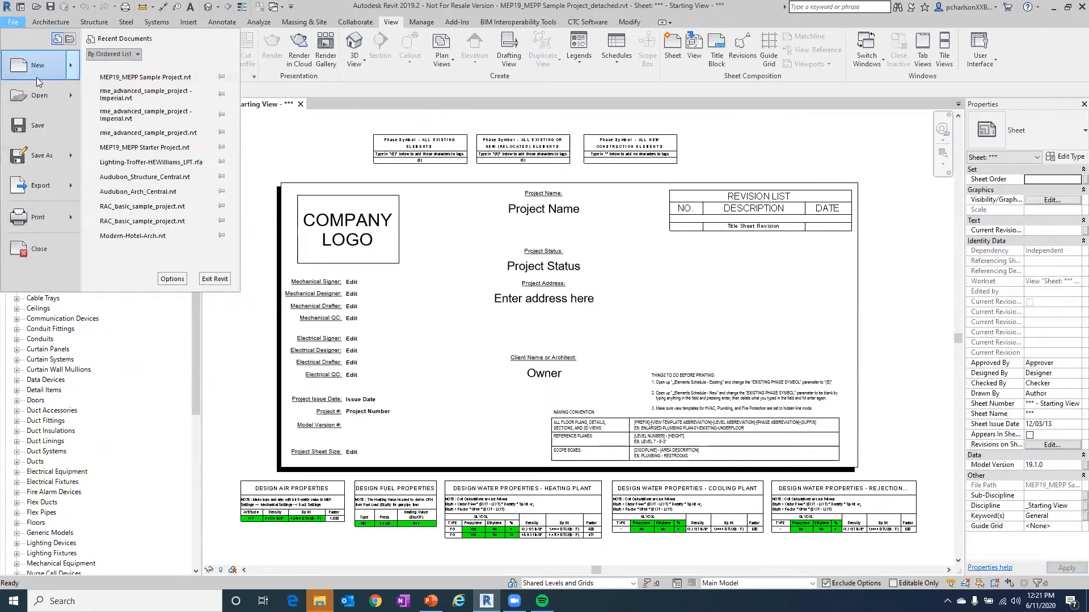
mouse_move(38, 75)
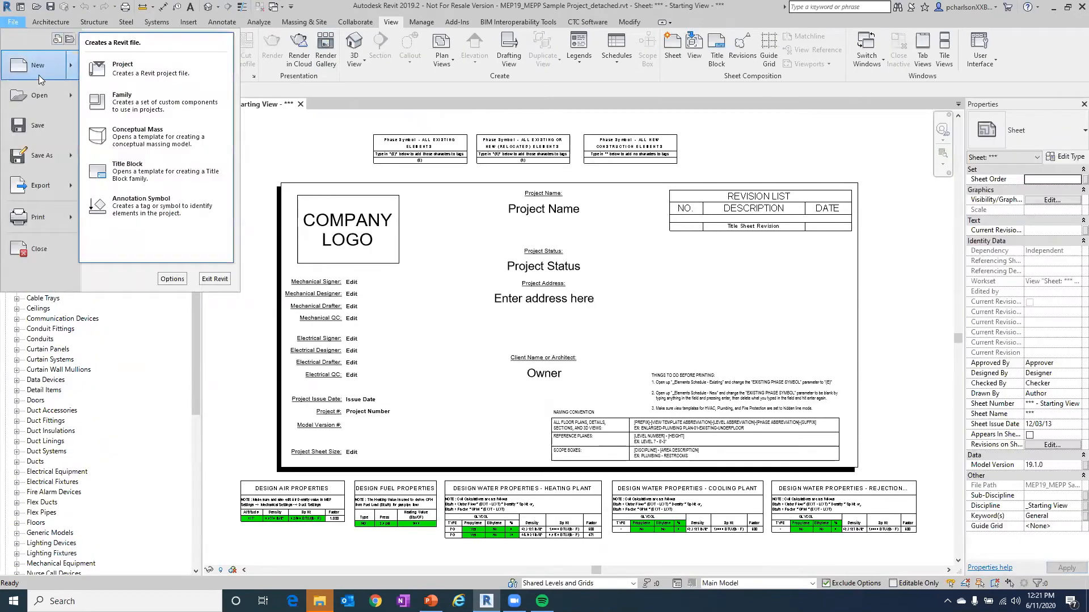
left_click(122, 73)
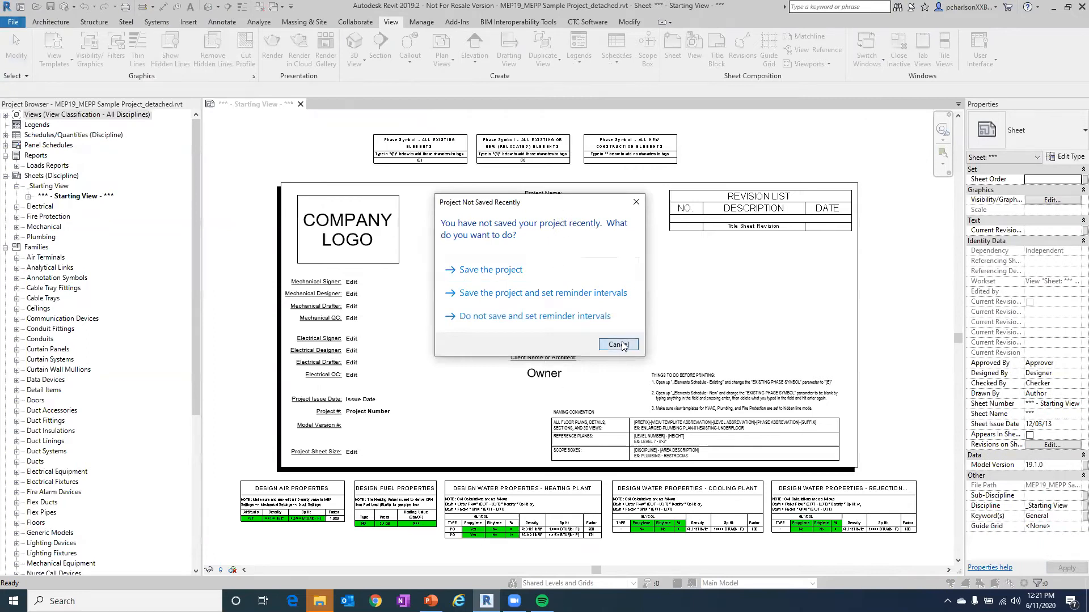
left_click(618, 345)
left_click(497, 277)
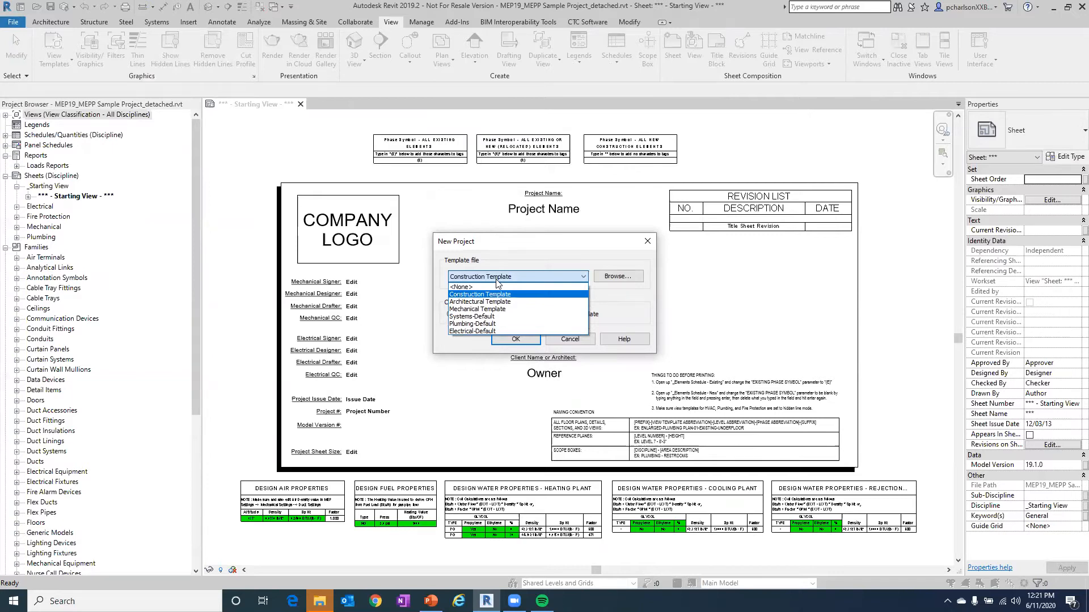
left_click(484, 319)
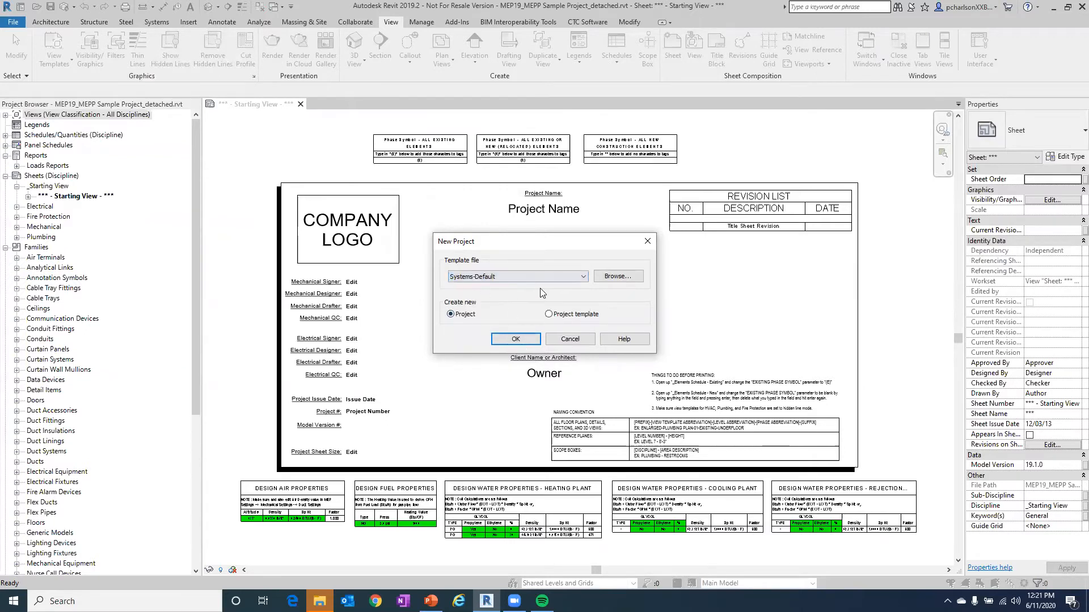
left_click(518, 339)
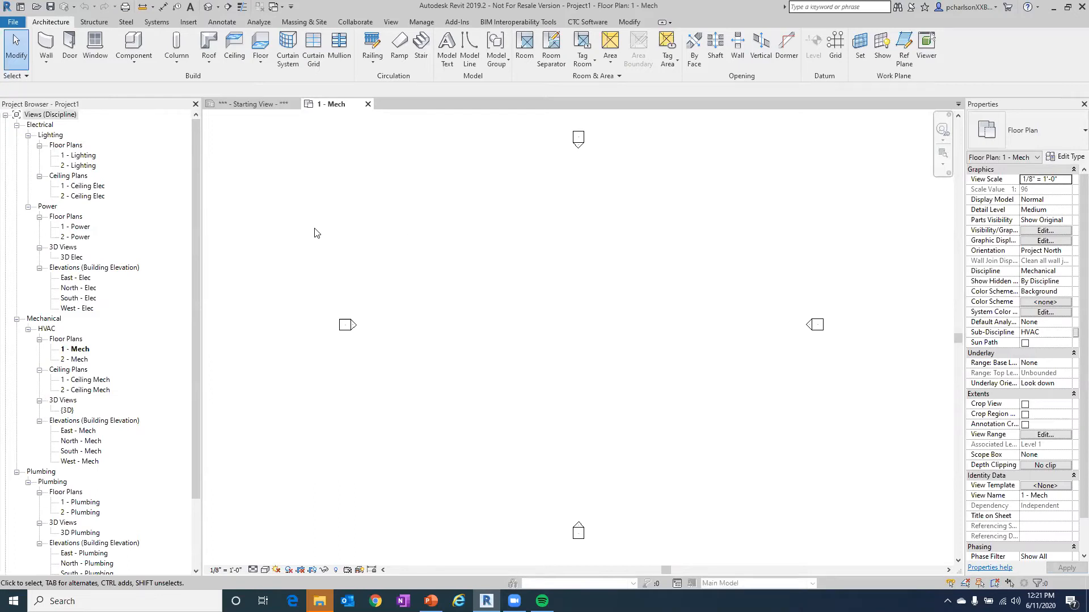
Check the view properties of the lighting, electrical ceiling and power plans, and widen the properties palette
left_click(75, 159)
left_click(84, 168)
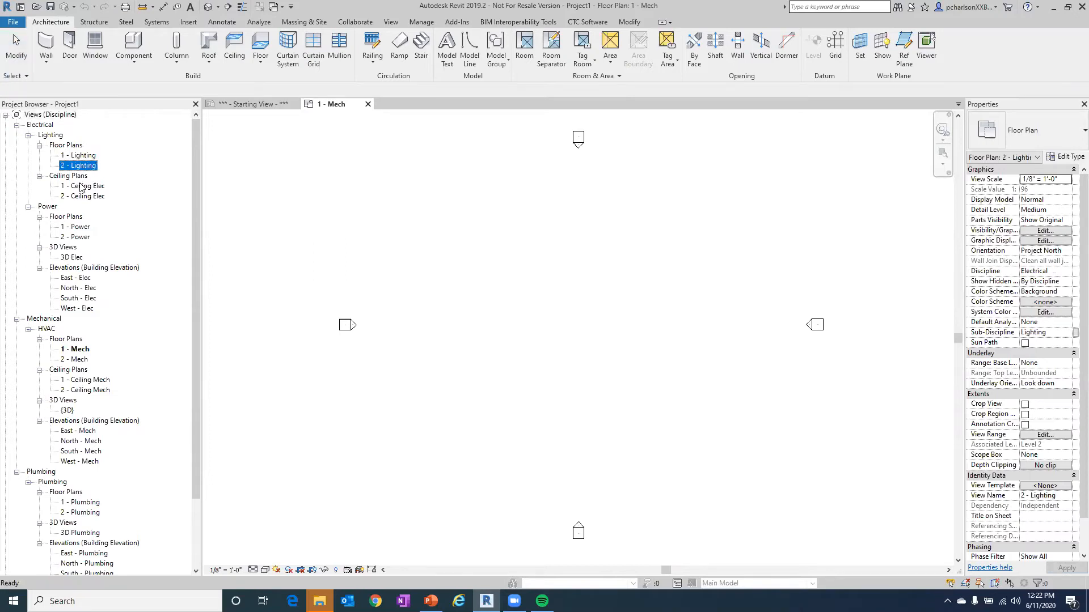
left_click(77, 196)
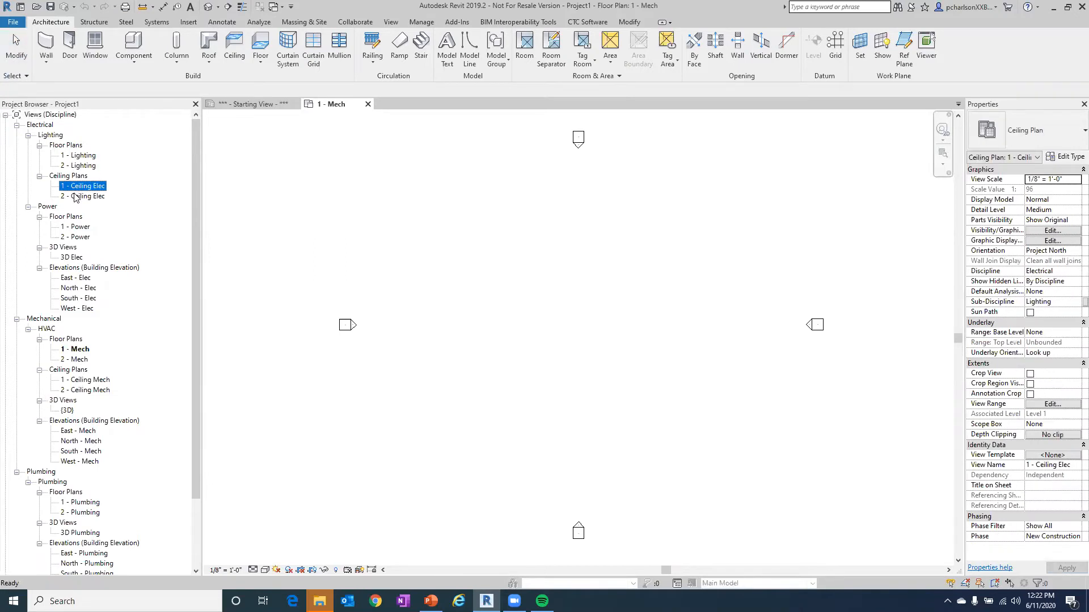
left_click(79, 237)
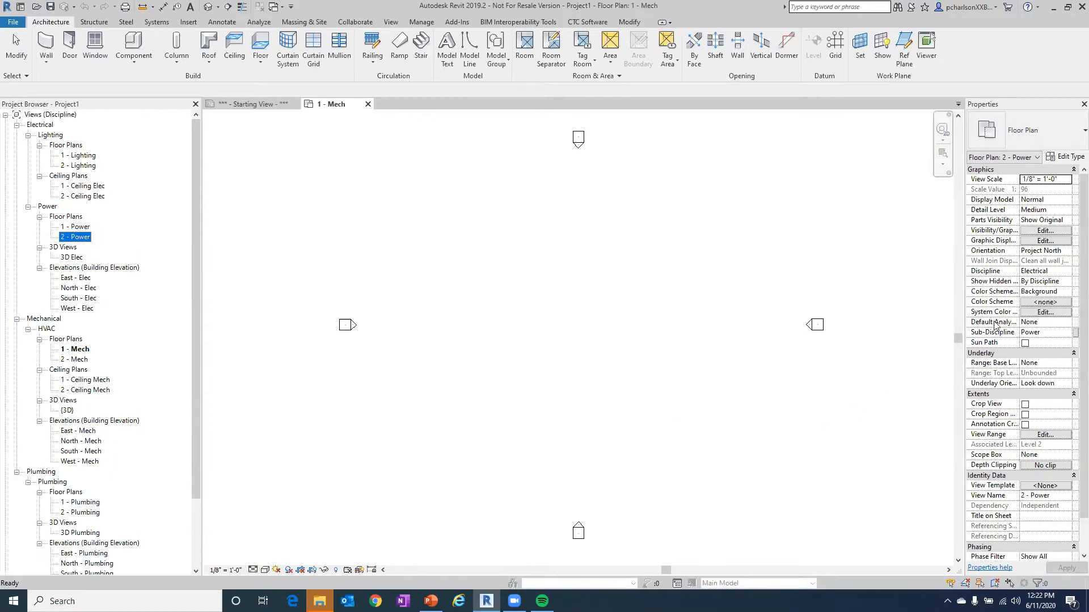
left_click_drag(966, 244, 794, 244)
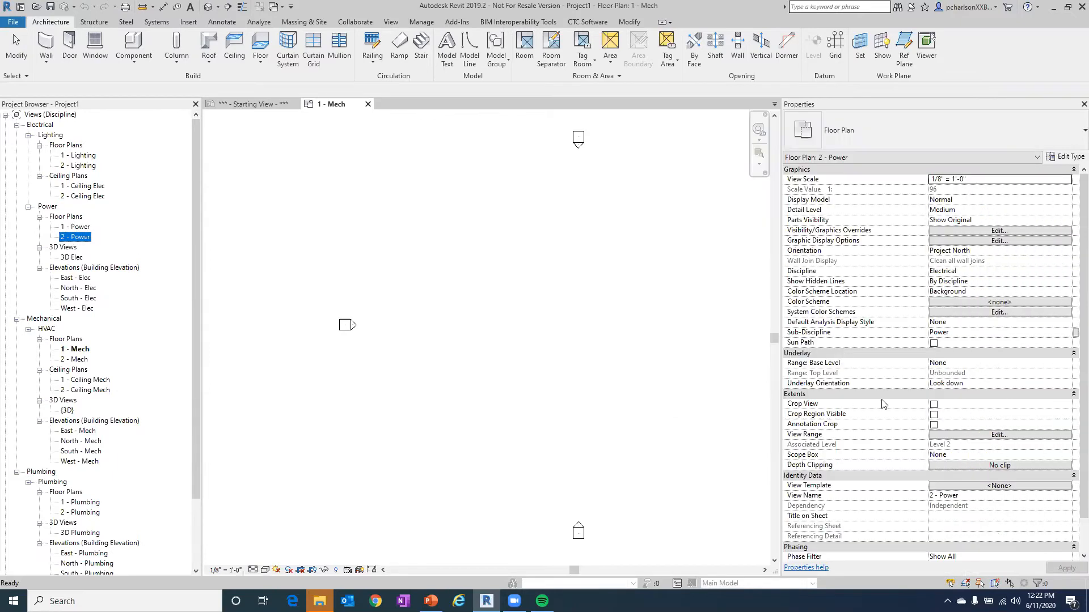
Open the view template assignment for the 1 - Mech plan, list the templates of all view types, and filter back to Floor, Structural, Area Plans
left_click(398, 238)
left_click(998, 486)
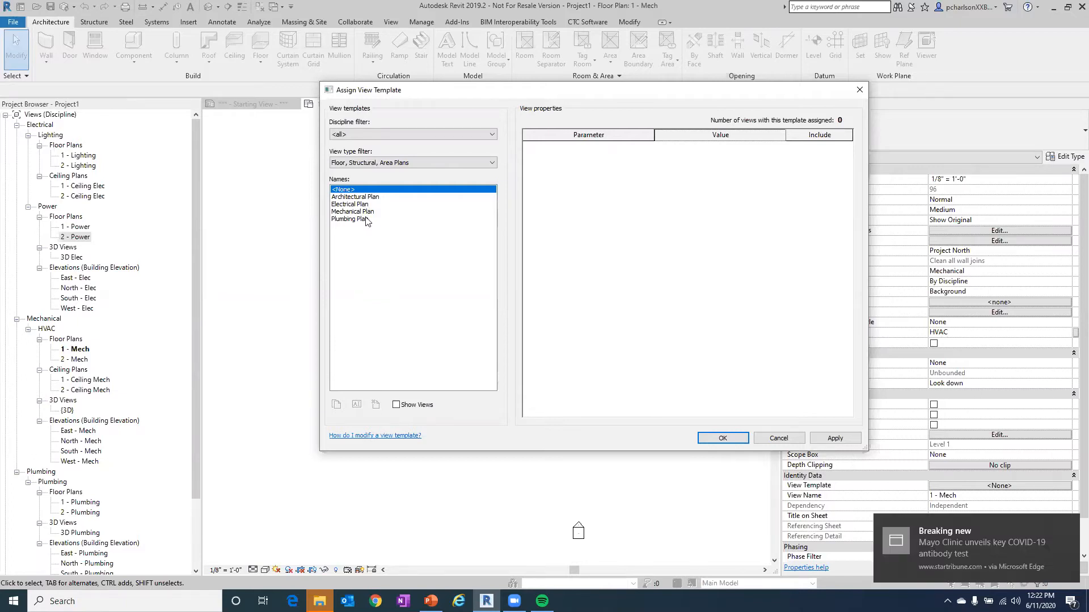
left_click(417, 164)
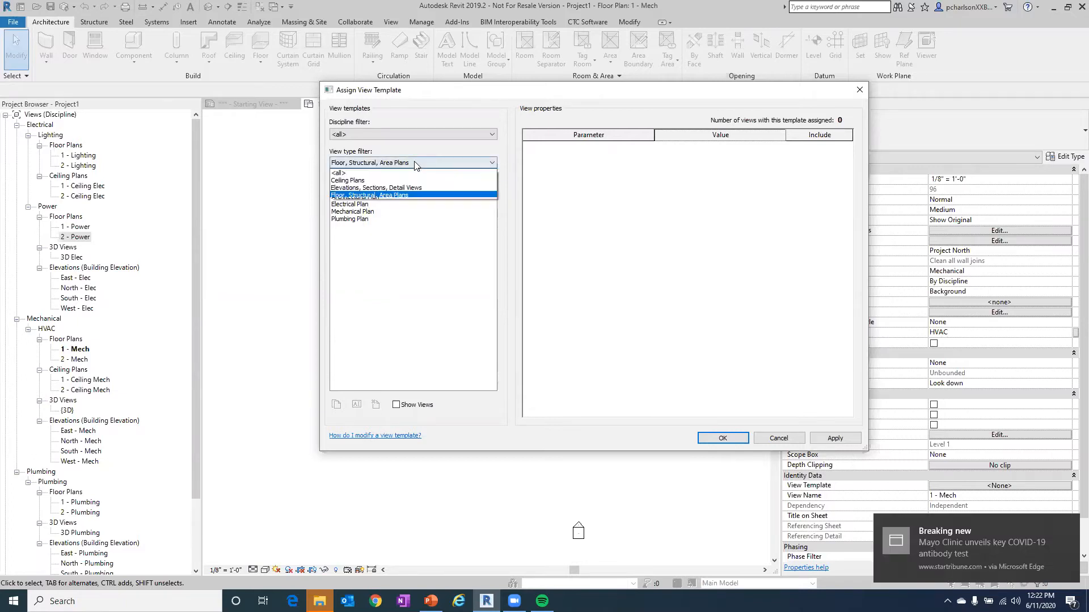
left_click(365, 171)
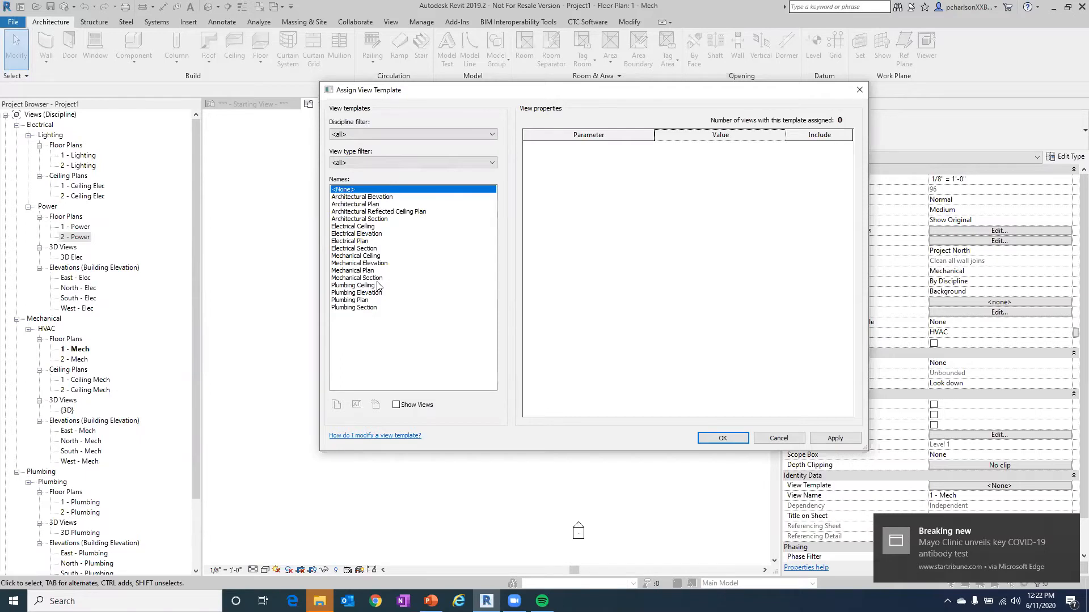
left_click(400, 163)
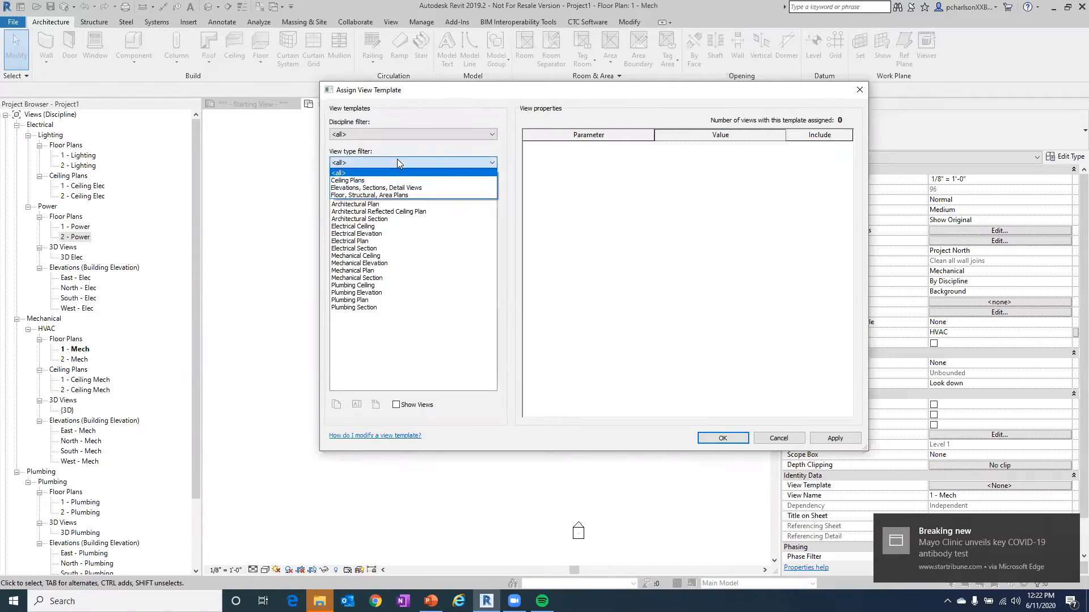
left_click(371, 196)
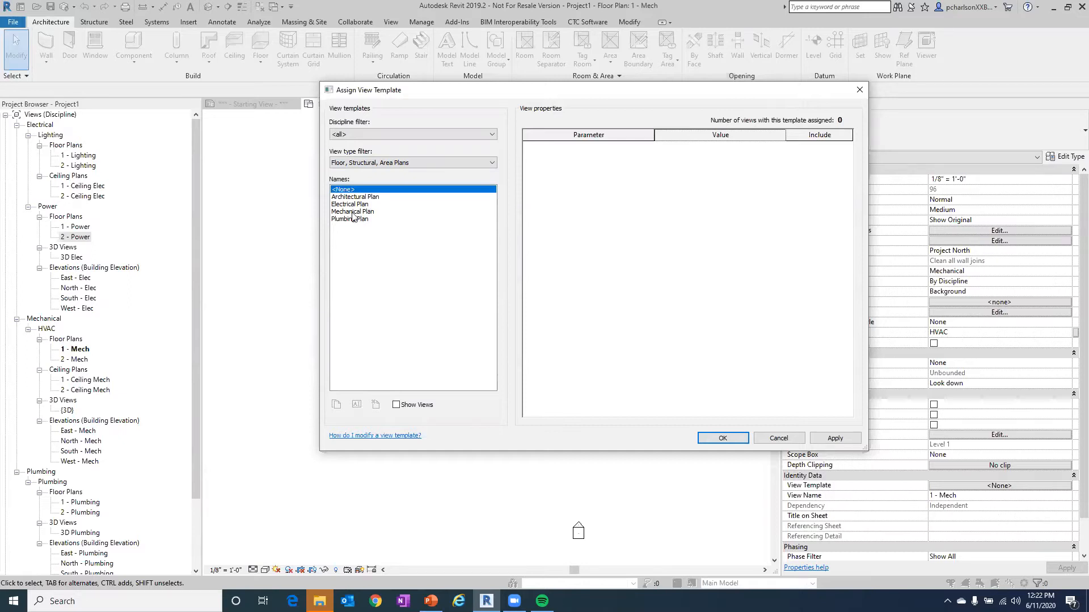
Open the model visibility overrides of the Electrical Plan template and list the categories of all disciplines, including Electrical and Piping
left_click(361, 205)
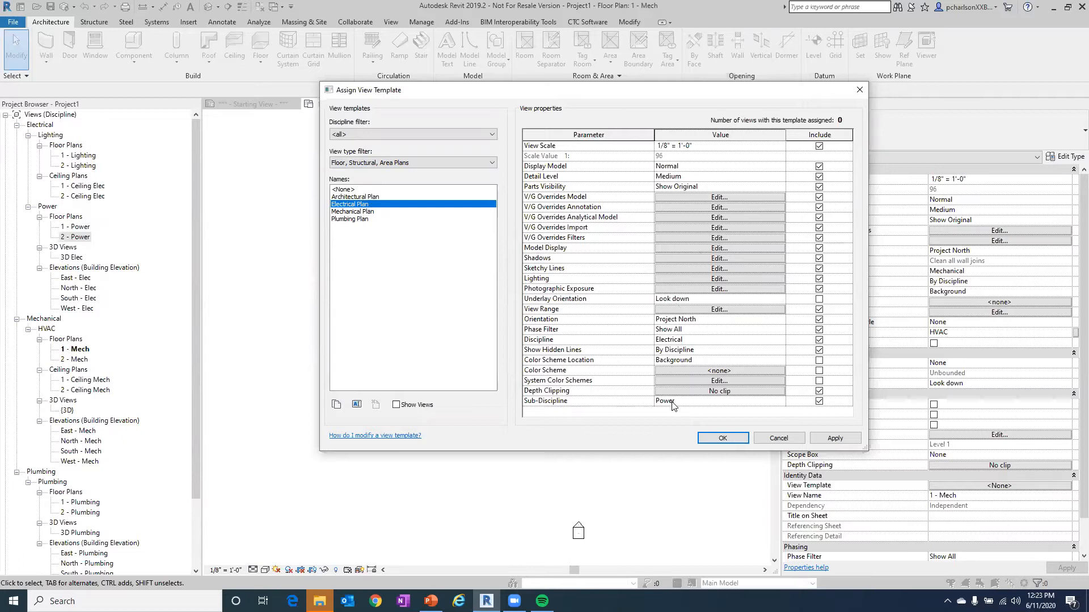
left_click(729, 198)
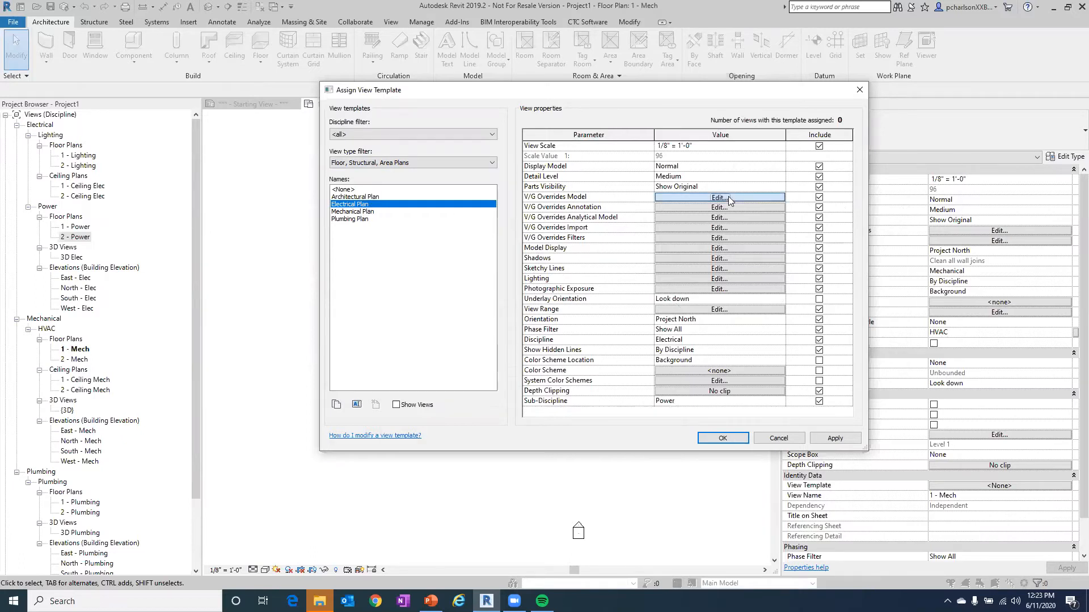
left_click_drag(588, 88, 728, 96)
left_click(575, 140)
left_click(558, 151)
left_click(558, 160)
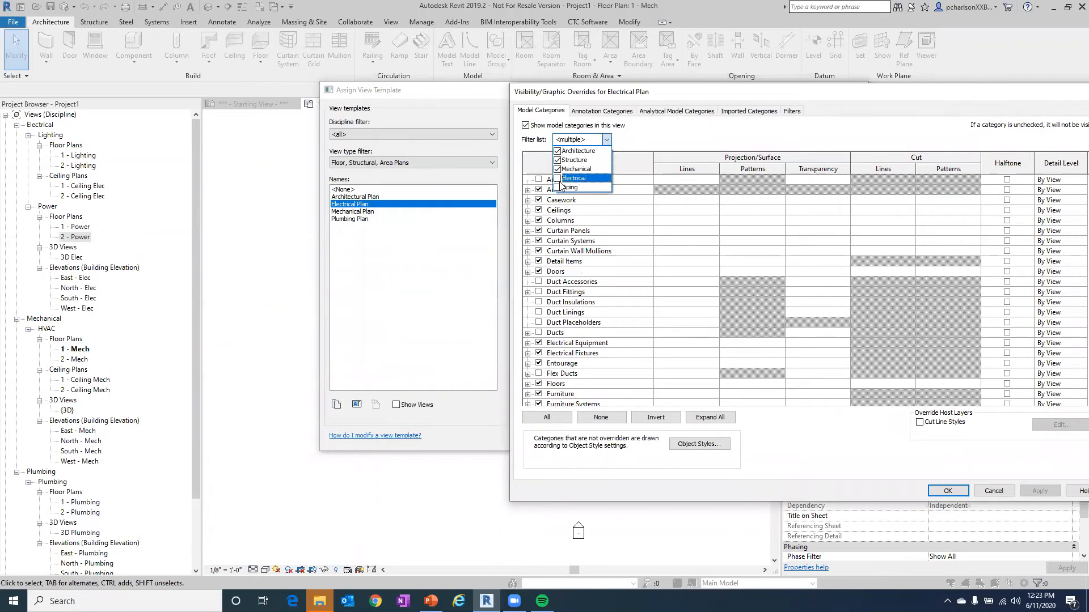
left_click(557, 179)
left_click(557, 188)
left_click(664, 144)
Examine which model categories are switched on in the Electrical Plan template's overrides, and leave them without changes
scroll(587, 241, "down", 7)
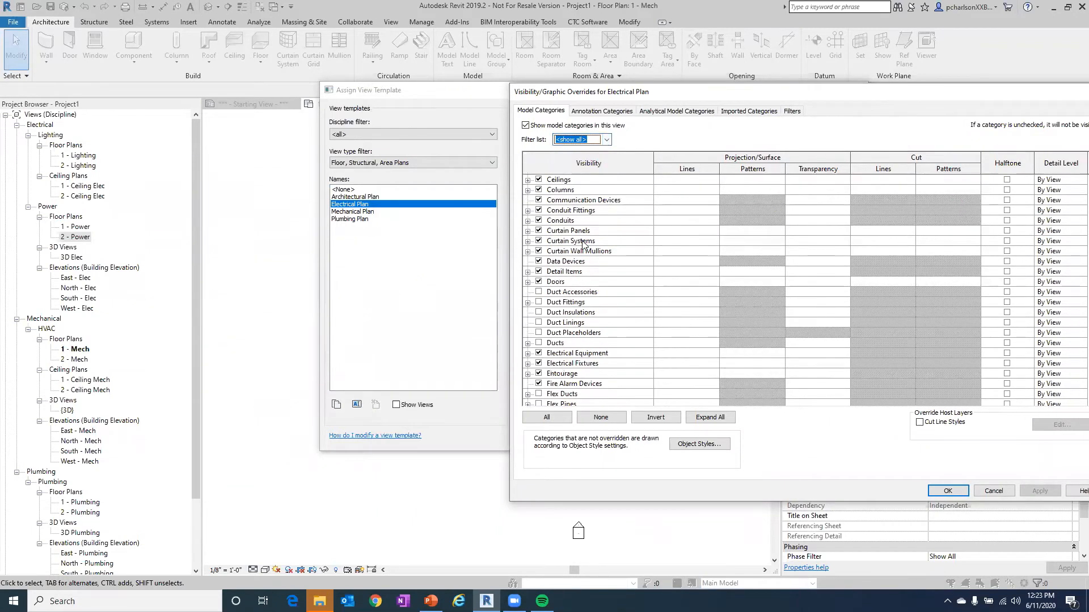
scroll(588, 238, "down", 2)
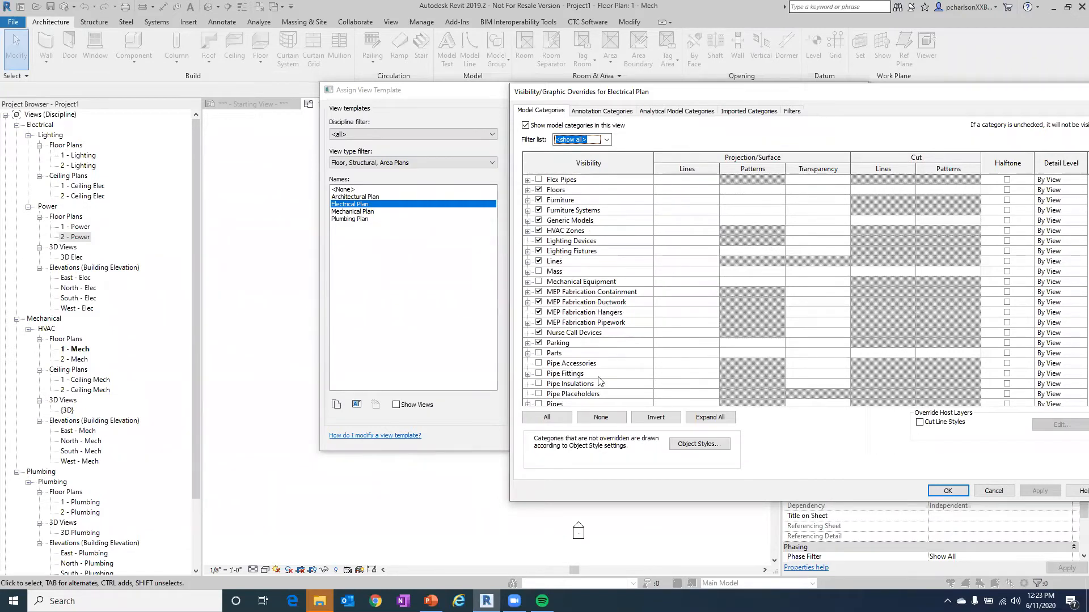
scroll(599, 380, "up", 4)
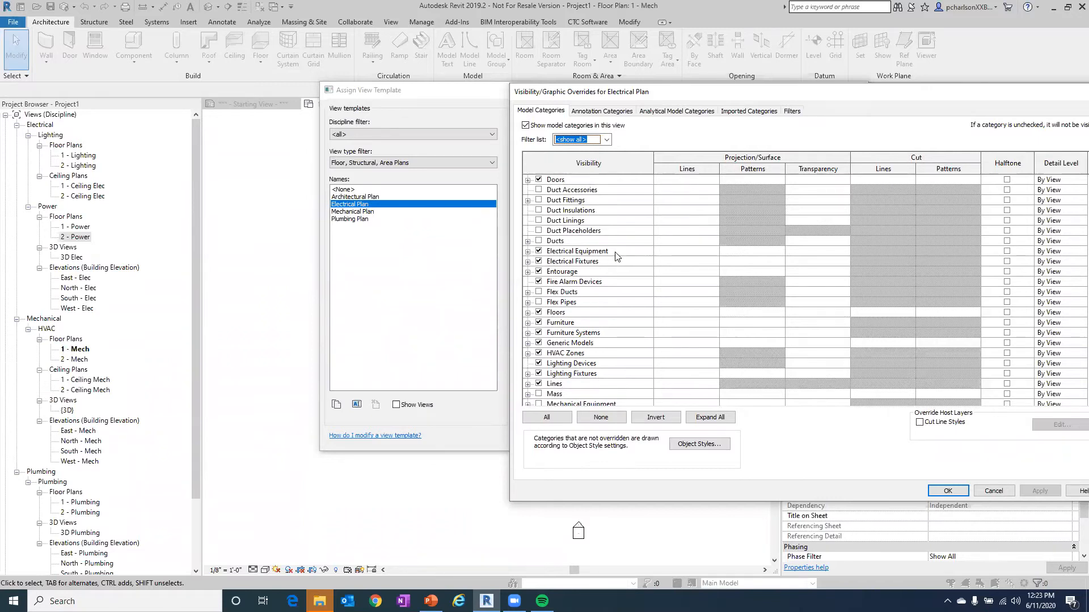
scroll(618, 257, "up", 1)
scroll(618, 257, "up", 3)
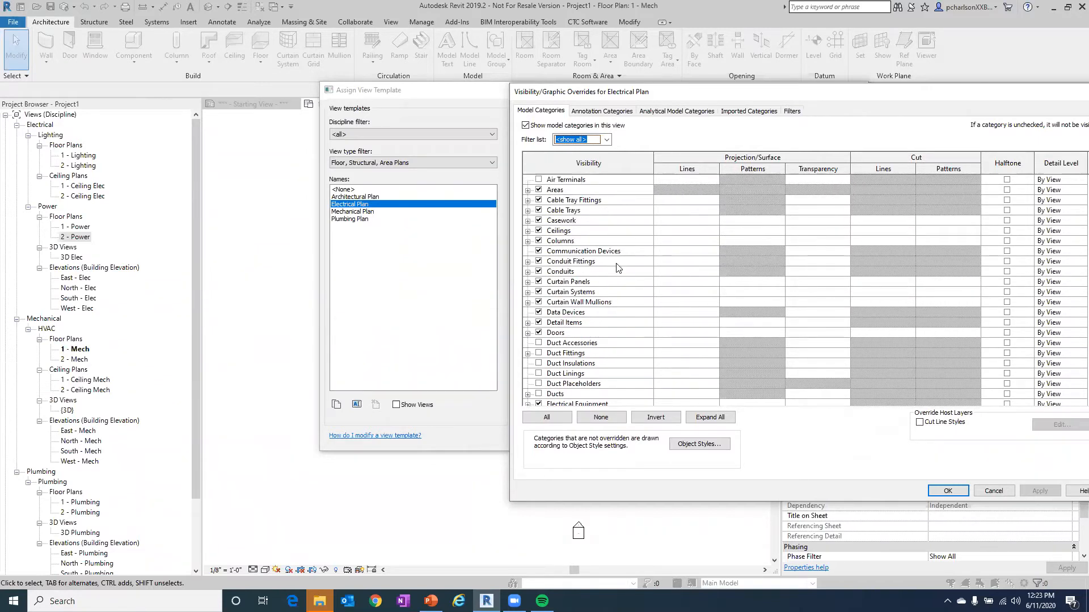
left_click_drag(698, 100, 635, 105)
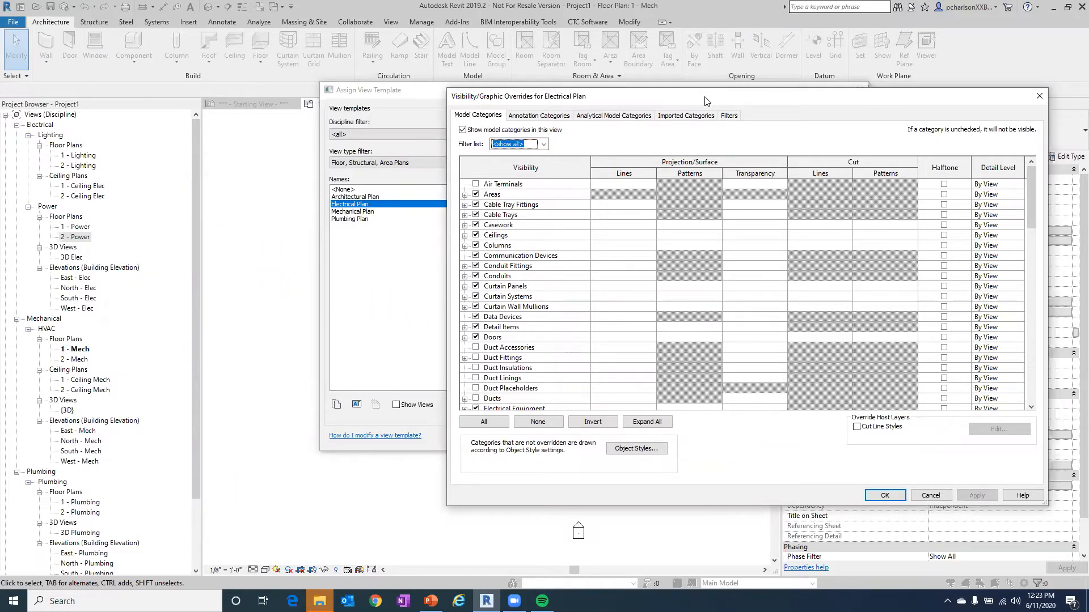
left_click(930, 495)
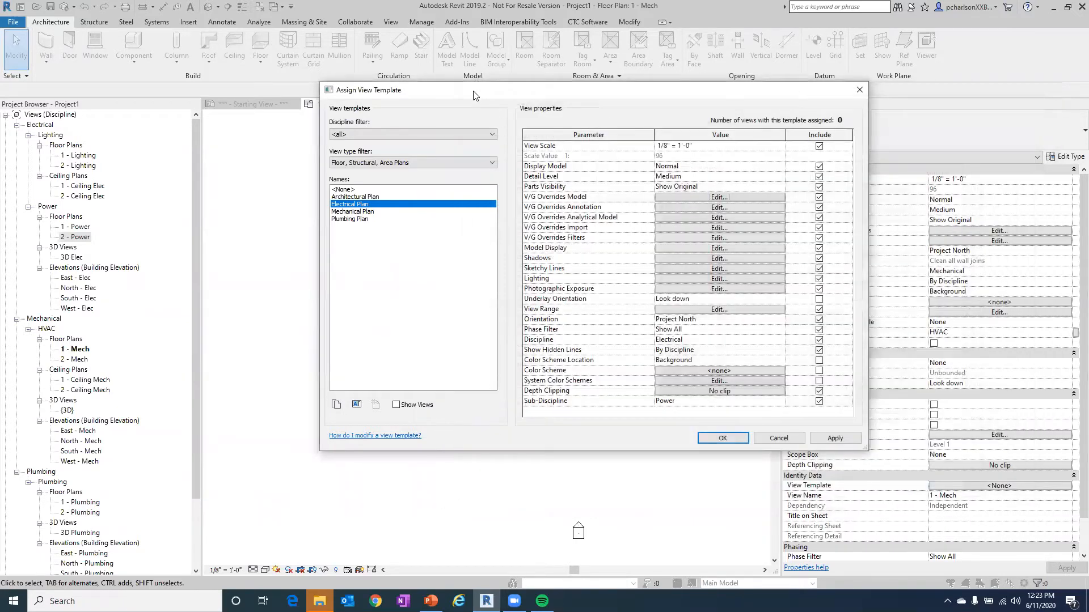
Duplicate the Electrical Plan view template as Lighting Plan, and view its model visibility overrides without changing them
left_click_drag(476, 91, 387, 139)
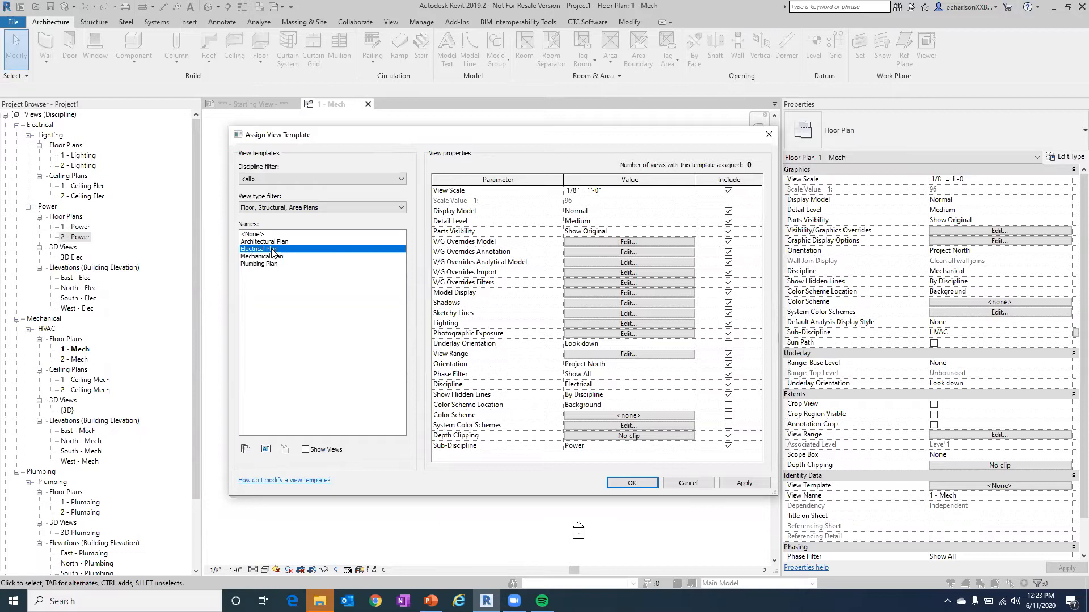
left_click(245, 449)
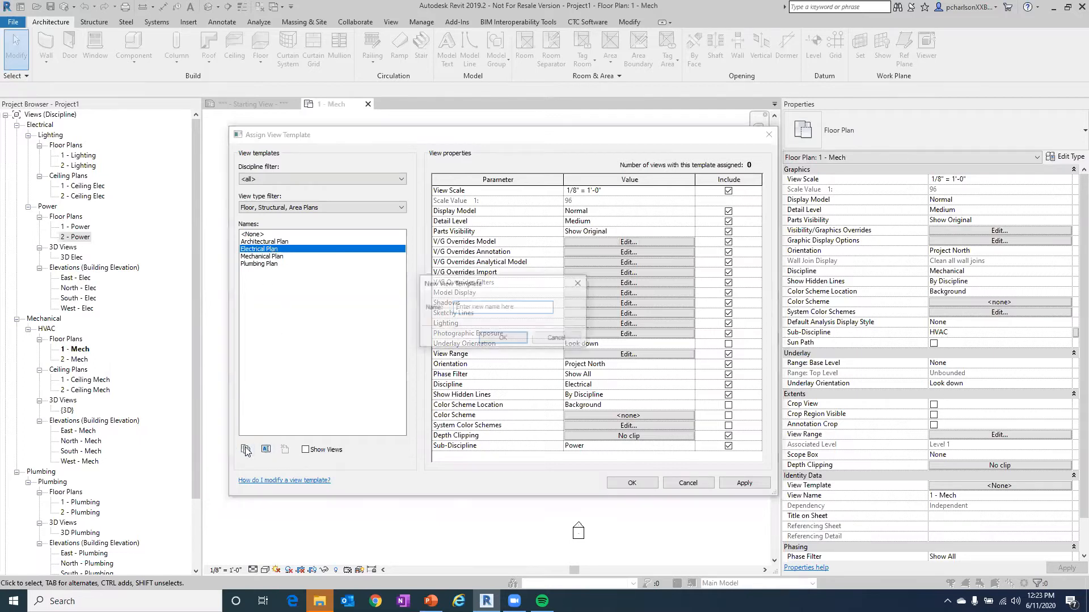
left_click(494, 308)
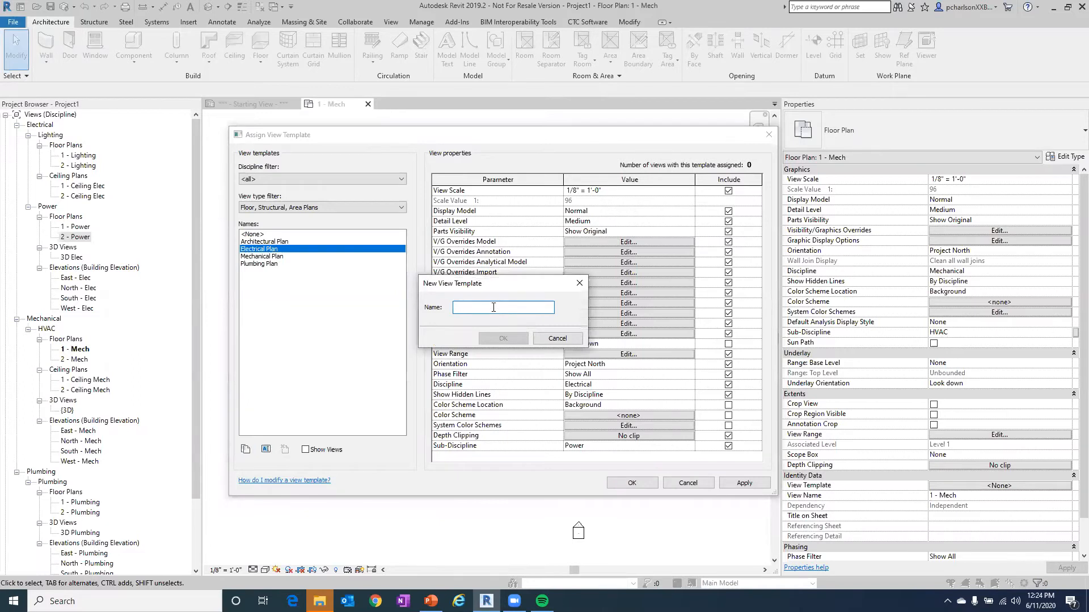
type("Lighting ")
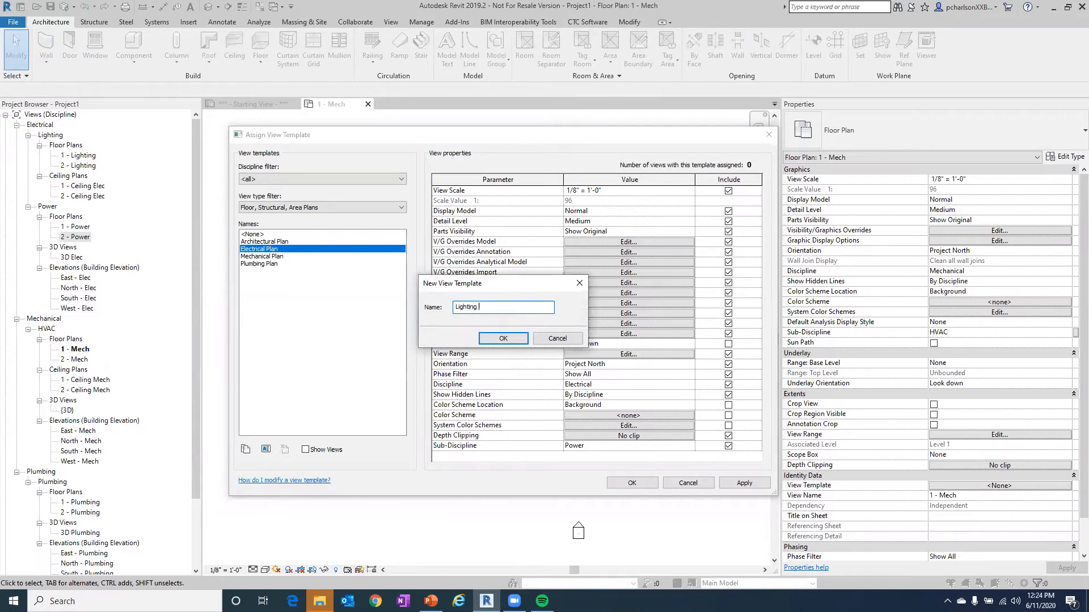
type("Plan")
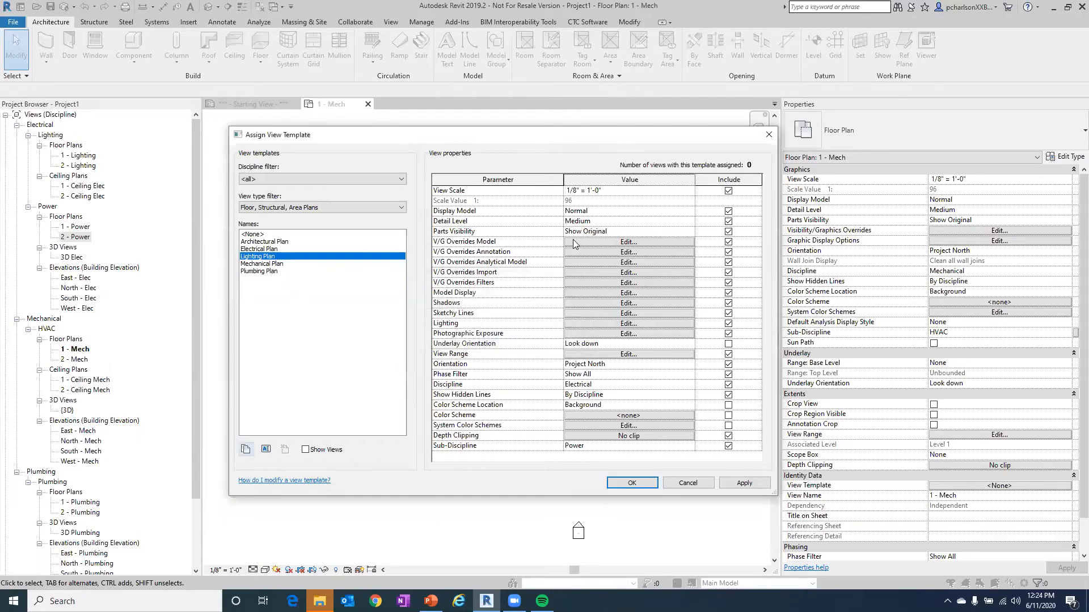
left_click(615, 242)
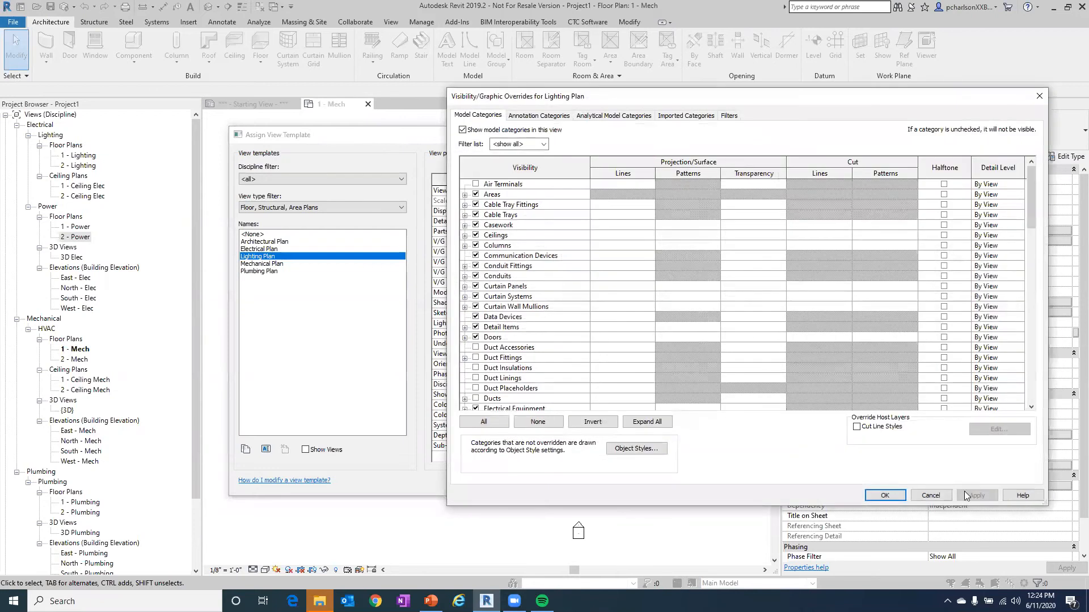
left_click(930, 496)
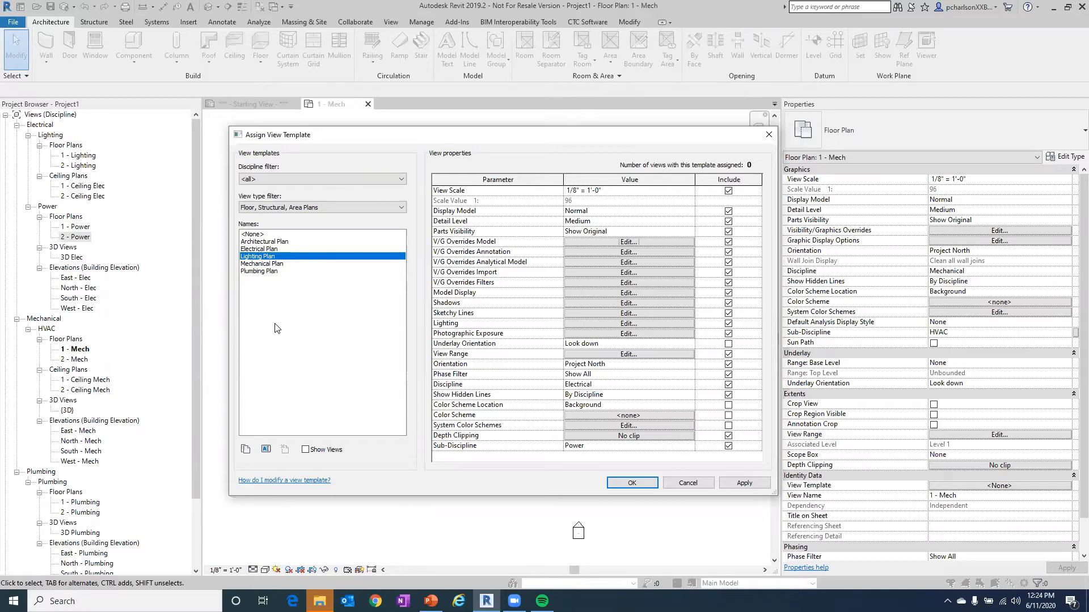
Dismiss the view template assignment without applying it, and close the 1 - Mech plan of Project1
left_click(689, 485)
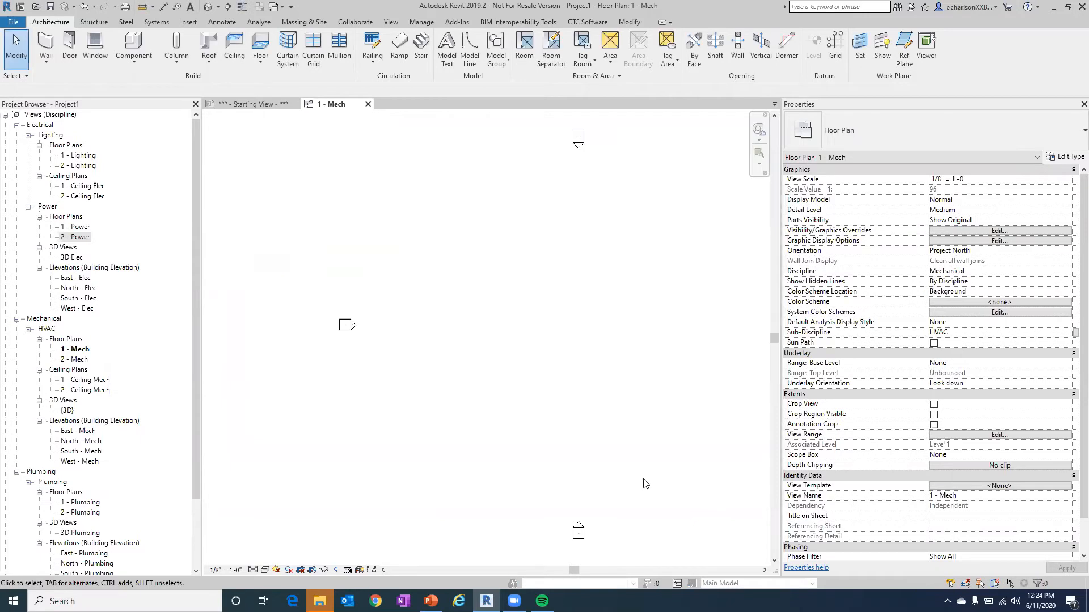
left_click(368, 105)
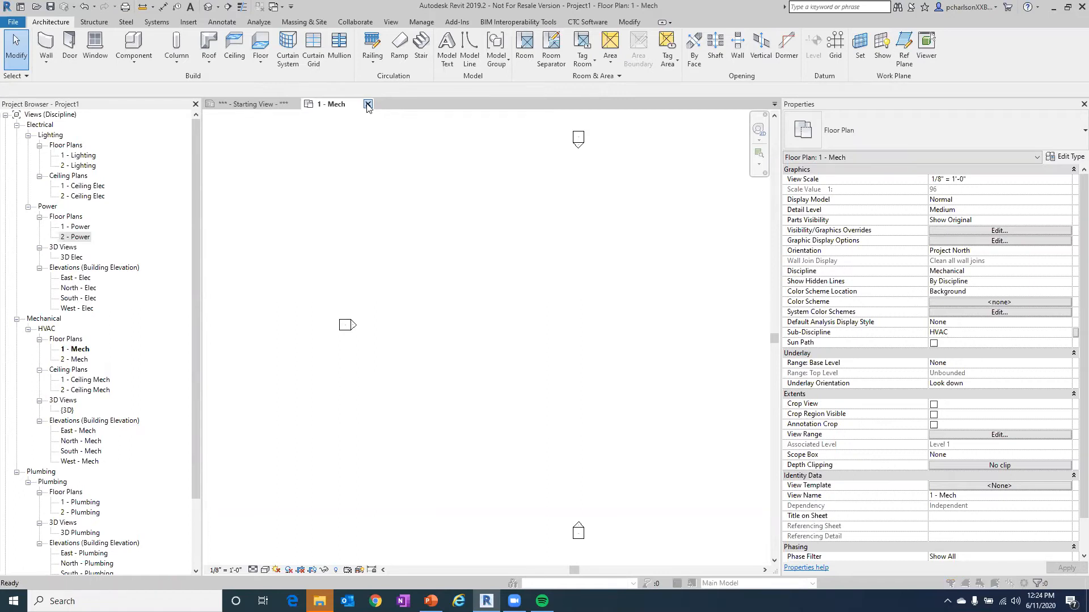
left_click(570, 302)
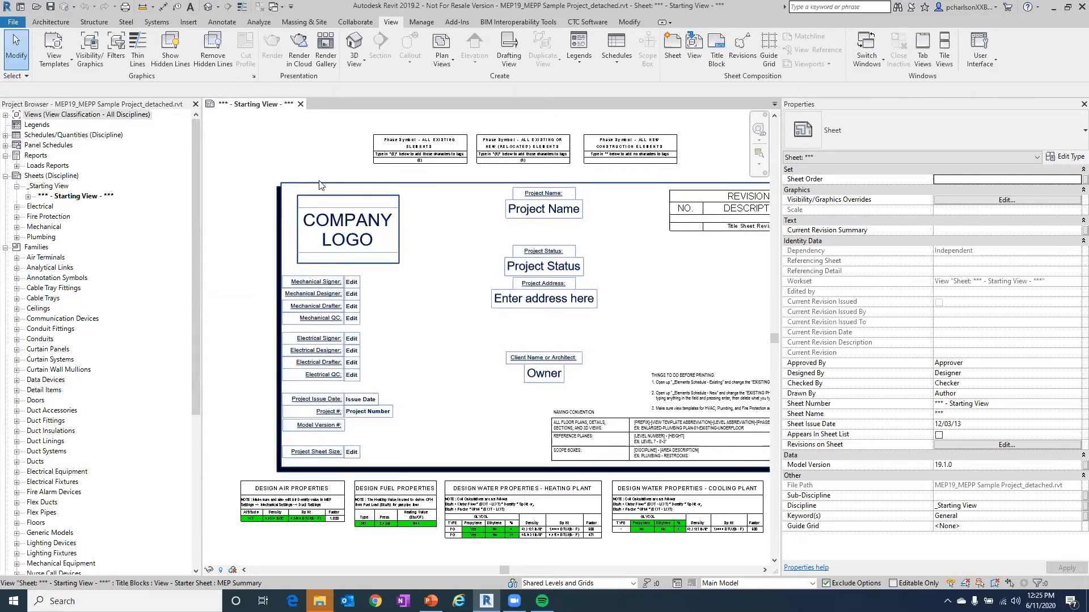
Open the sample project's view template manager, enlarge its window, and show the properties of the E_Ceiling Coordination template
scroll(253, 196, "down", 1)
scroll(253, 196, "down", 1)
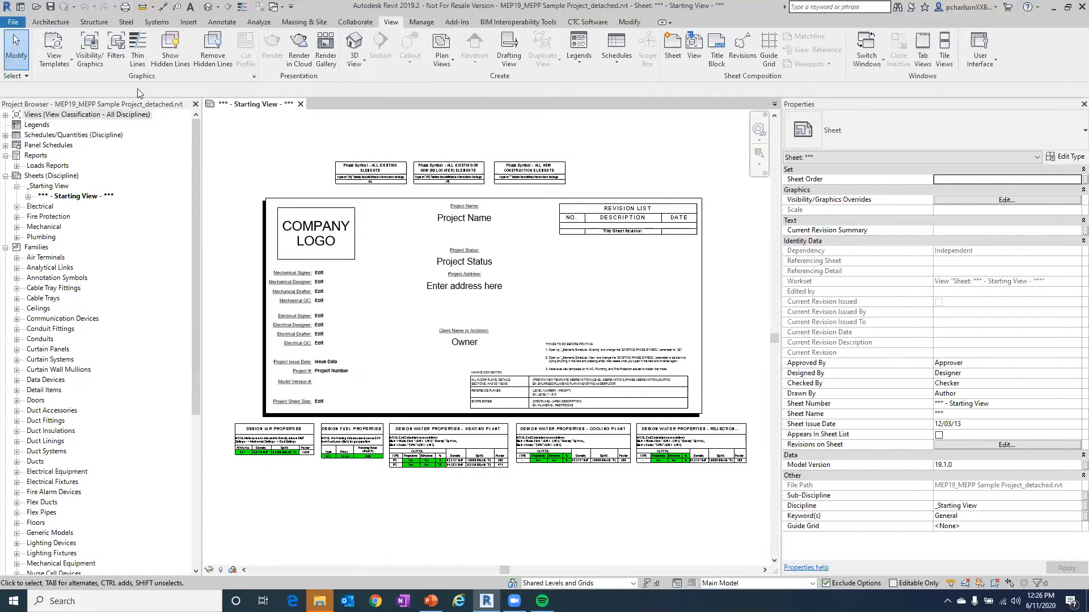
left_click(53, 61)
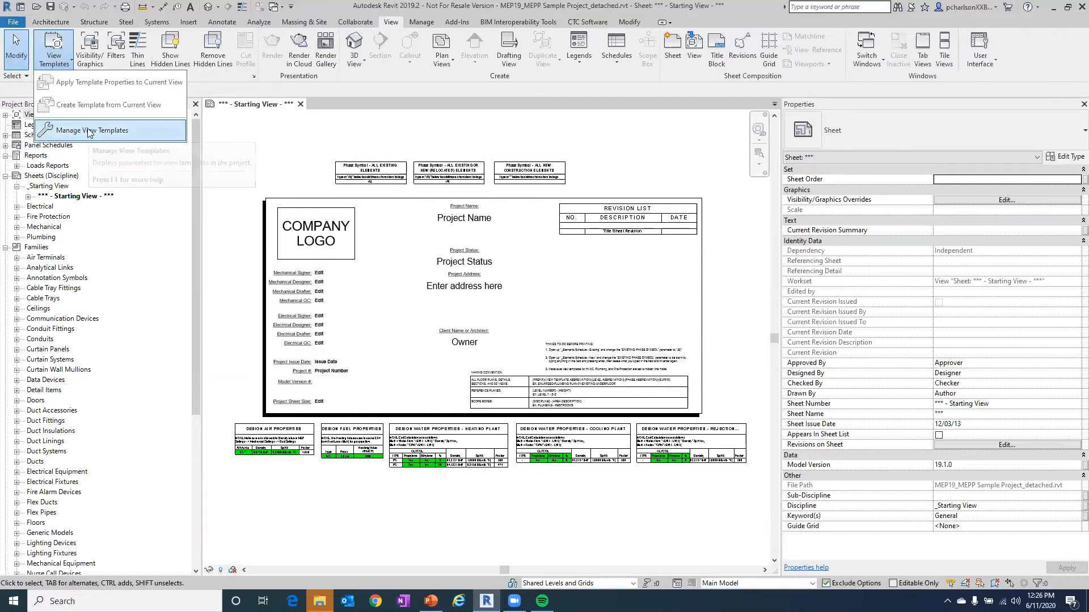
left_click(88, 129)
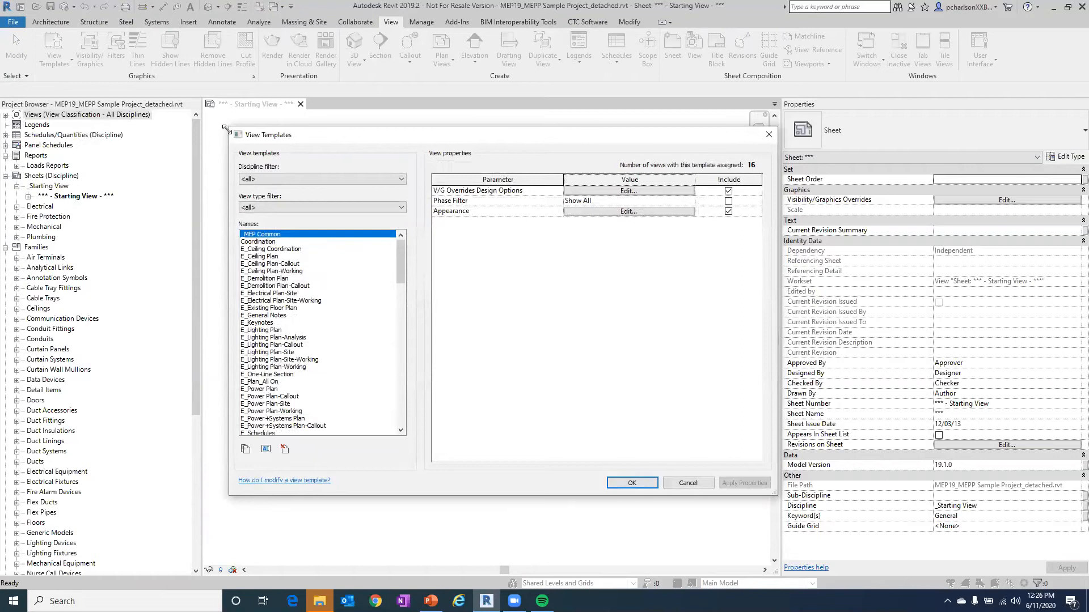
left_click_drag(226, 129, 165, 13)
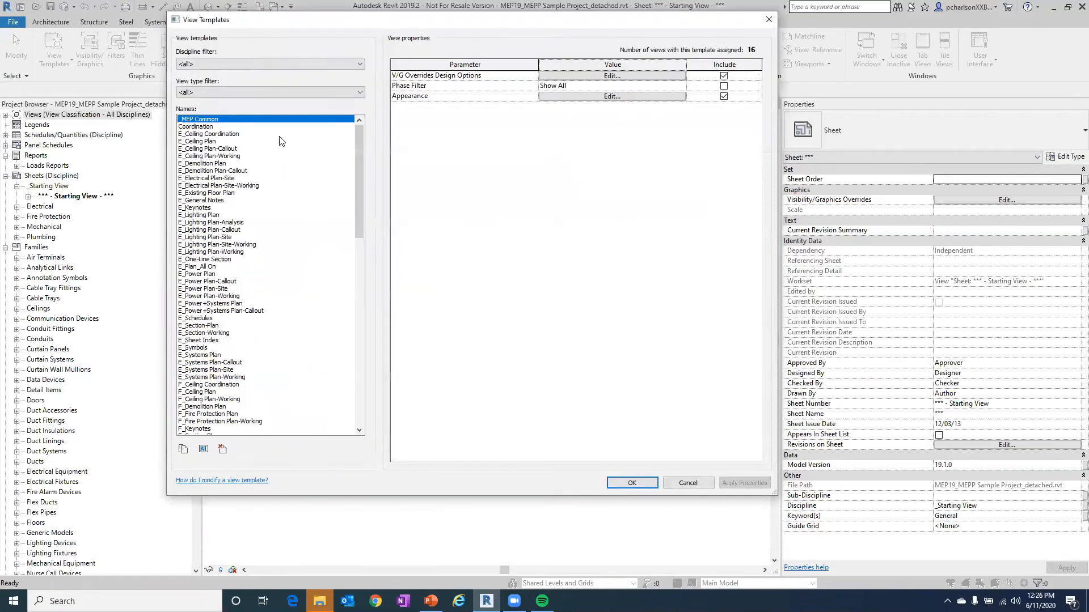
left_click_drag(358, 135, 401, 131)
left_click(190, 134)
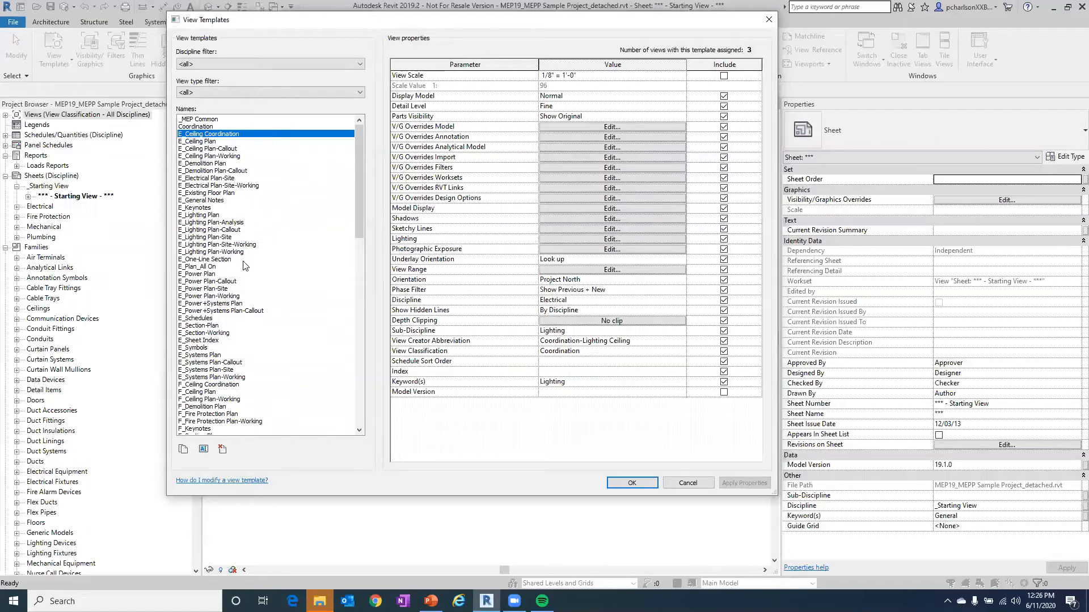
Examine the full list of view templates and their discipline prefixes, from the electrical through the plumbing templates
scroll(258, 244, "down", 5)
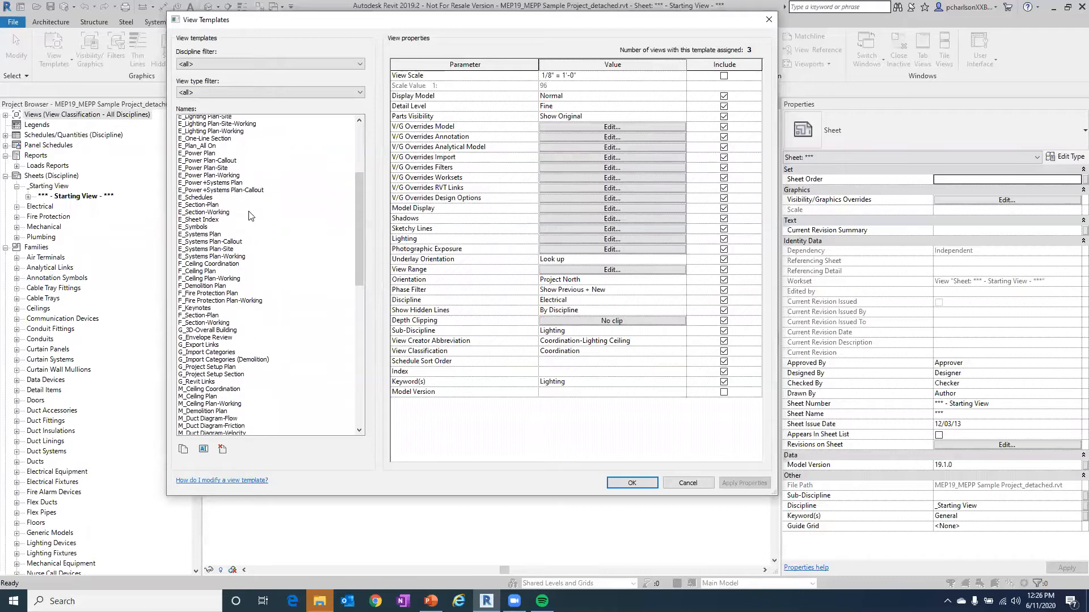
scroll(249, 216, "down", 5)
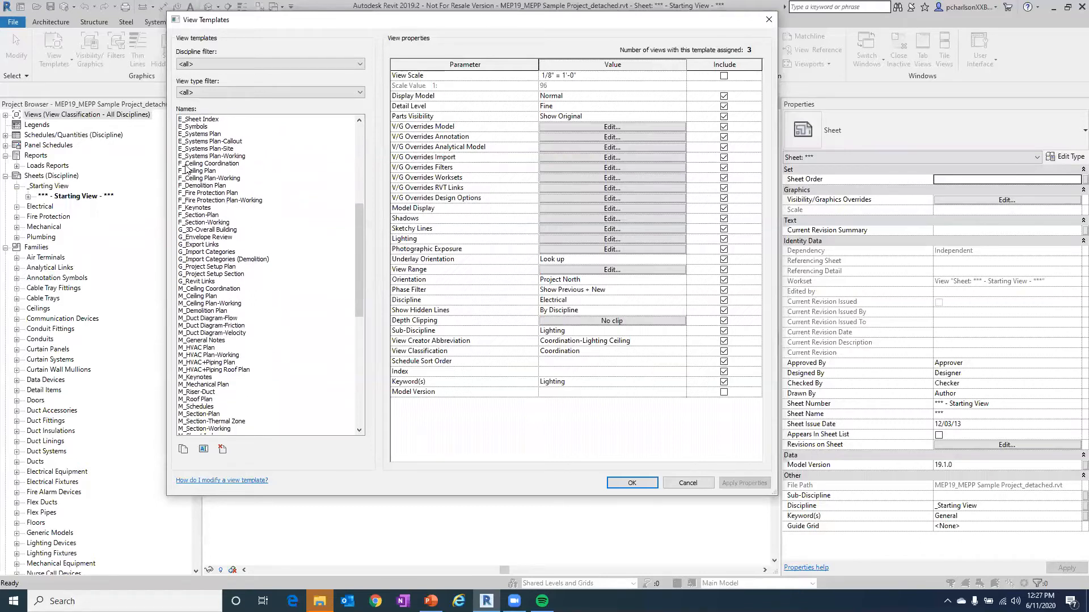
scroll(211, 228, "down", 2)
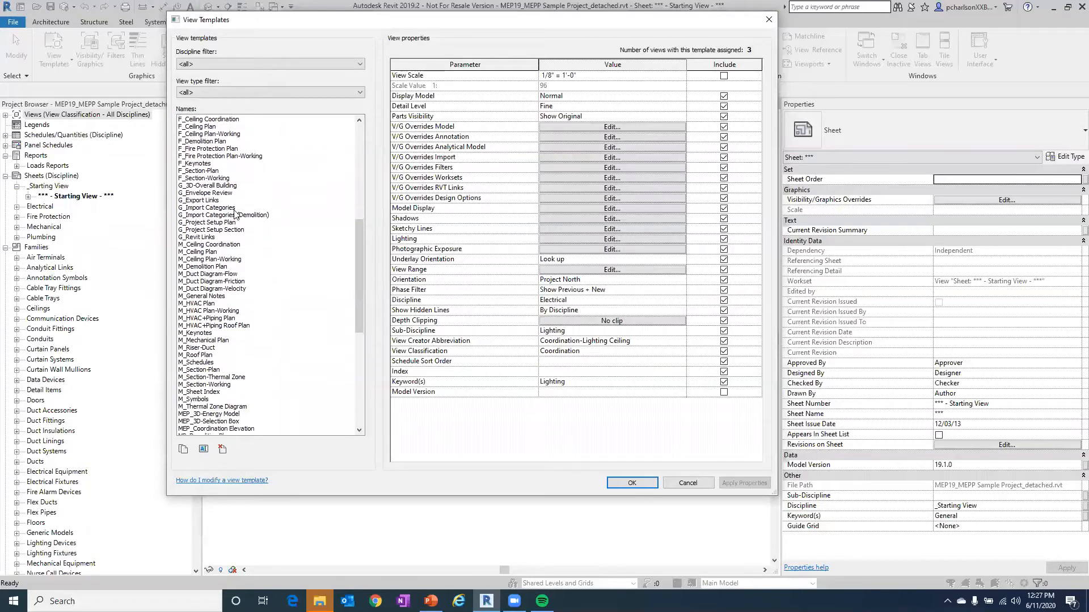
scroll(207, 227, "down", 3)
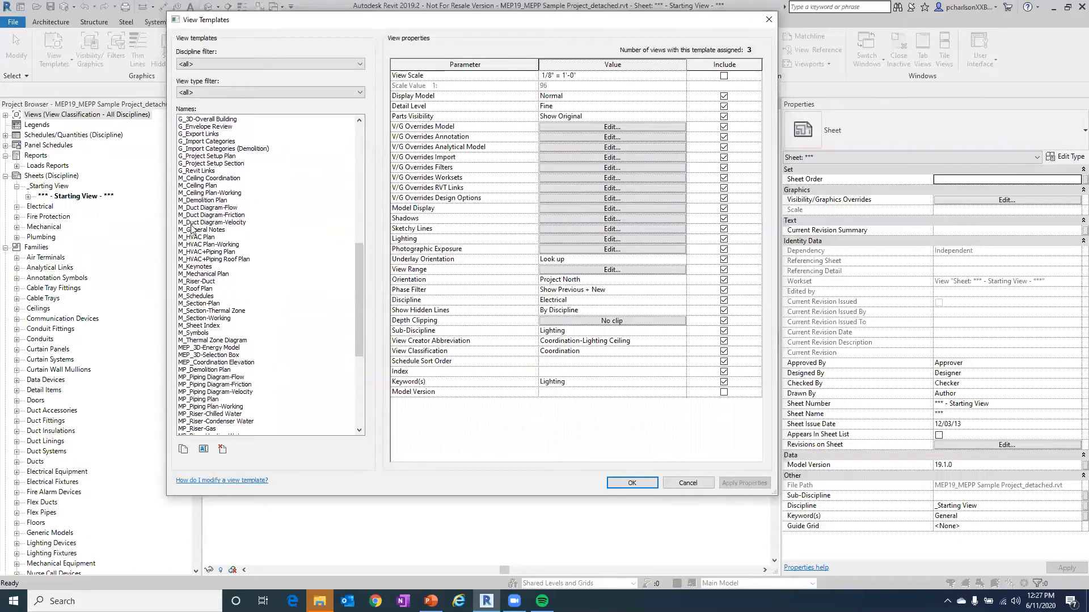
scroll(208, 279, "down", 4)
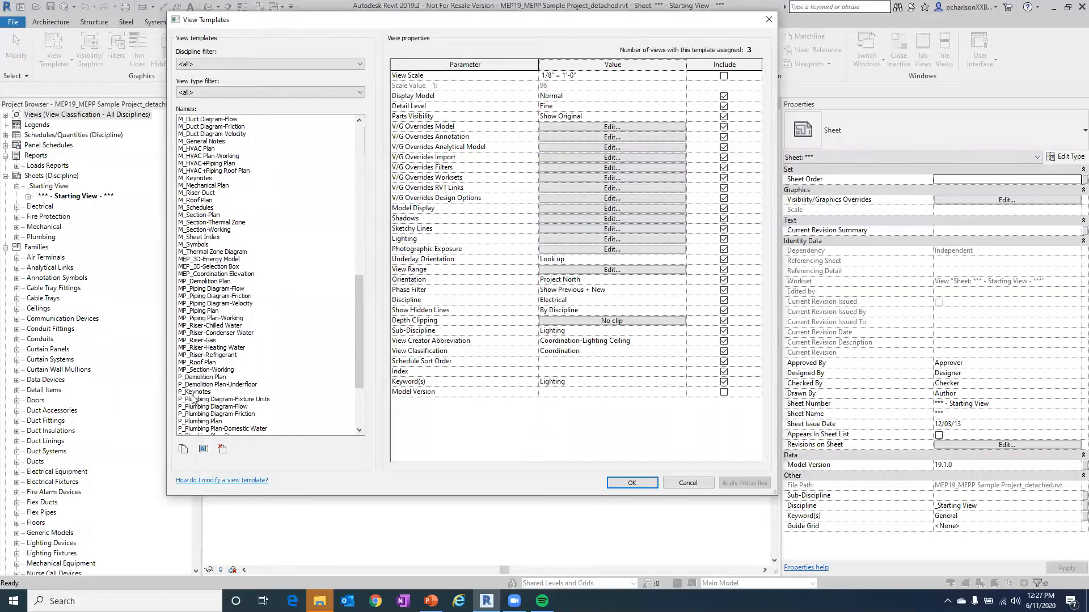
scroll(193, 399, "down", 5)
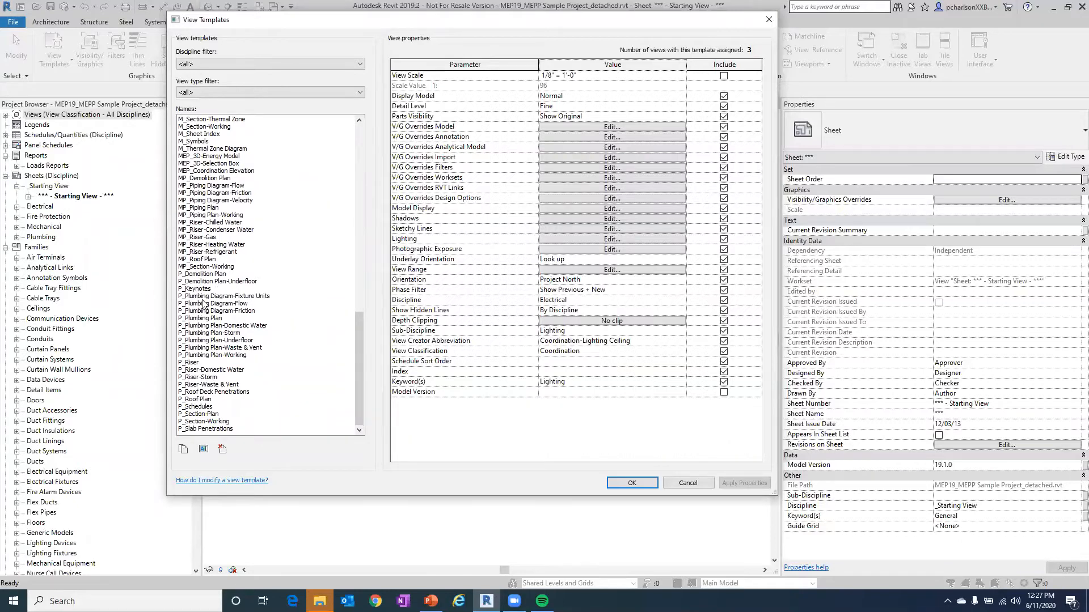
View the discipline options for filtering the view templates, keeping the filter on all disciplines
left_click(221, 63)
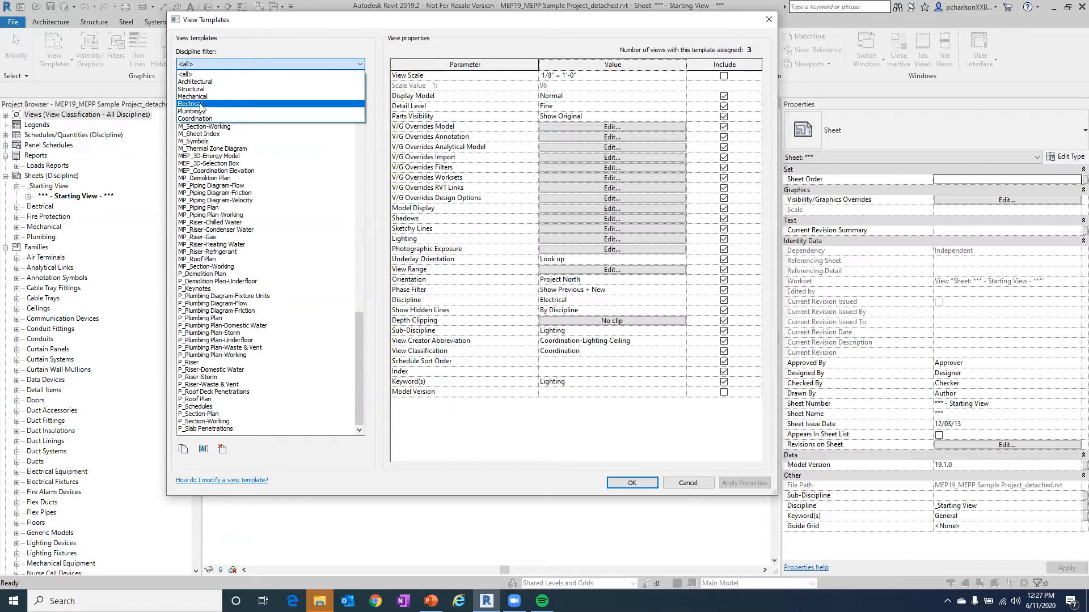
left_click(249, 61)
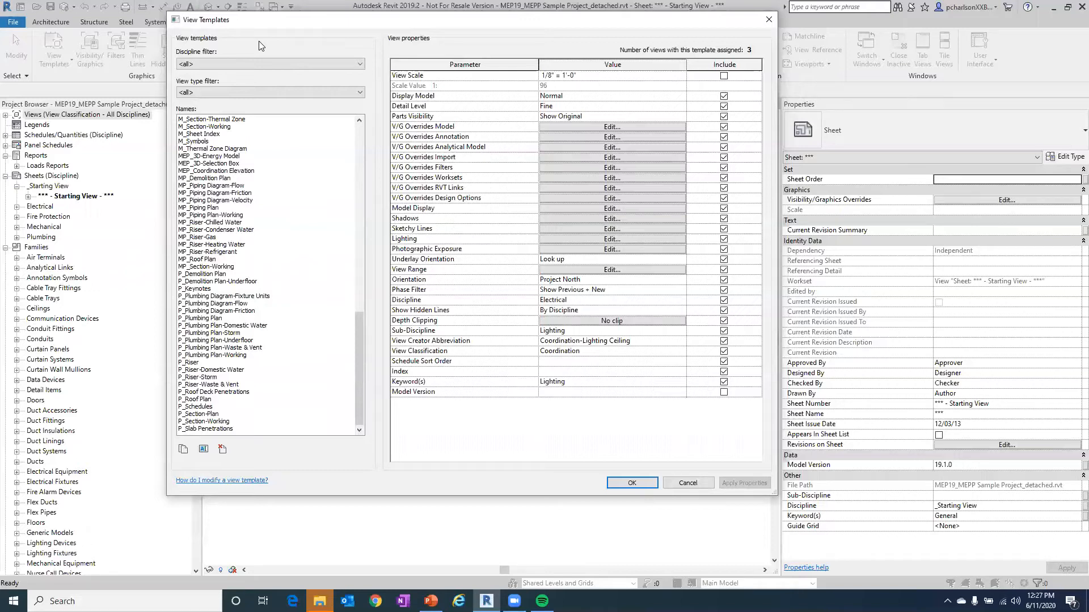
left_click(262, 66)
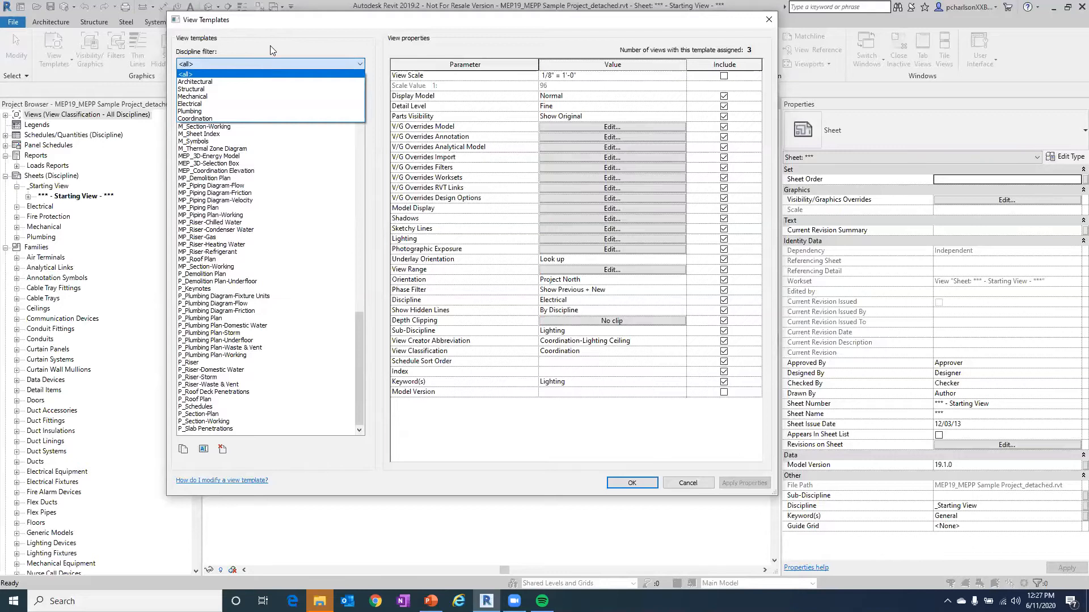
left_click(268, 52)
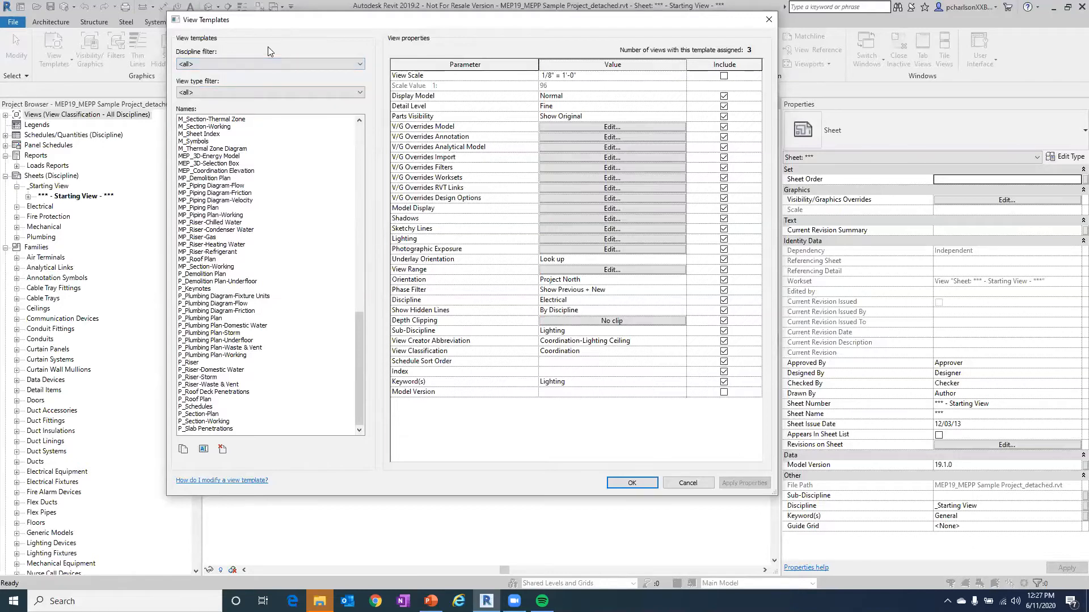
List the view templates for Ceiling Plans, Elevations/Sections/Detail Views, Floor/Structural/Area Plans and Schedules in turn, and leave the manager without changes
left_click(250, 92)
left_click(225, 123)
left_click(220, 93)
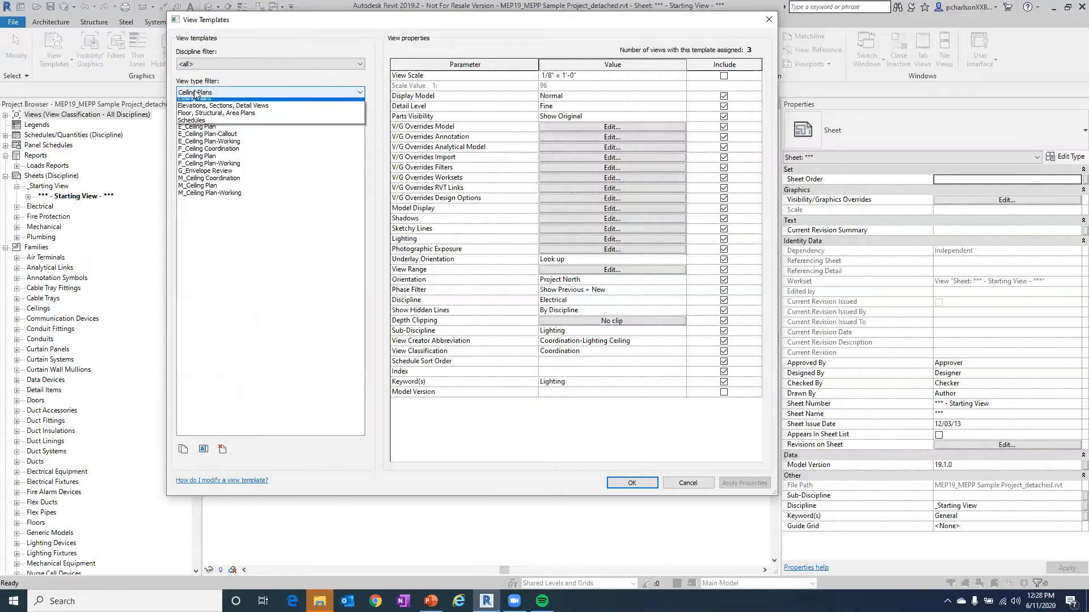
left_click(208, 124)
left_click(238, 92)
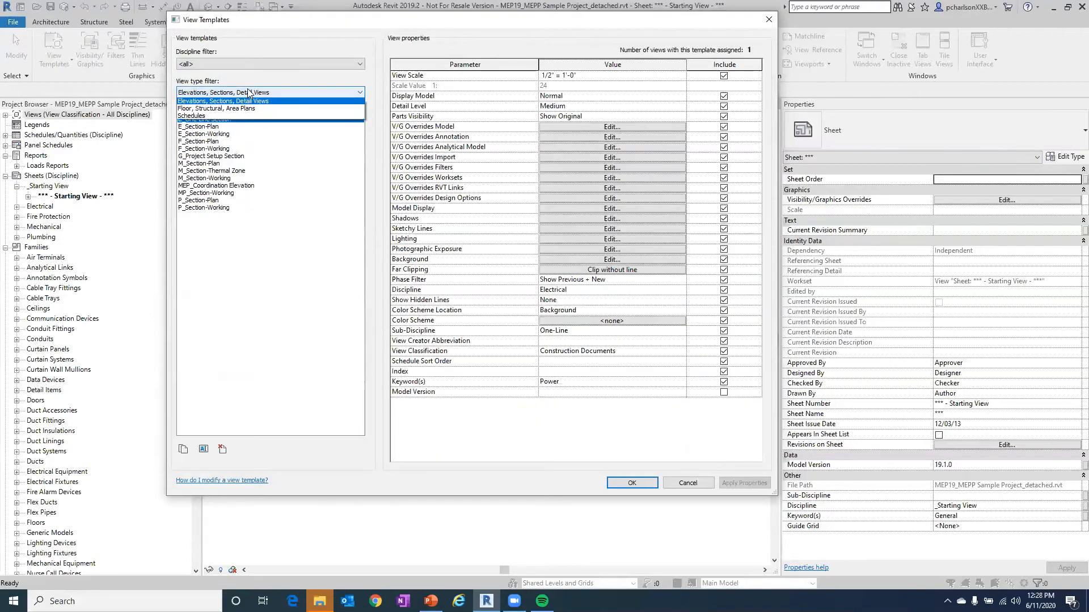
left_click(223, 133)
left_click(251, 93)
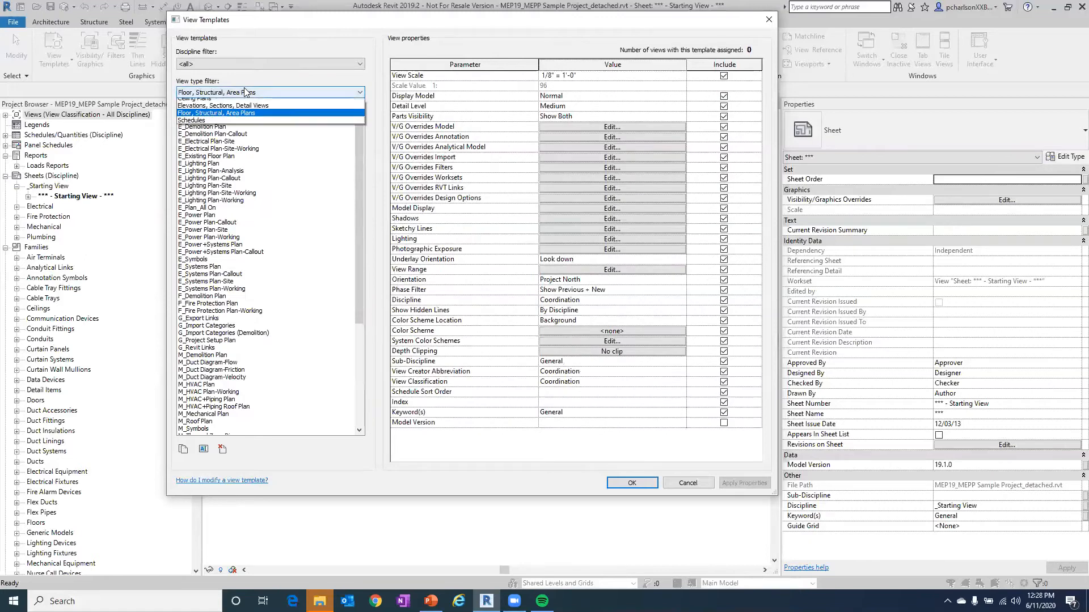
left_click(196, 139)
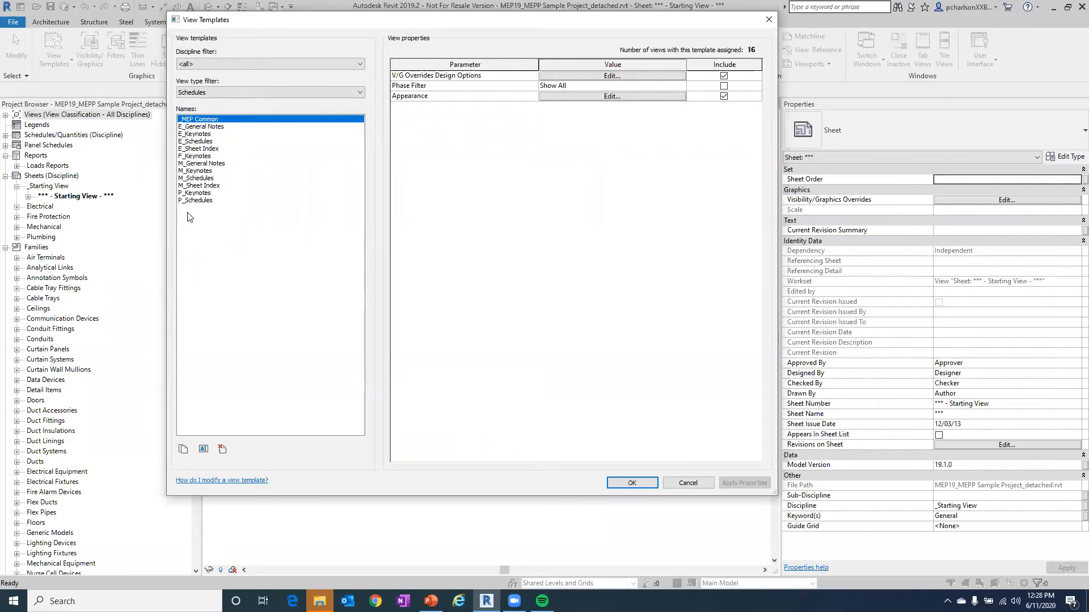
left_click(704, 485)
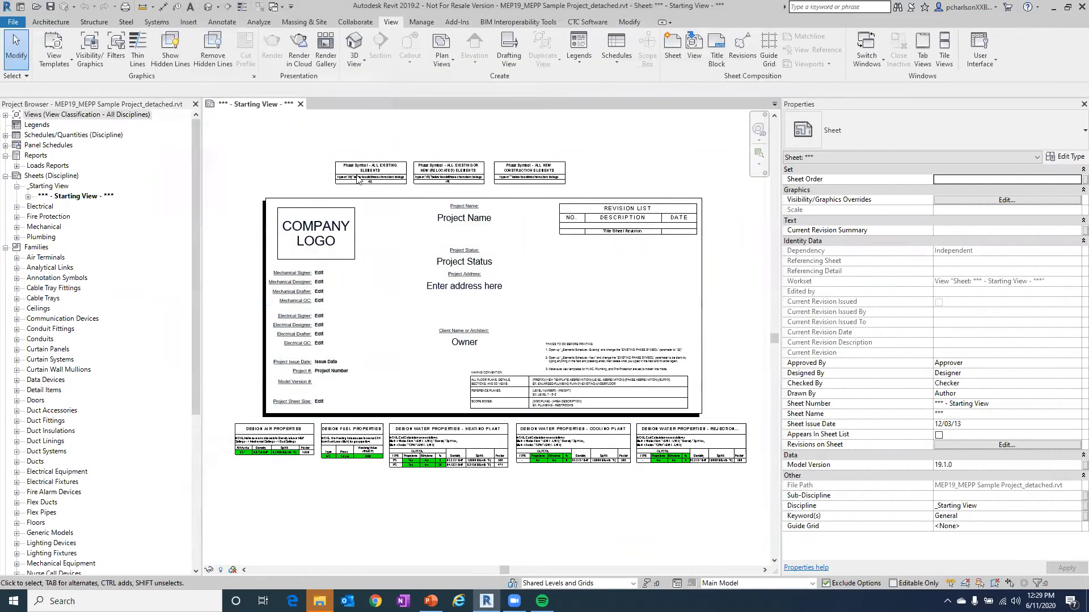
Expand the project's views by classification to examine the Working, Construction Documents, Coordination and Project Setup groups, leaving the last two collapsed
left_click(5, 115)
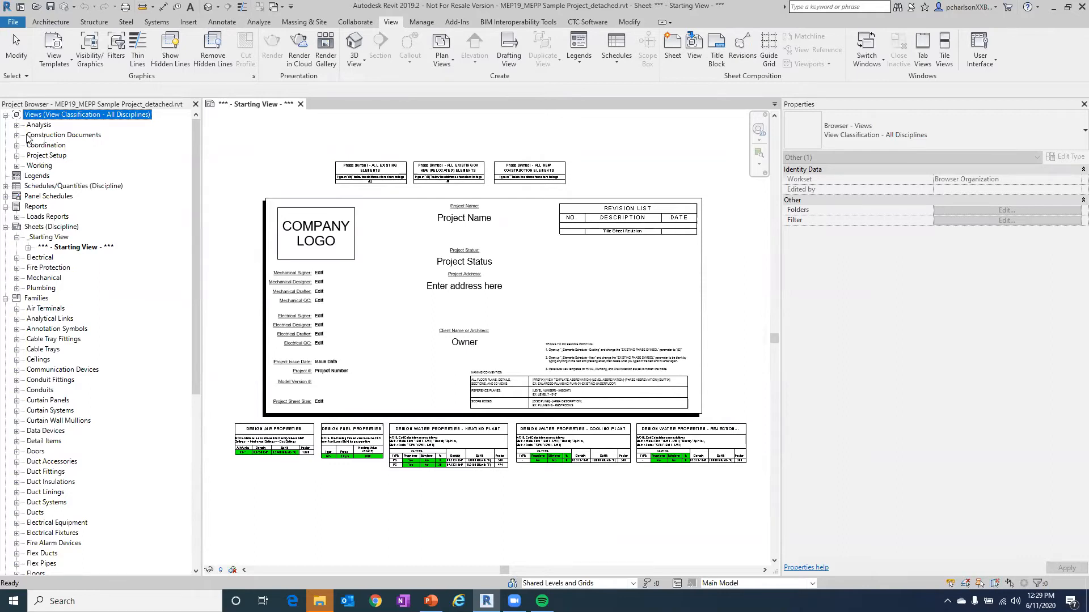
left_click(17, 166)
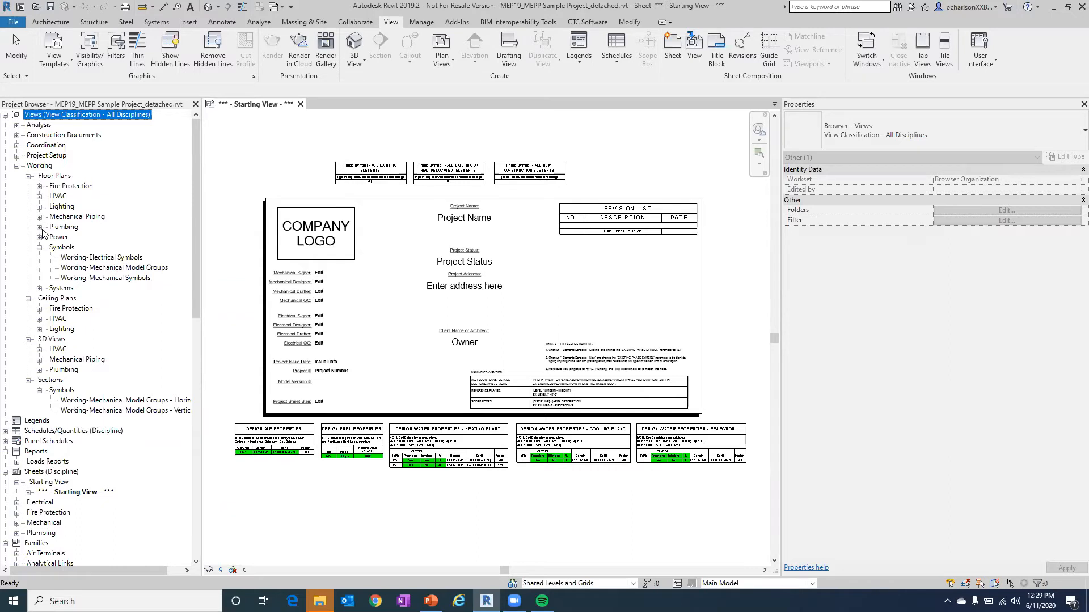
left_click(17, 135)
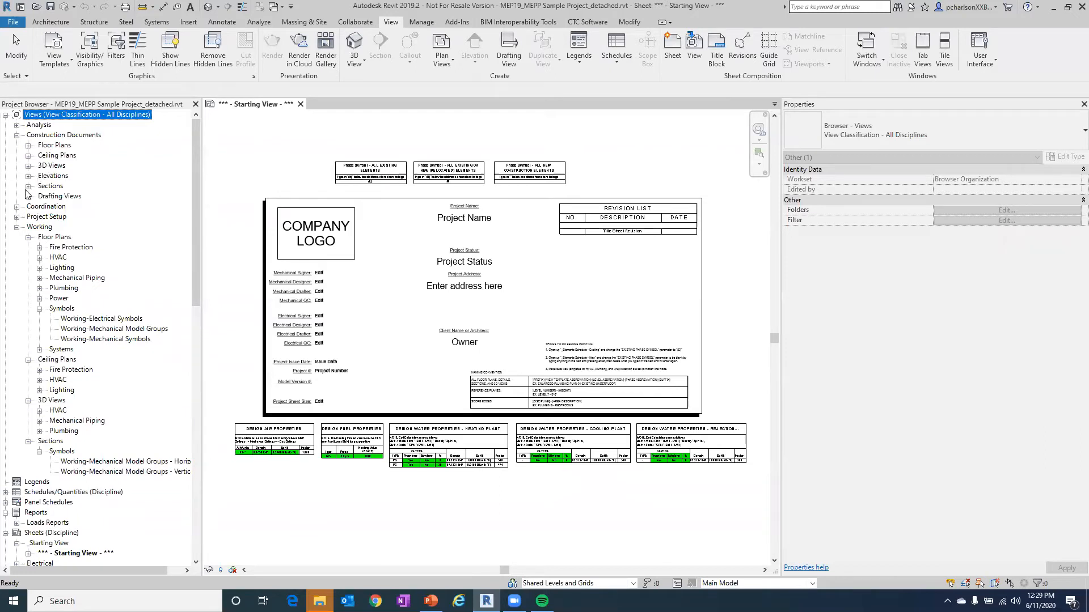
left_click(17, 207)
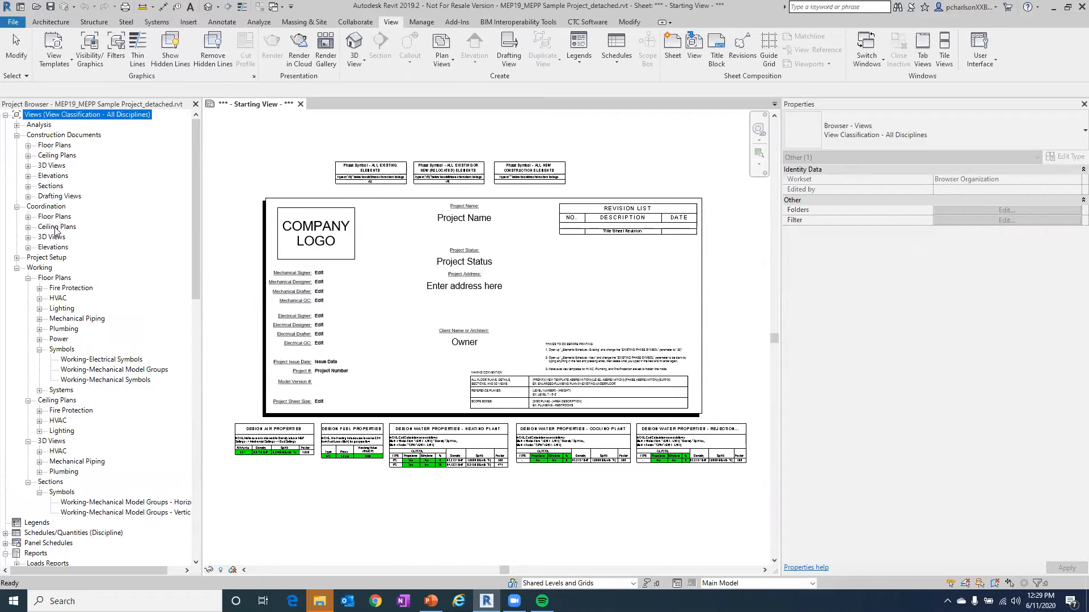
left_click(17, 207)
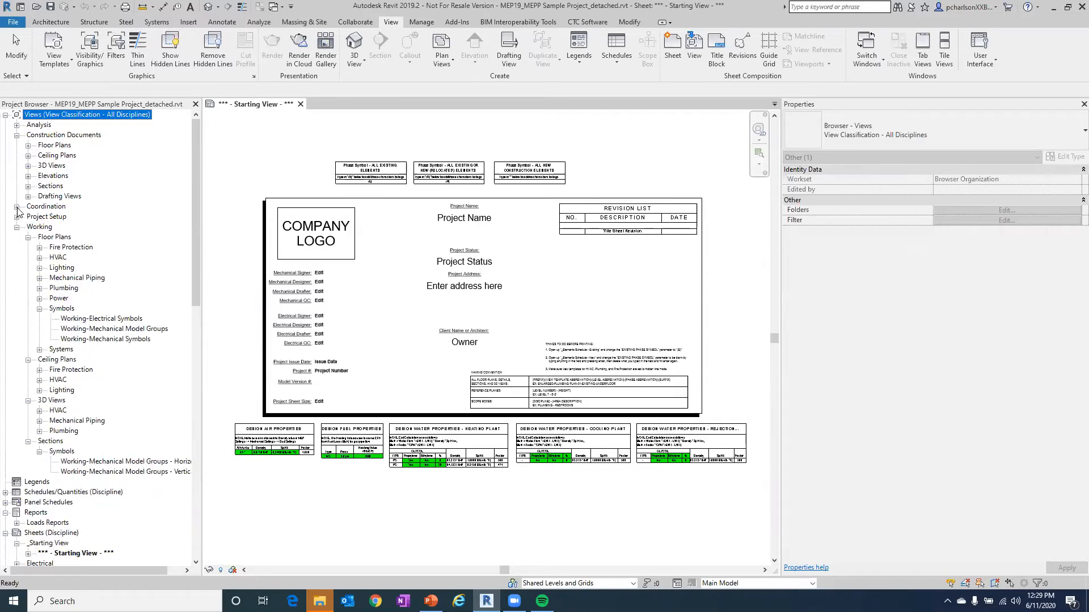
left_click(17, 216)
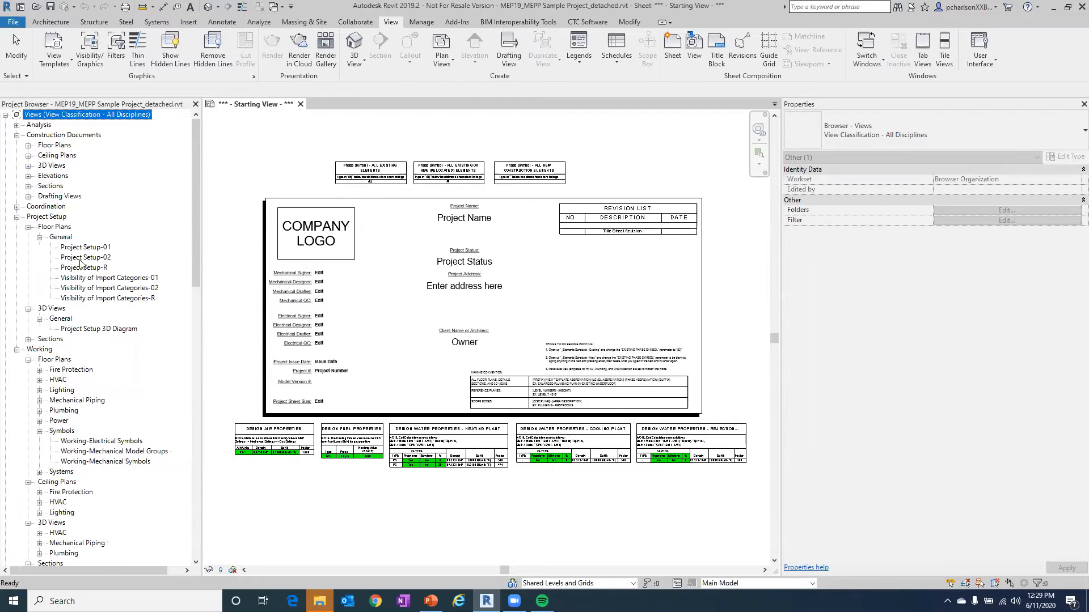
left_click(17, 216)
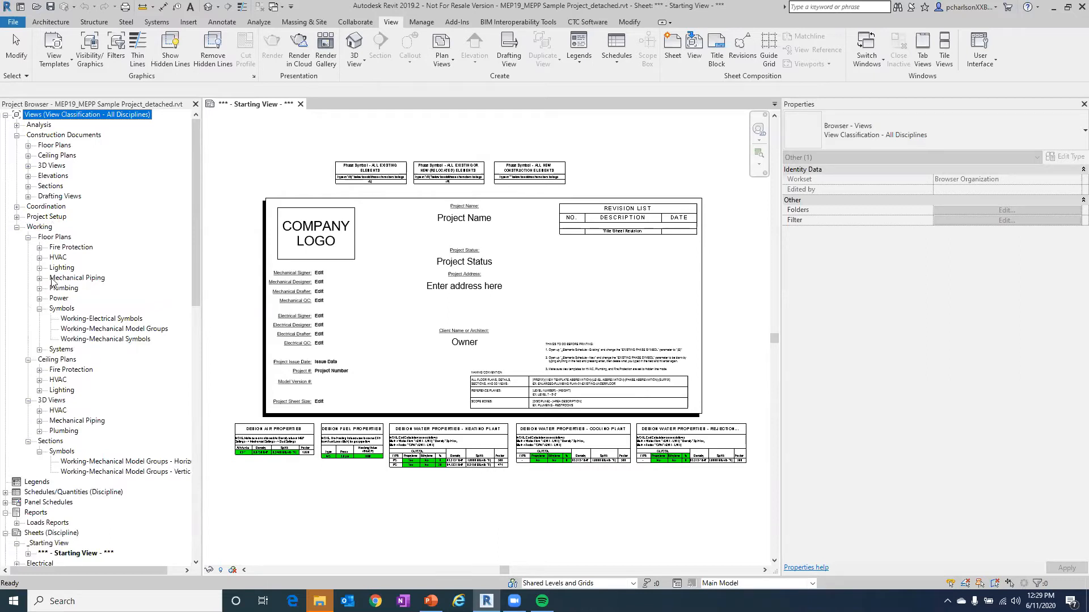
Open the Working-HVAC Plan-01 floor plan from the Working views and show the ductwork area up close
left_click(39, 258)
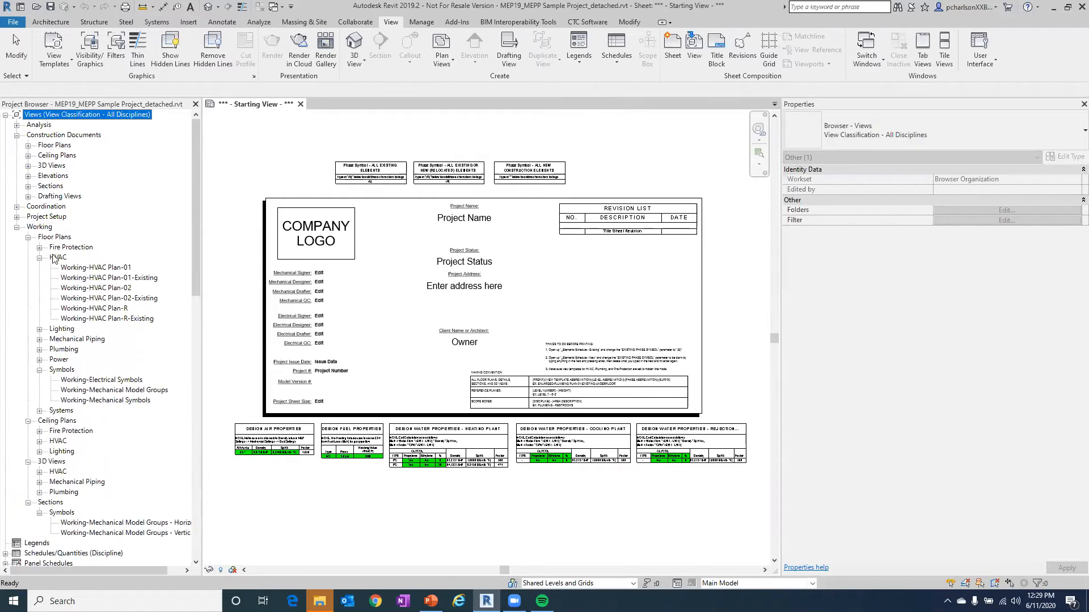
double_click(96, 268)
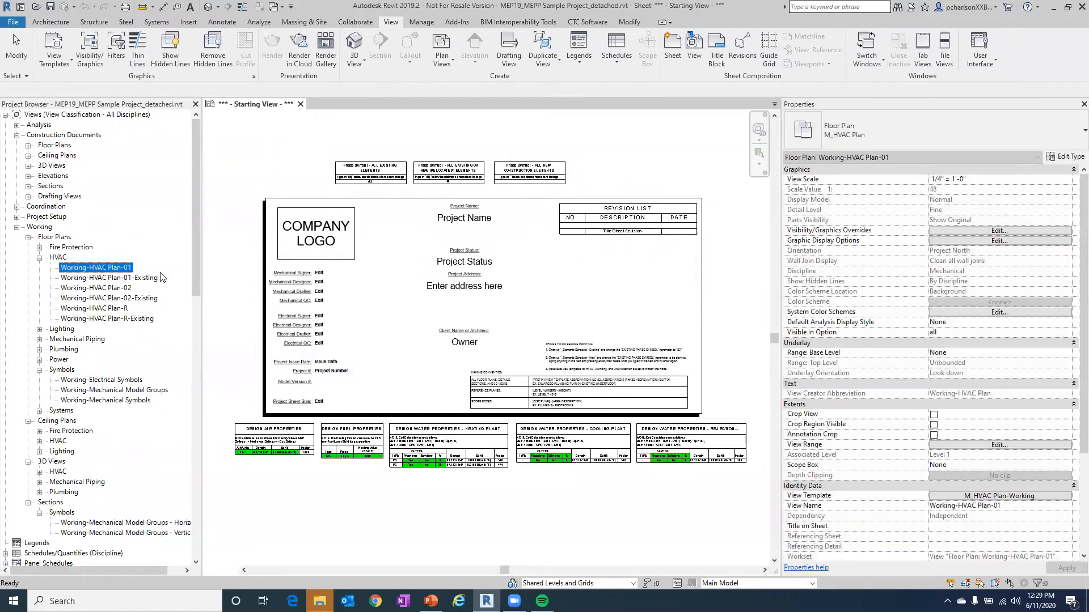
scroll(332, 129, "up", 5)
middle_click_drag(560, 240, 536, 266)
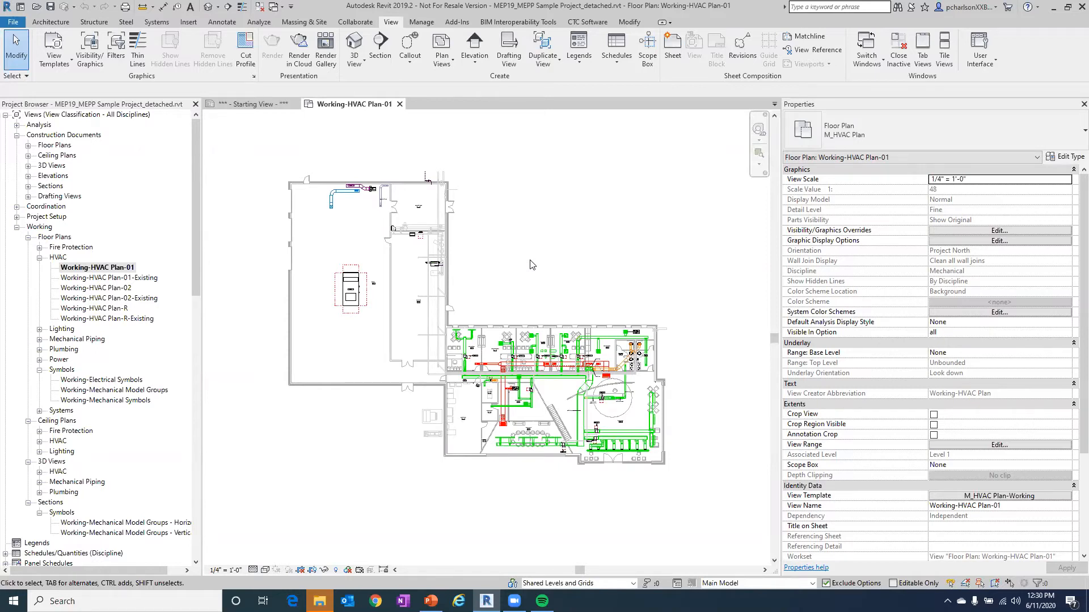
scroll(686, 470, "up", 2)
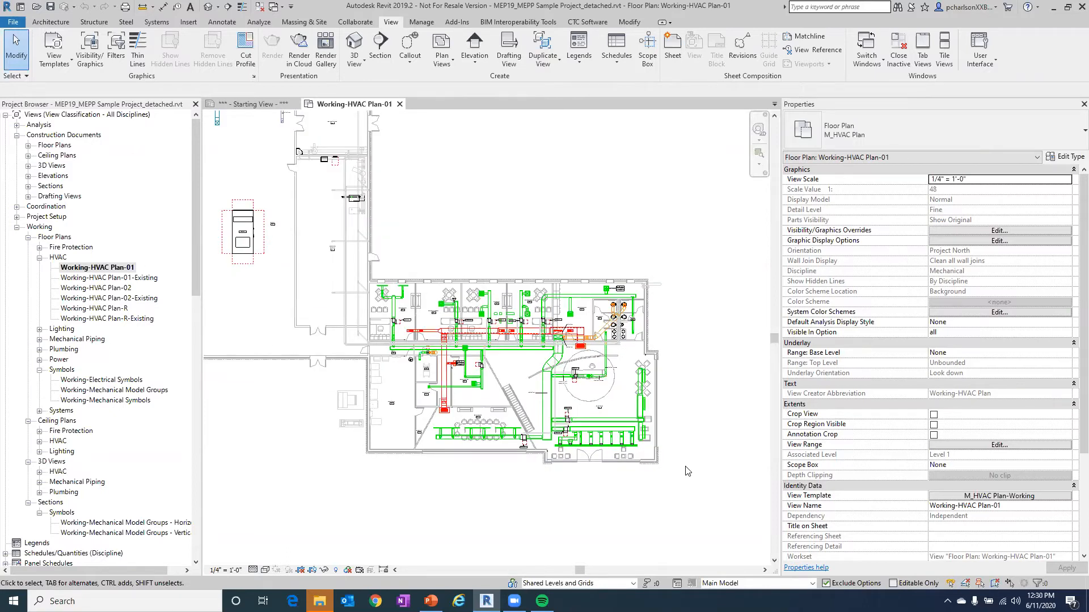
scroll(676, 490, "up", 1)
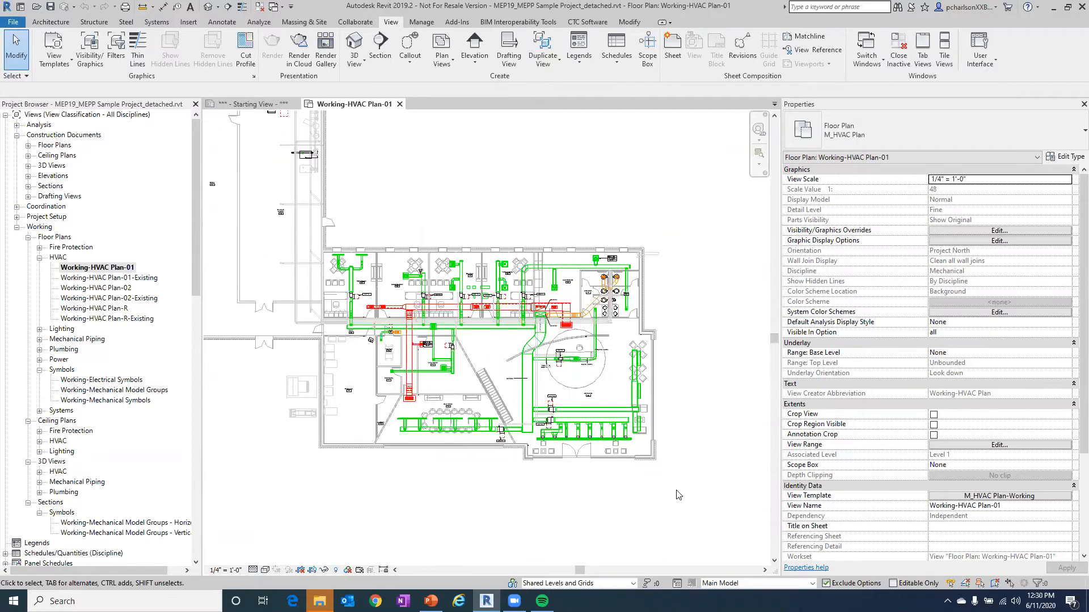
Open the M_HVAC Plan-Working template assigned to the plan and review its model, annotation, analytical and imported category overrides
scroll(676, 490, "up", 1)
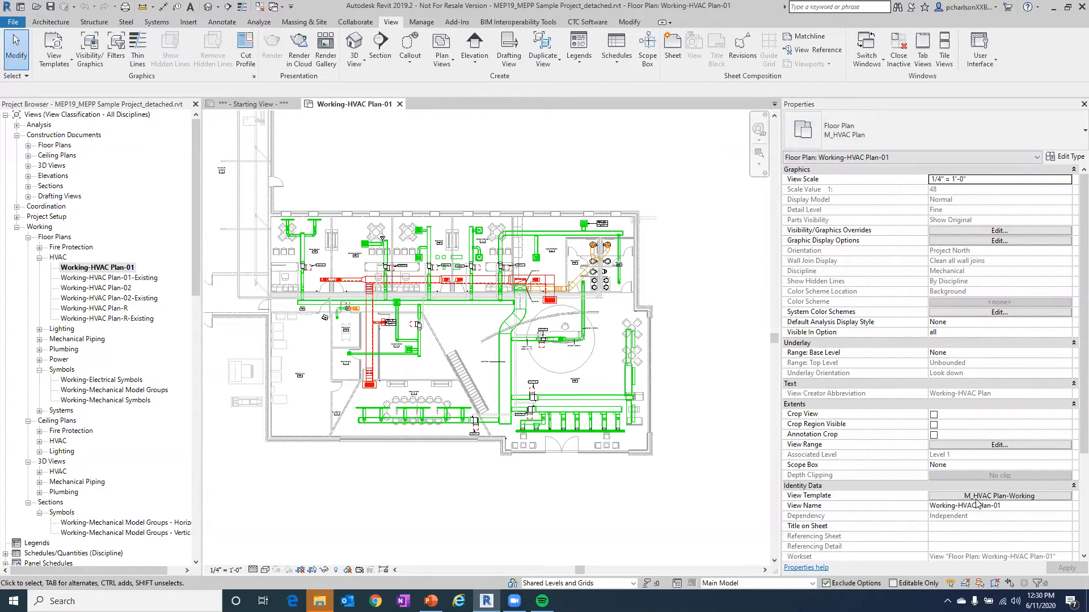
left_click(1013, 497)
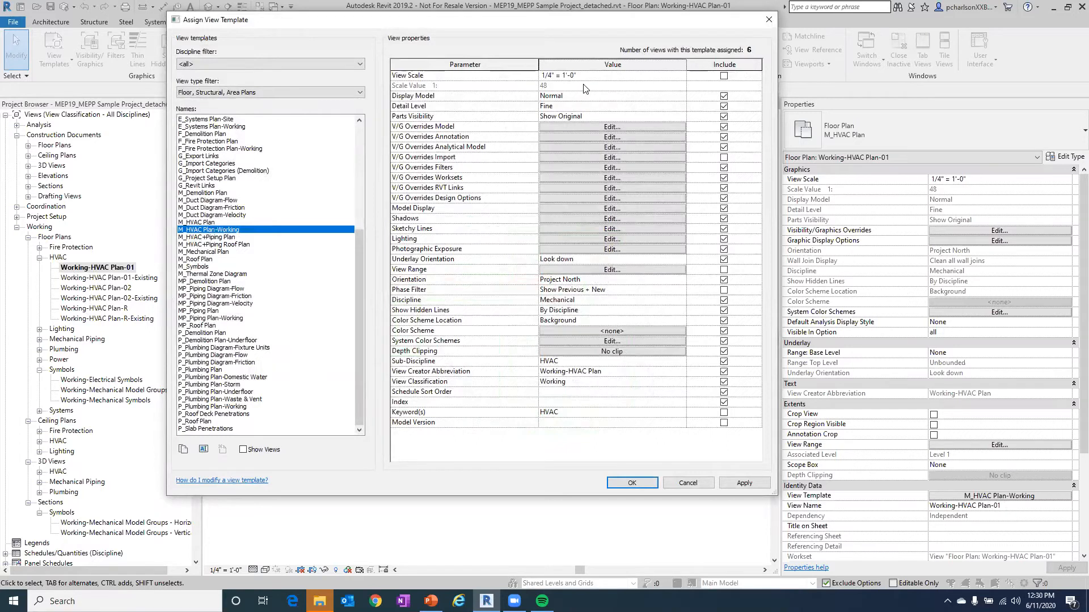
left_click(583, 127)
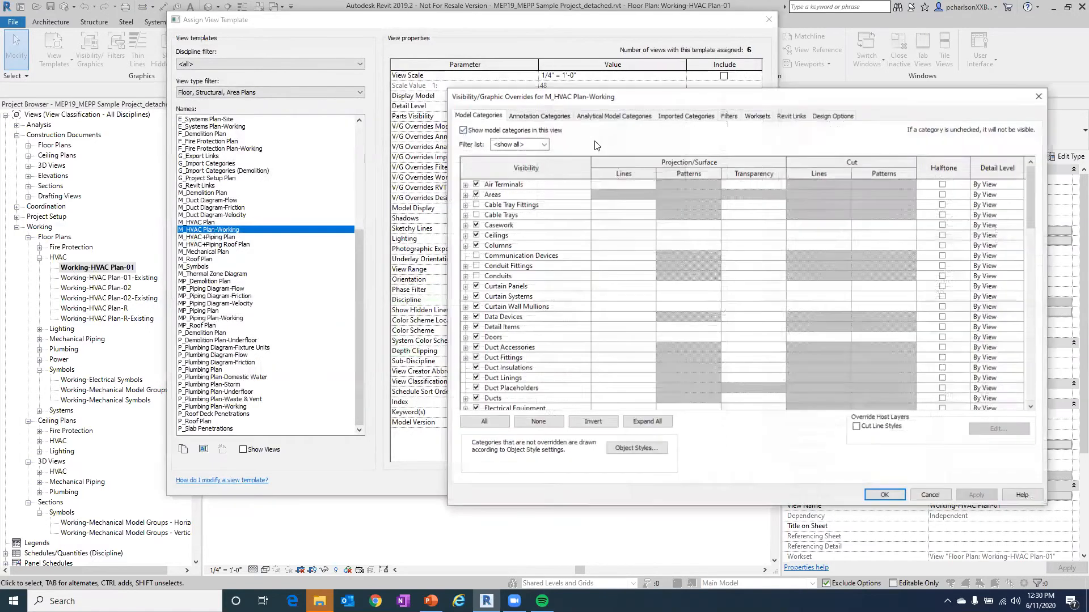
left_click_drag(620, 104, 476, 56)
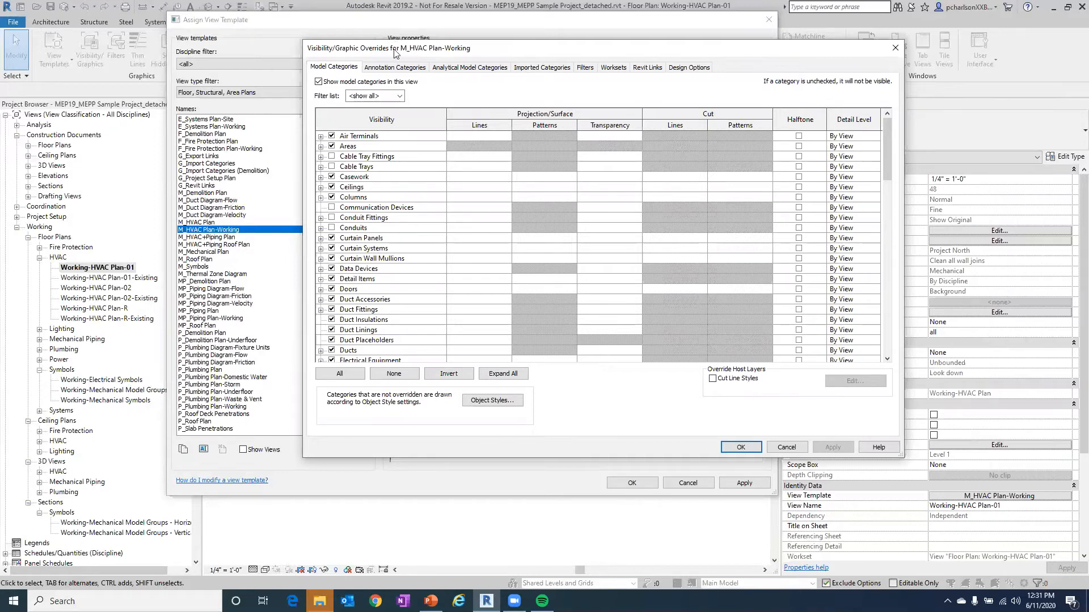
left_click(396, 67)
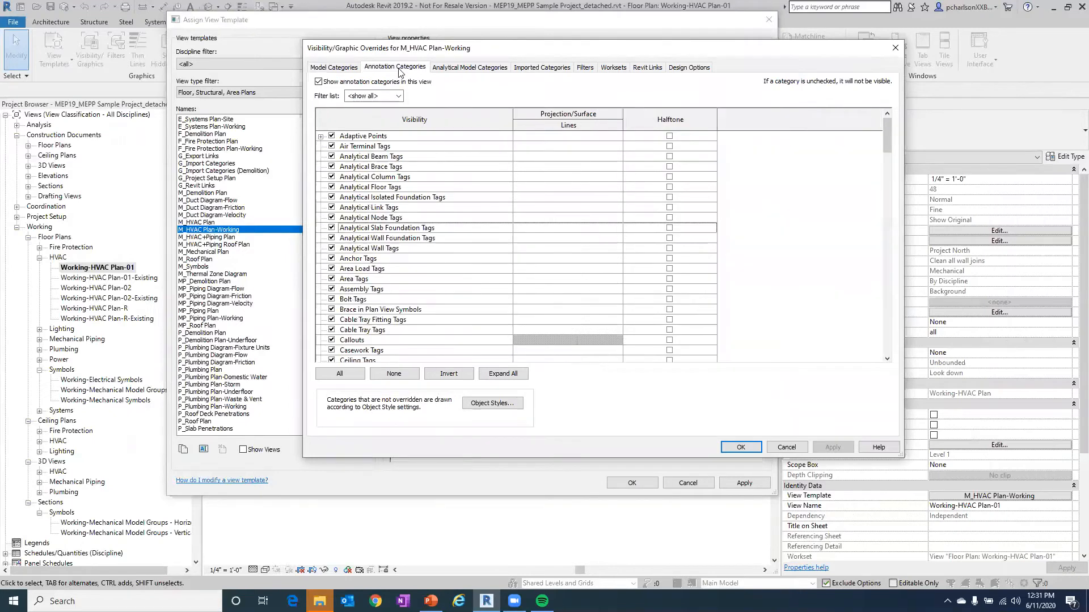
left_click(470, 68)
left_click(557, 74)
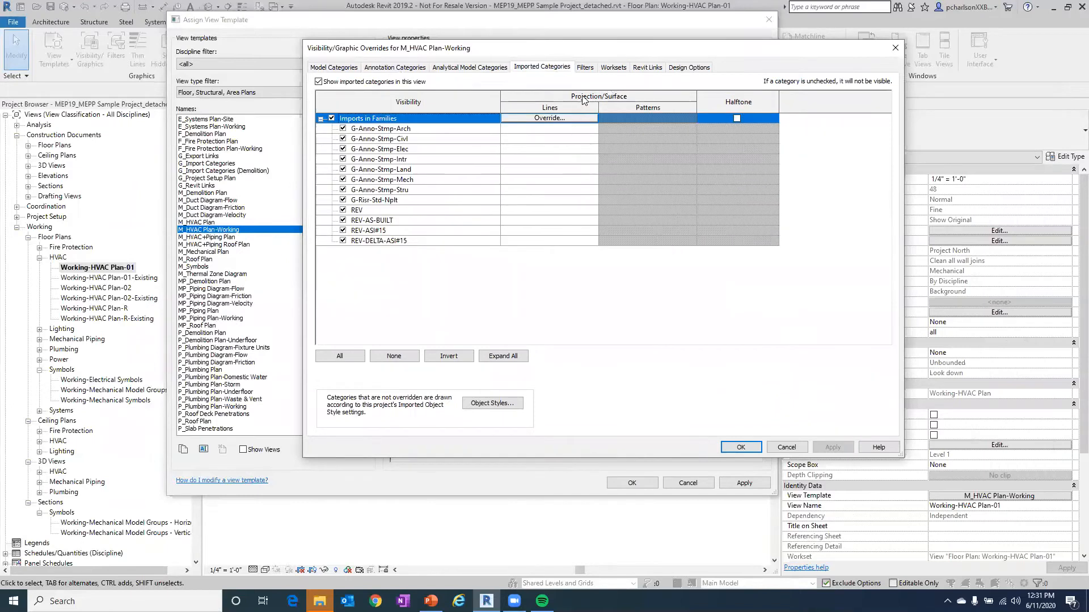
Review the full list of filters in the template's visibility/graphic overrides, from the workset filter through the pipe and duct system filters
left_click(586, 67)
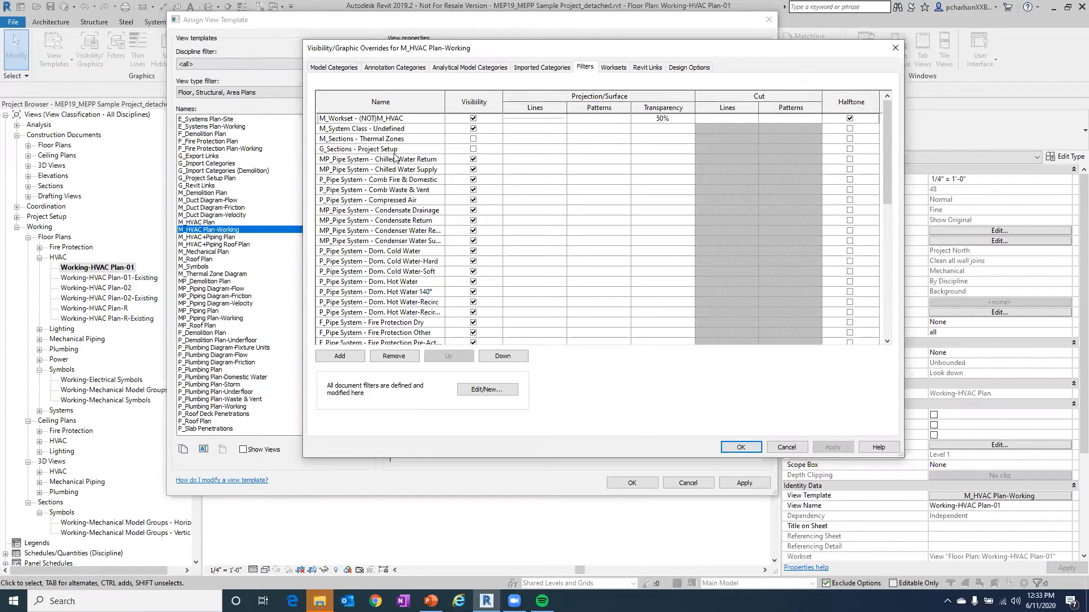
scroll(396, 159, "down", 7)
scroll(396, 158, "down", 3)
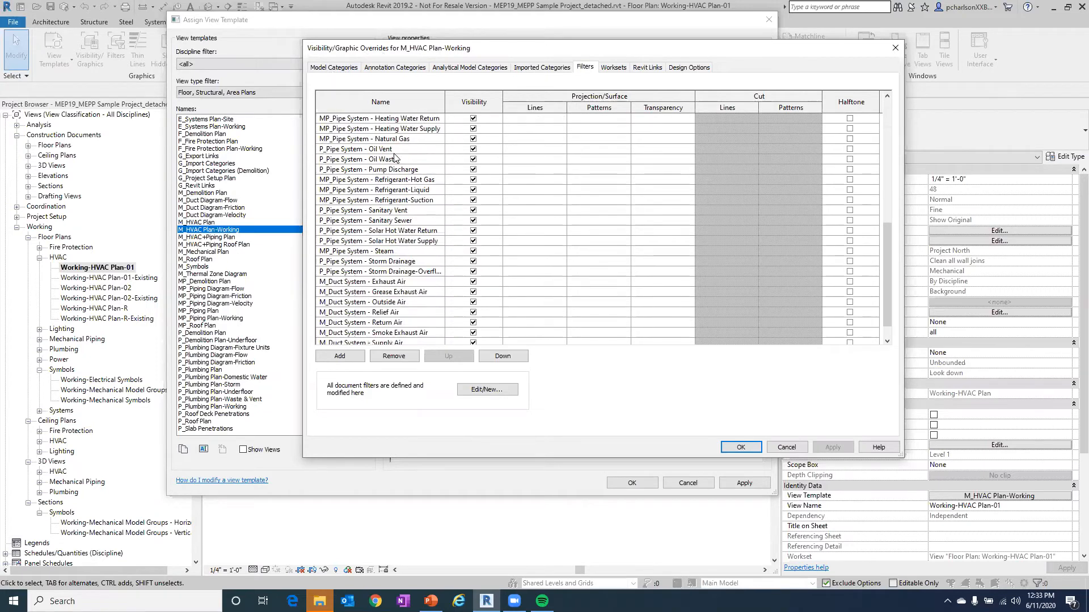
scroll(400, 149, "up", 3)
scroll(400, 149, "up", 7)
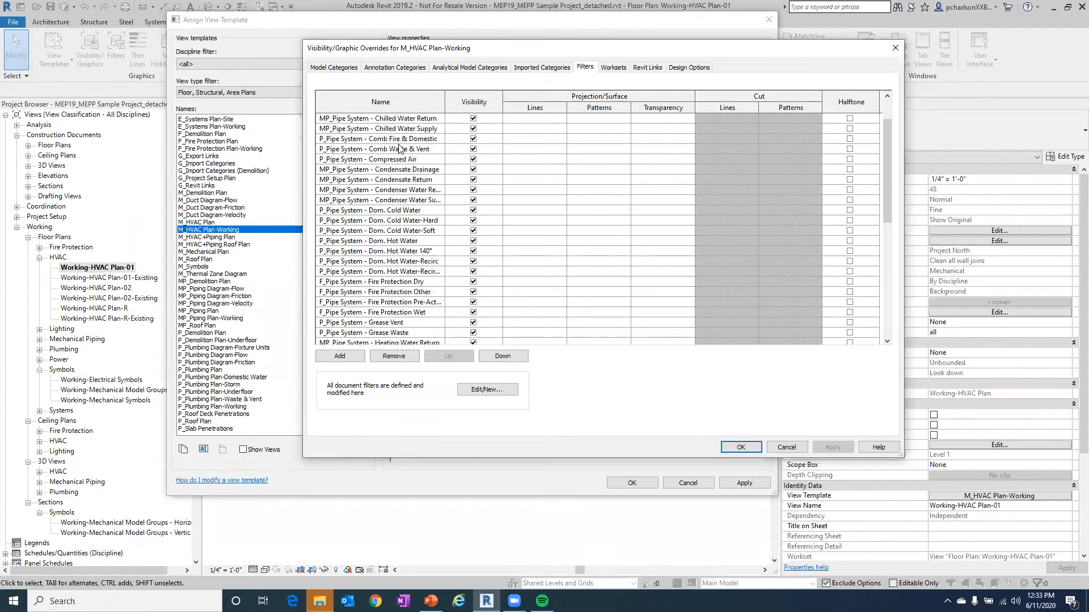
Examine the rule and included categories of the M_Workset - (NOT)M_HVAC filter and the project's rule-based filters, without changing them
left_click(366, 121)
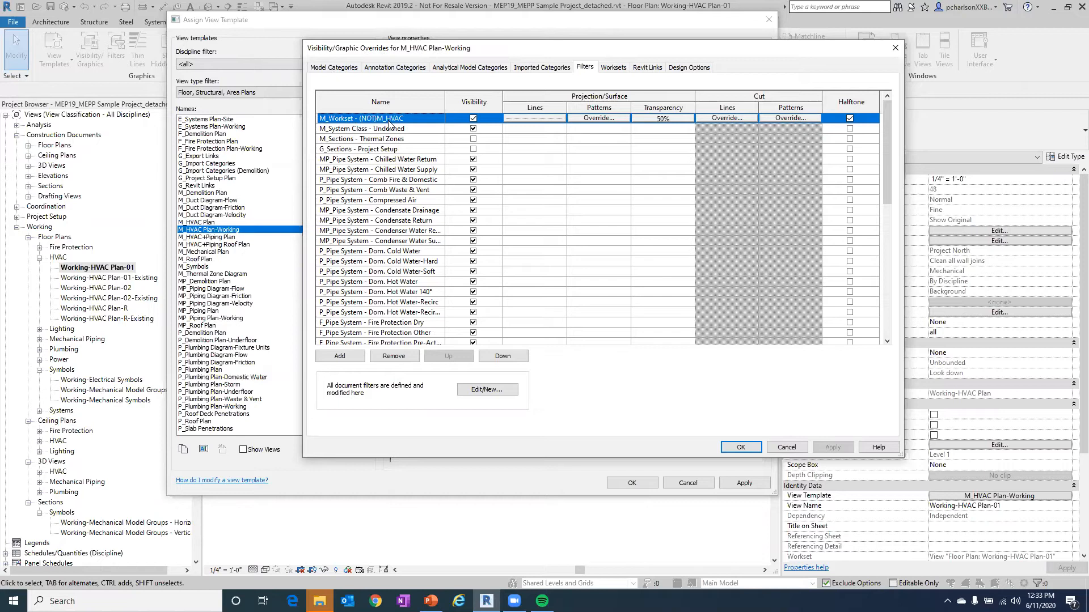
left_click(487, 389)
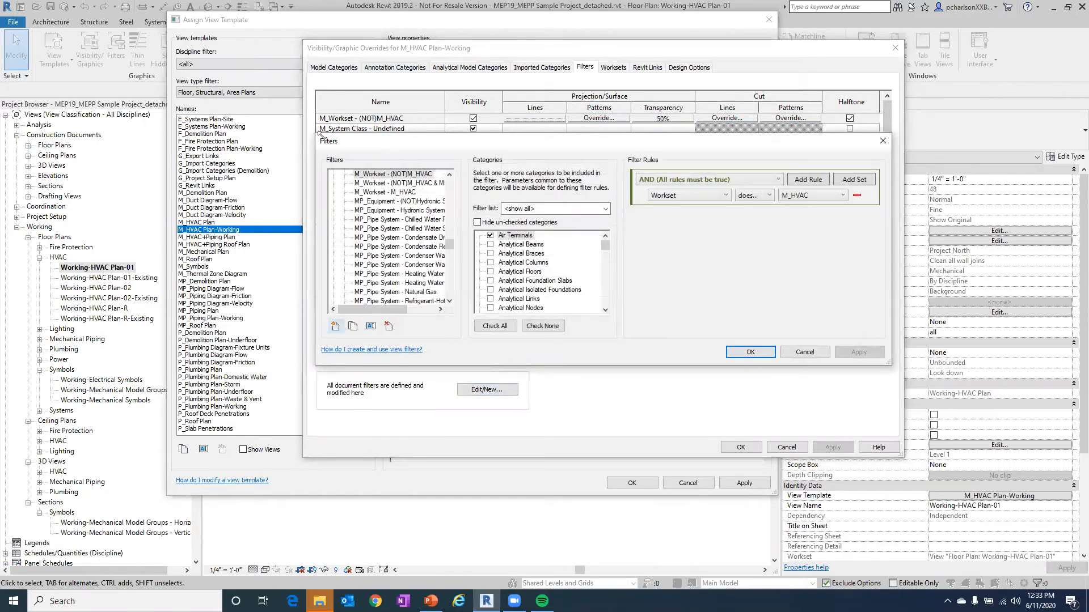
left_click_drag(315, 132, 192, 32)
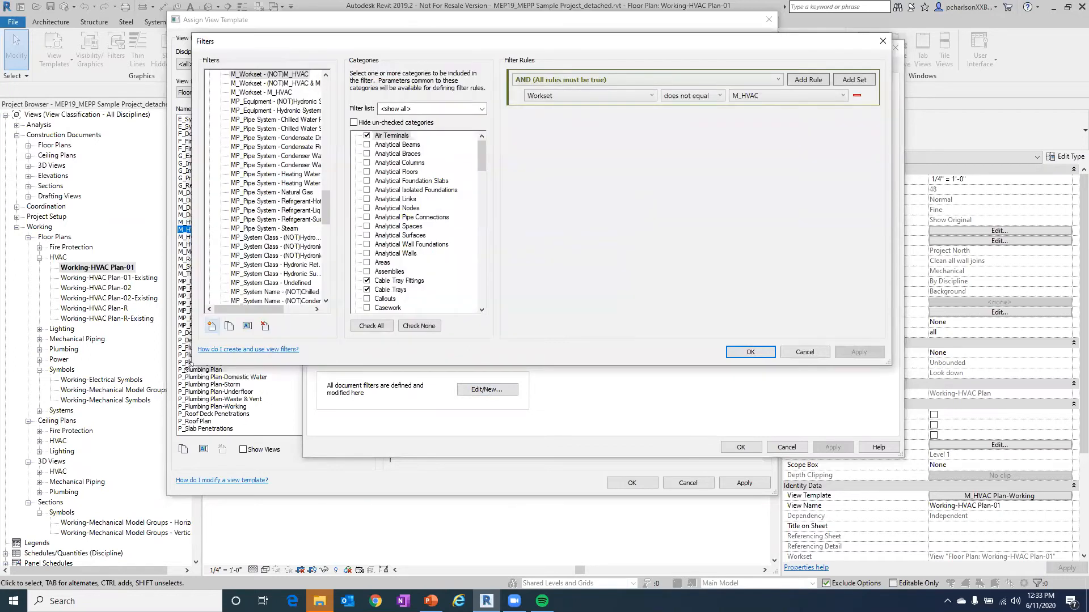
left_click_drag(191, 364, 140, 526)
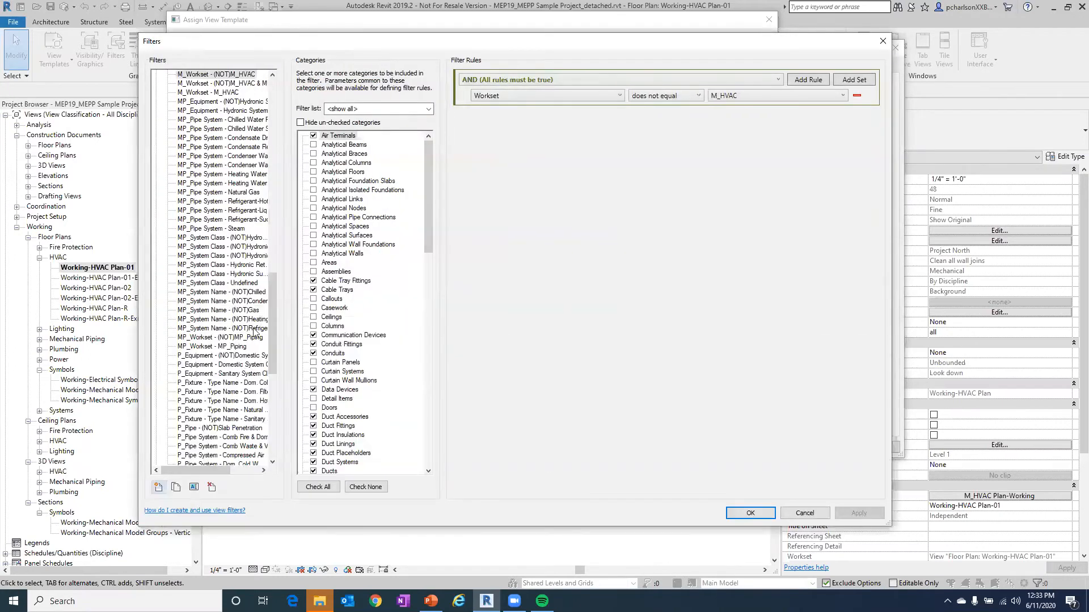
left_click_drag(273, 329, 287, 88)
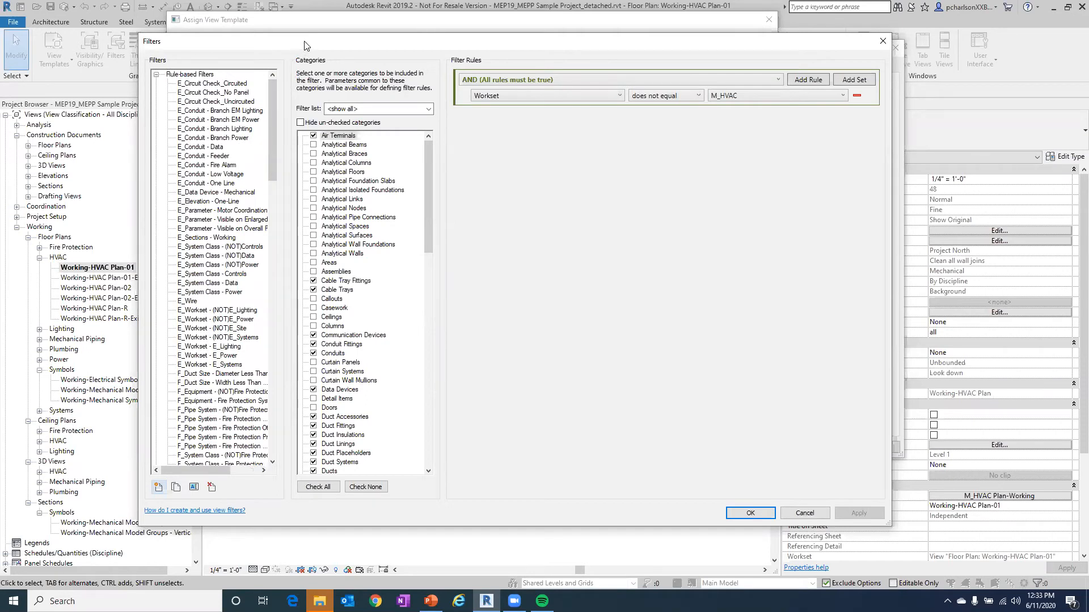
left_click_drag(304, 45, 458, 39)
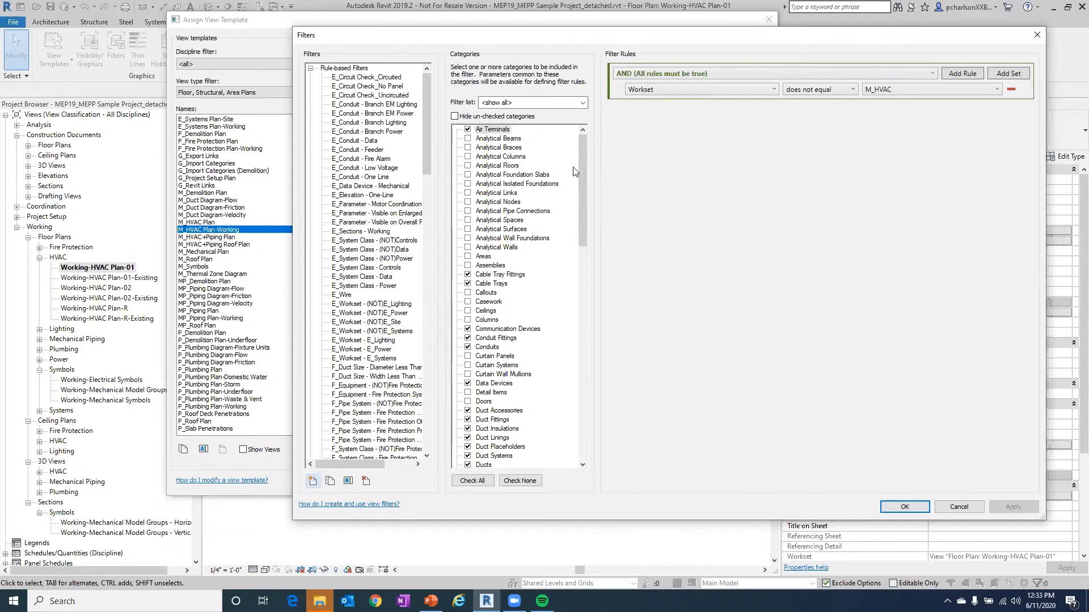
left_click_drag(580, 156, 569, 274)
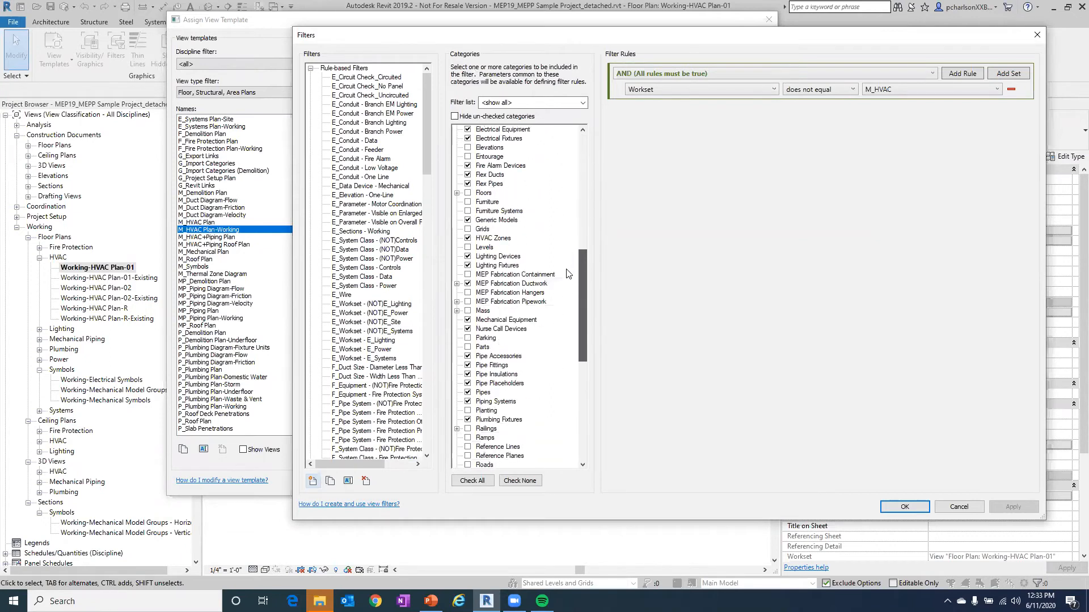
scroll(569, 274, "down", 3)
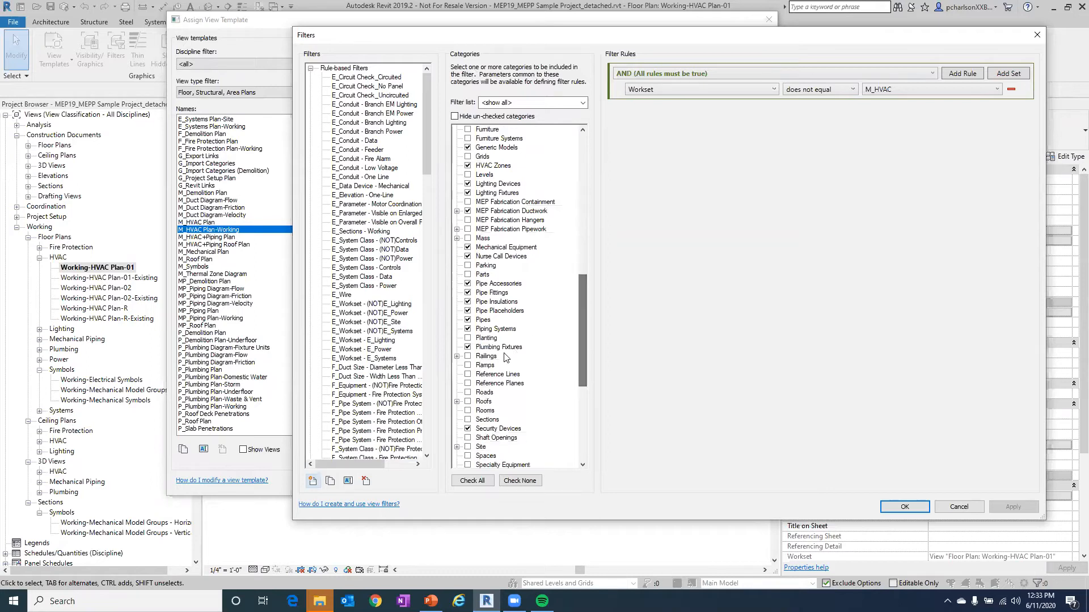
left_click_drag(580, 314, 595, 152)
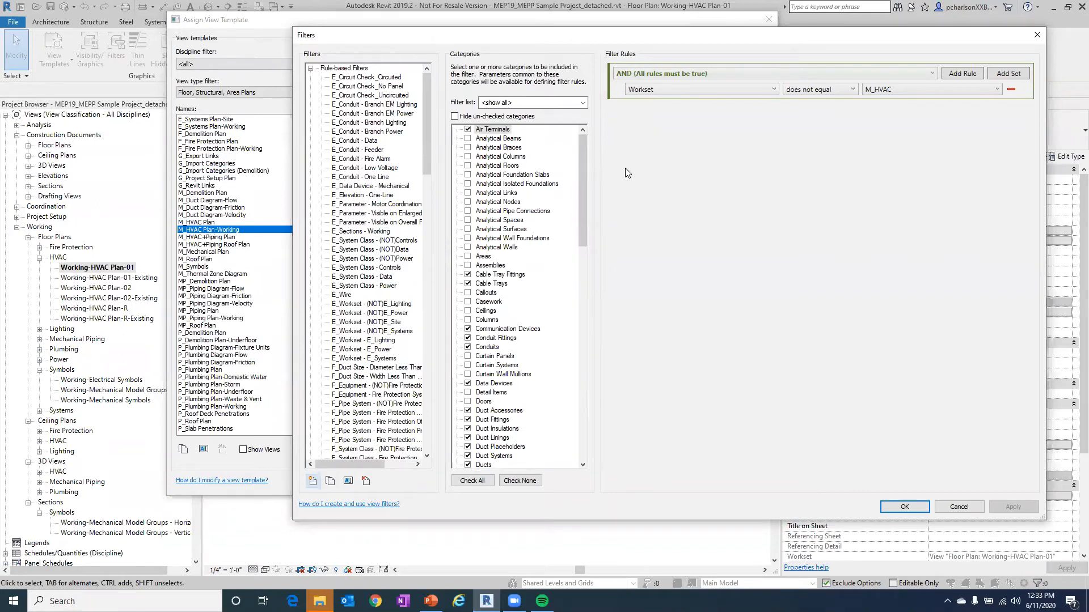
left_click(905, 507)
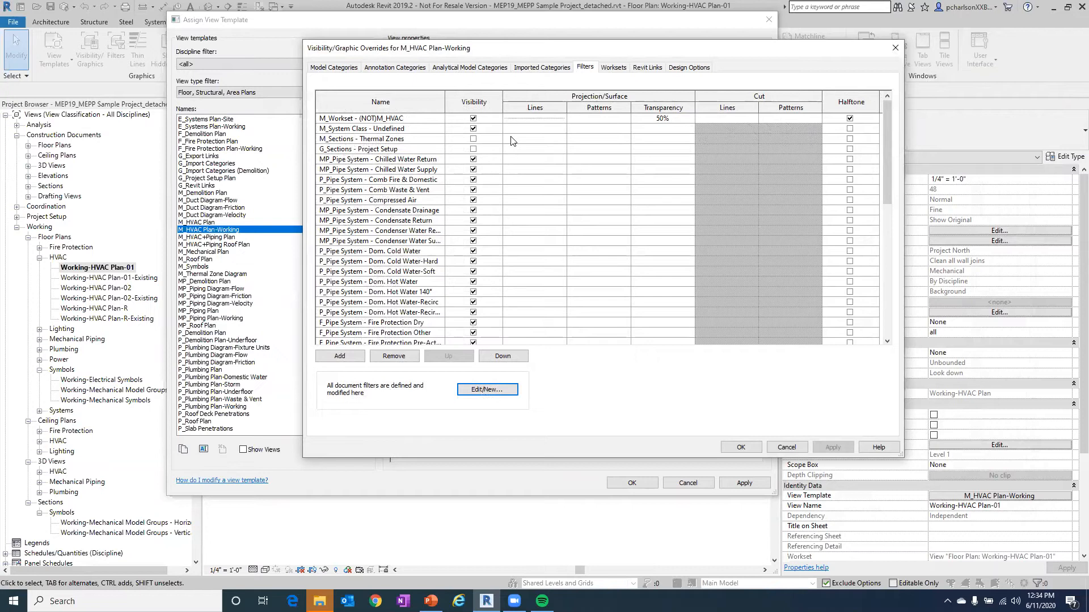
Review the workset and Revit link overrides, and check the annotation category display options for the linked A19_Widget Engineering Office Building.rvt
left_click(612, 67)
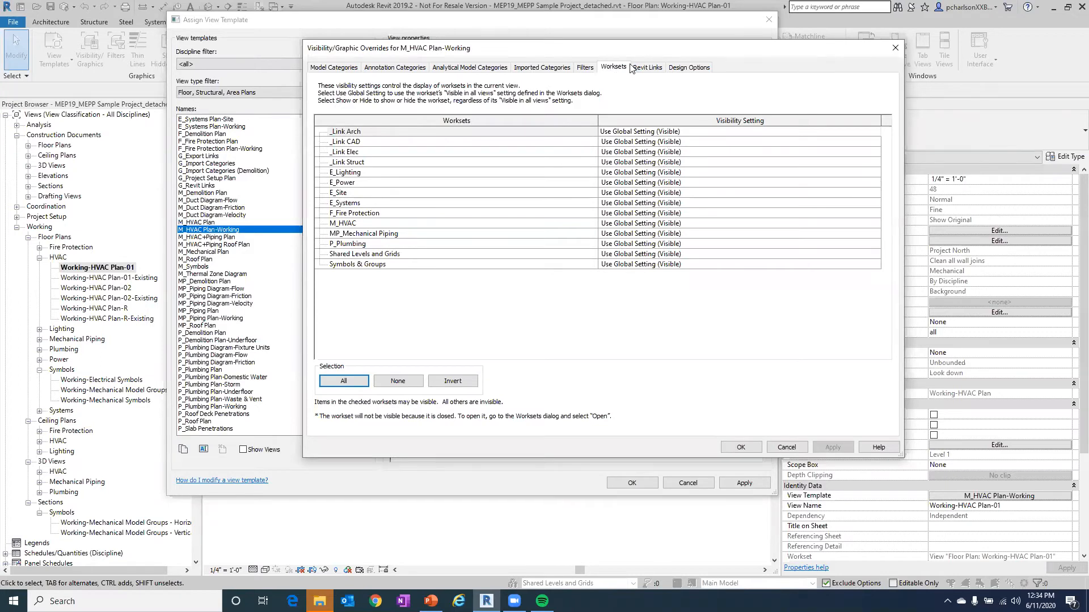
left_click(647, 67)
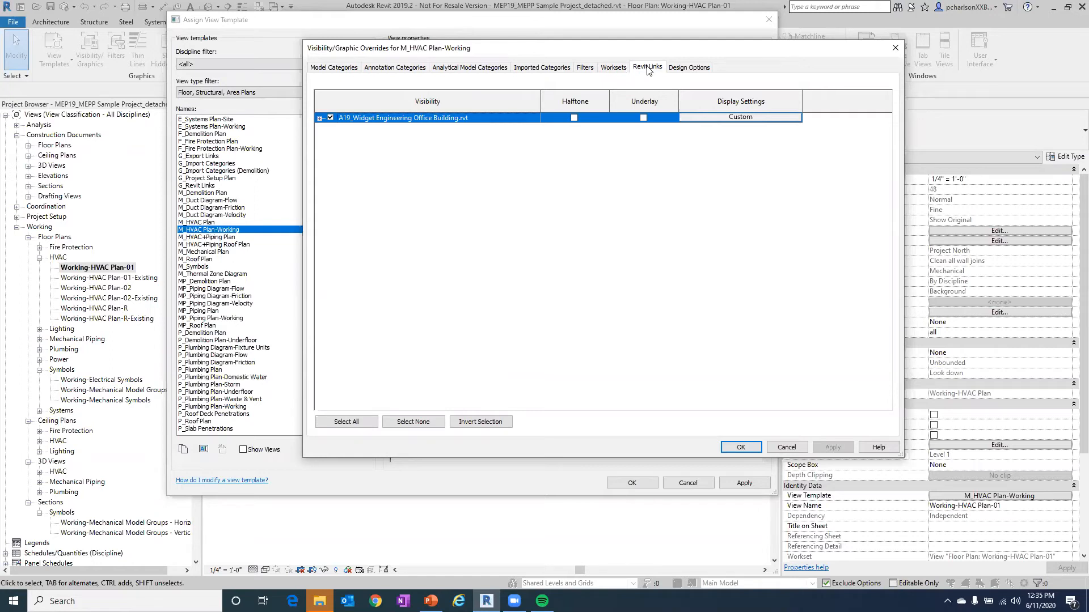
left_click(733, 118)
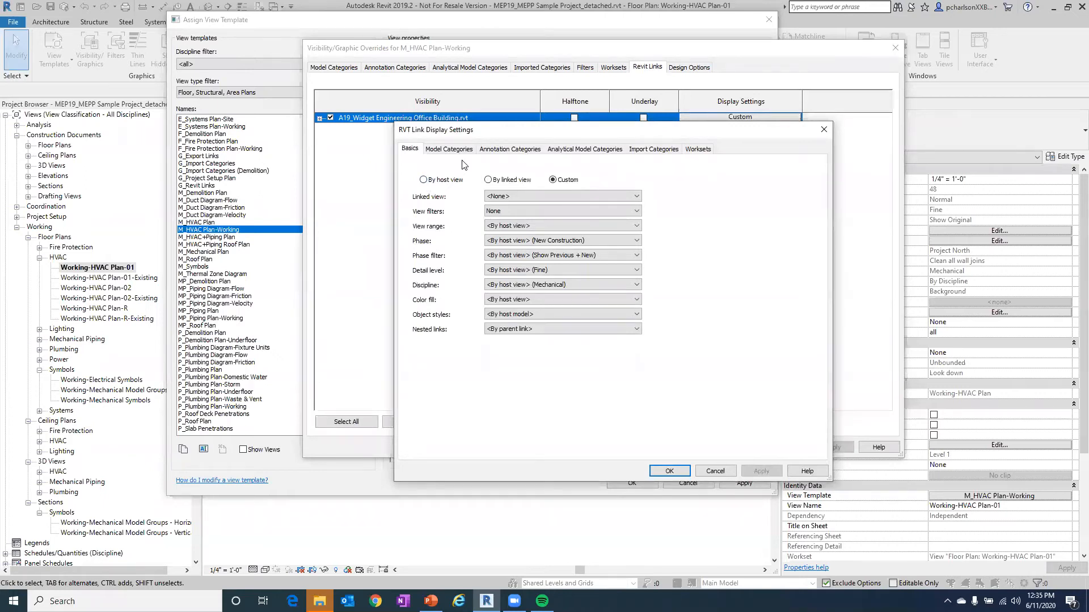
left_click(490, 150)
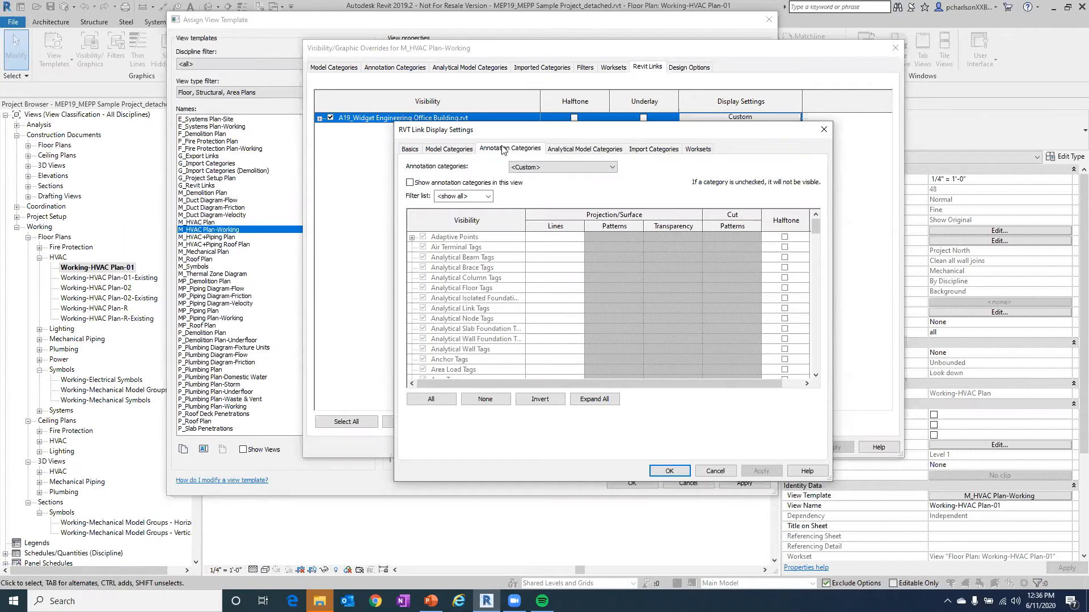
left_click(553, 167)
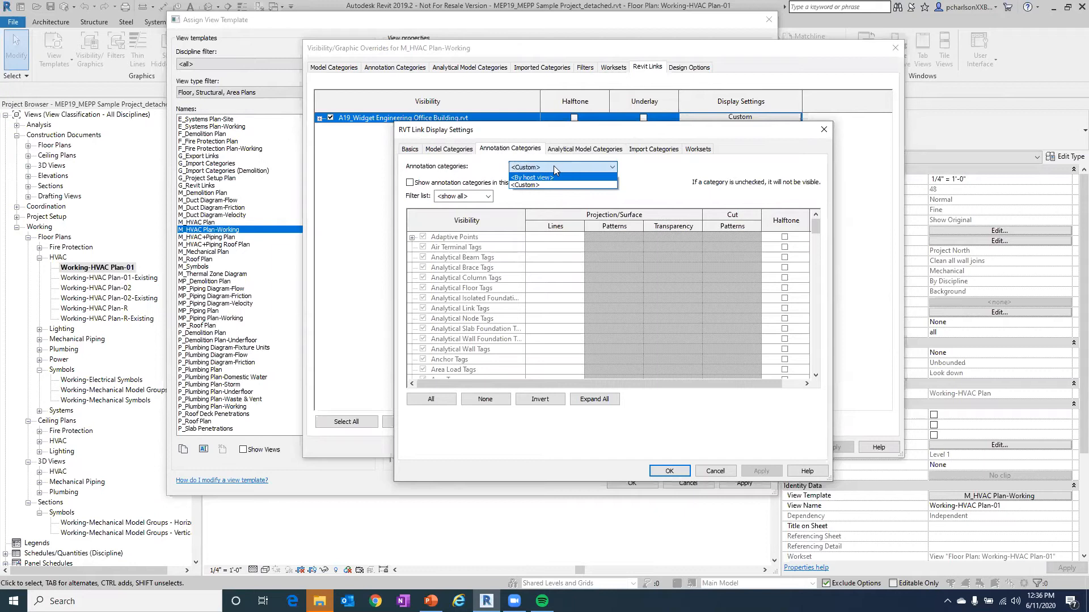
left_click(553, 165)
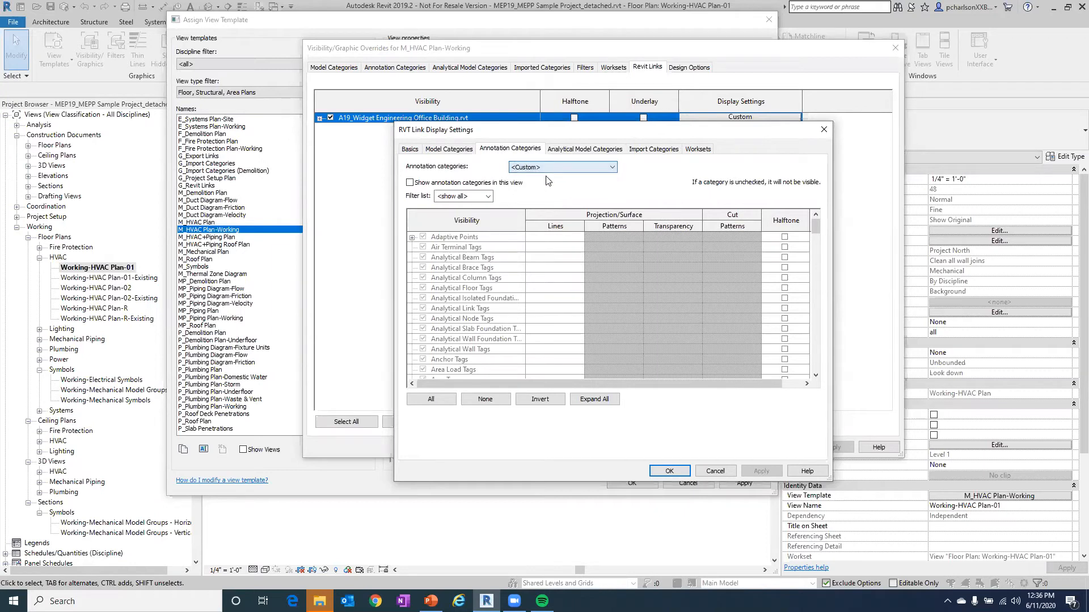
Enable the link's annotation categories to uncheck Grids and Levels, turn annotation categories off again, and accept the link display settings
left_click(411, 183)
scroll(484, 251, "down", 2)
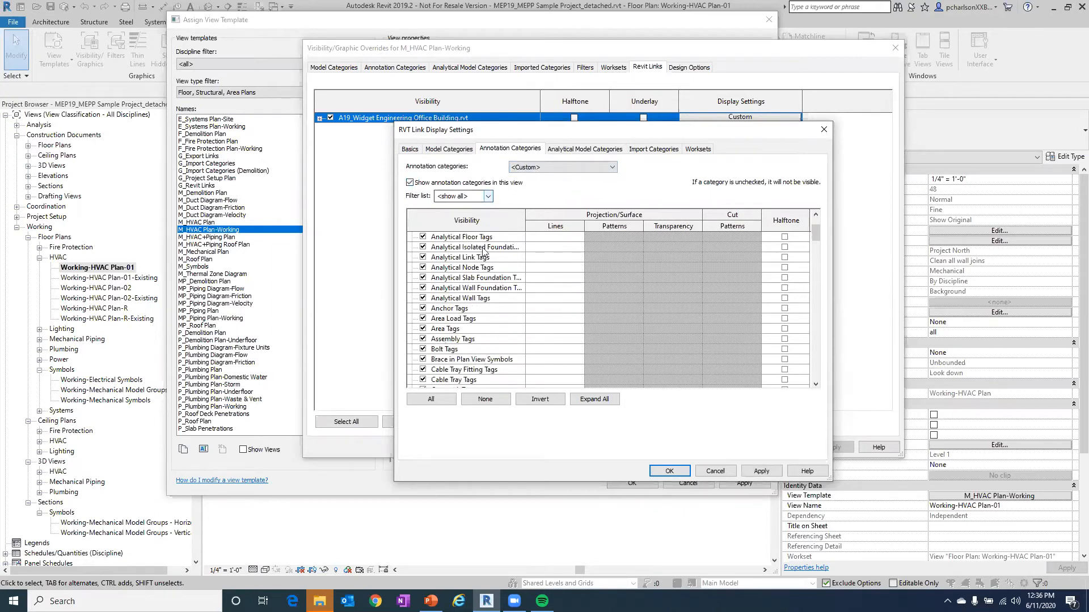
scroll(483, 251, "down", 8)
scroll(483, 250, "down", 6)
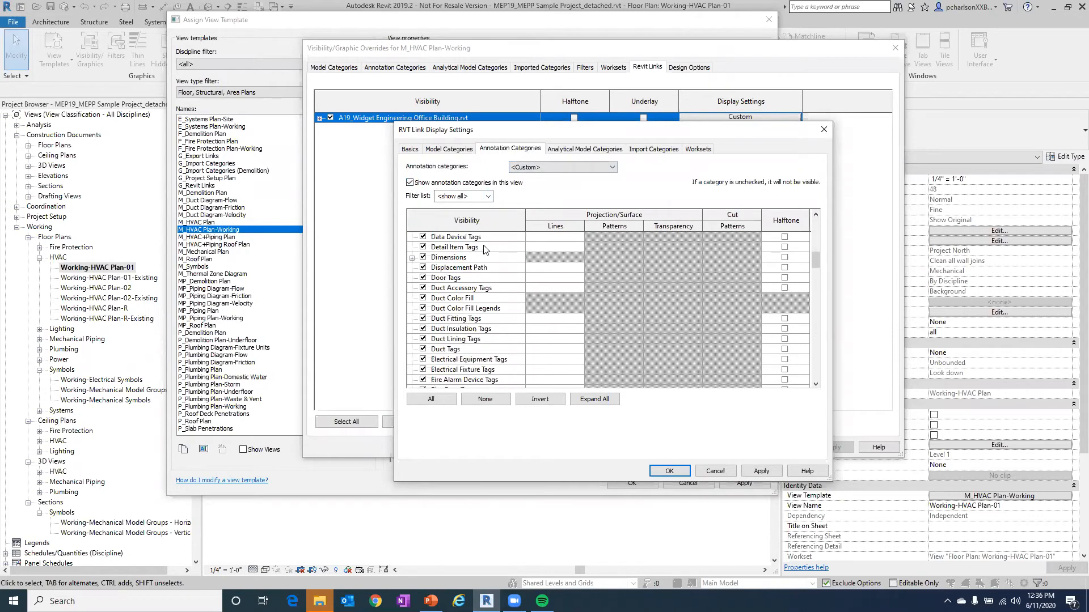
left_click(424, 342)
scroll(484, 270, "down", 6)
scroll(485, 271, "up", 4)
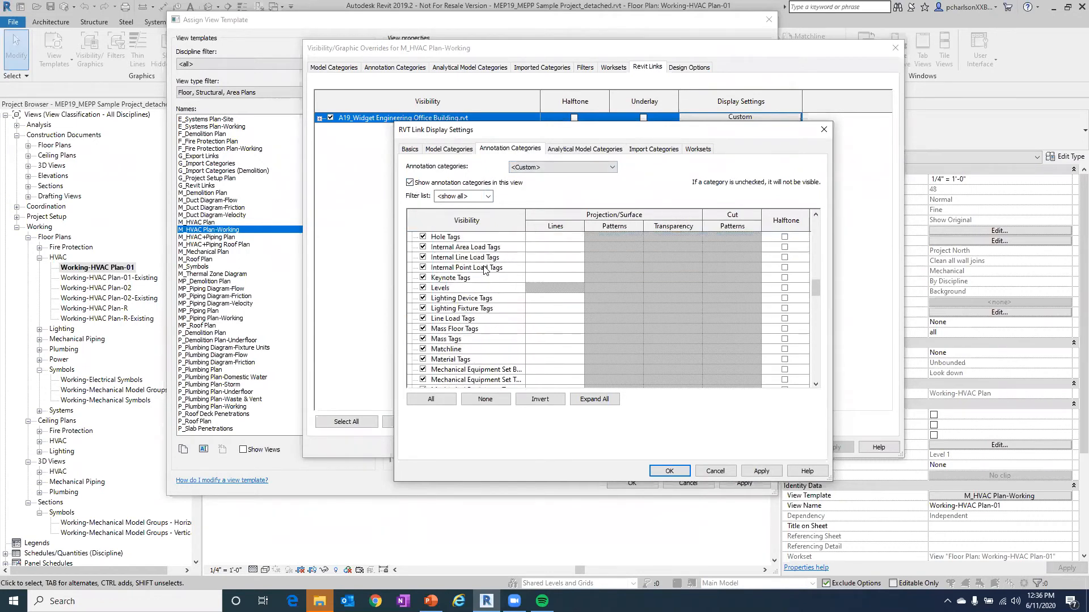
left_click(423, 340)
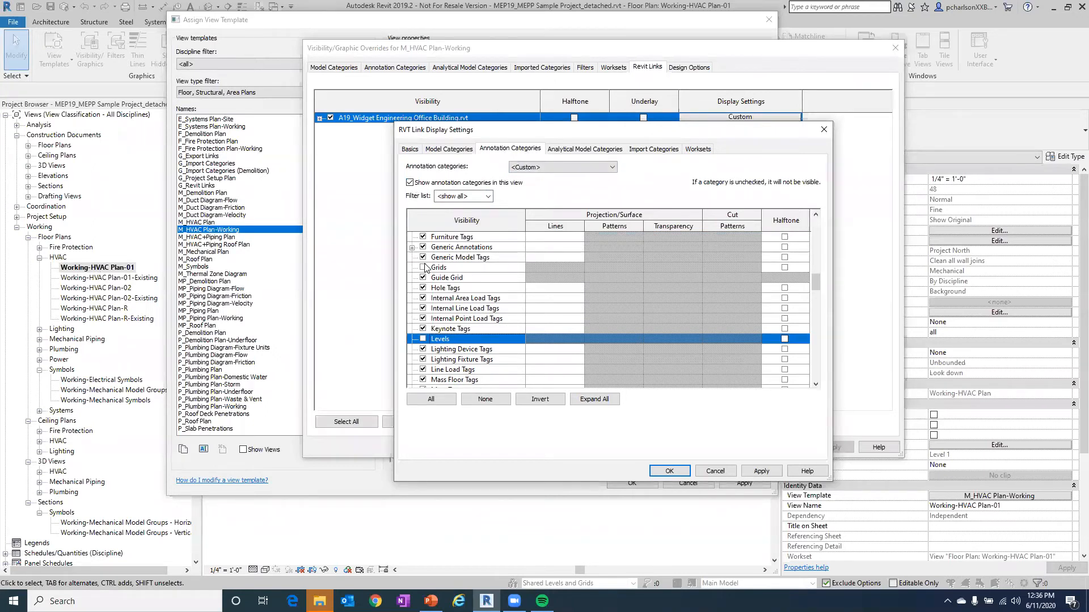
left_click(410, 183)
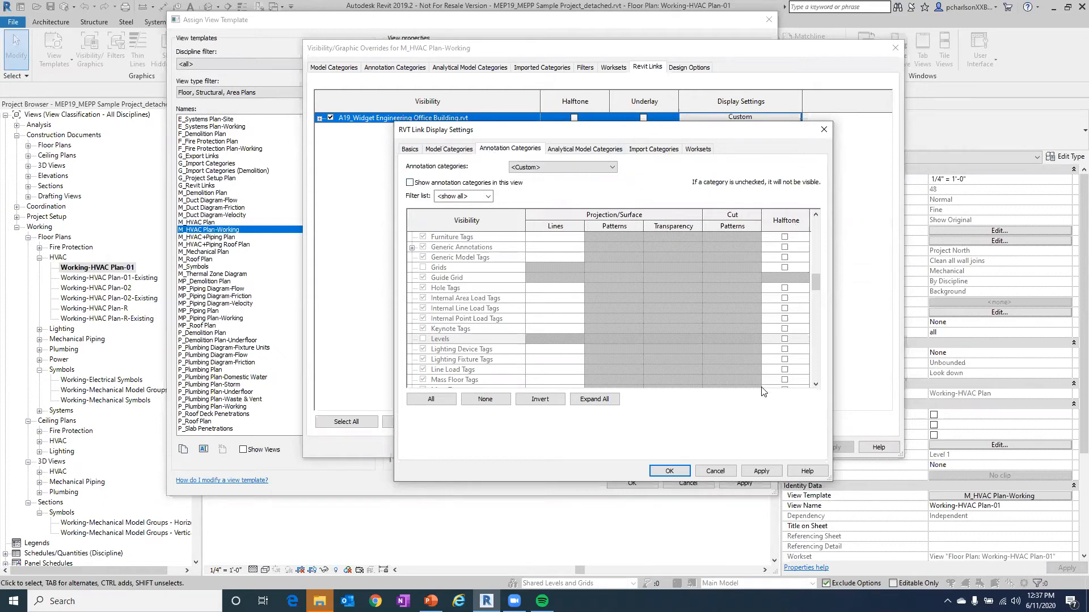
left_click(679, 471)
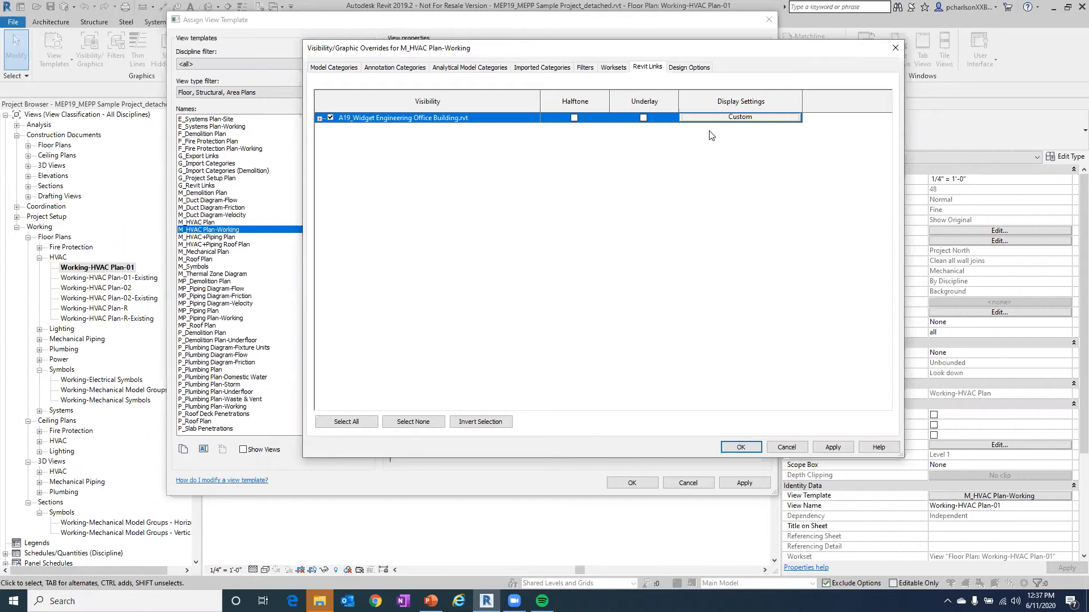
Review the design option and model category overrides, accept the visibility/graphic overrides, and move the template settings aside to reveal the plan
left_click(697, 68)
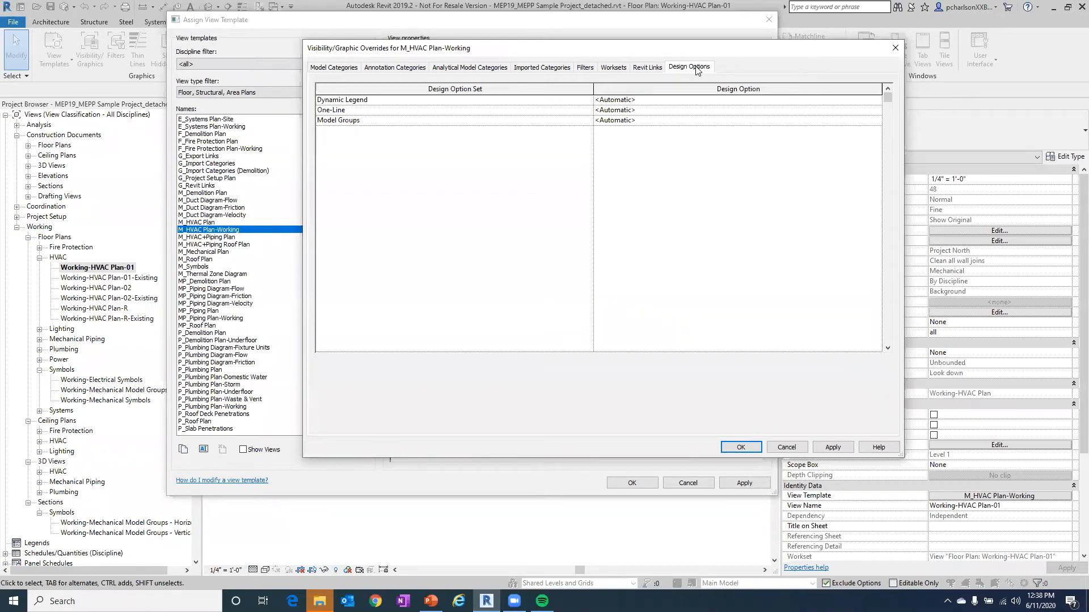
left_click(342, 67)
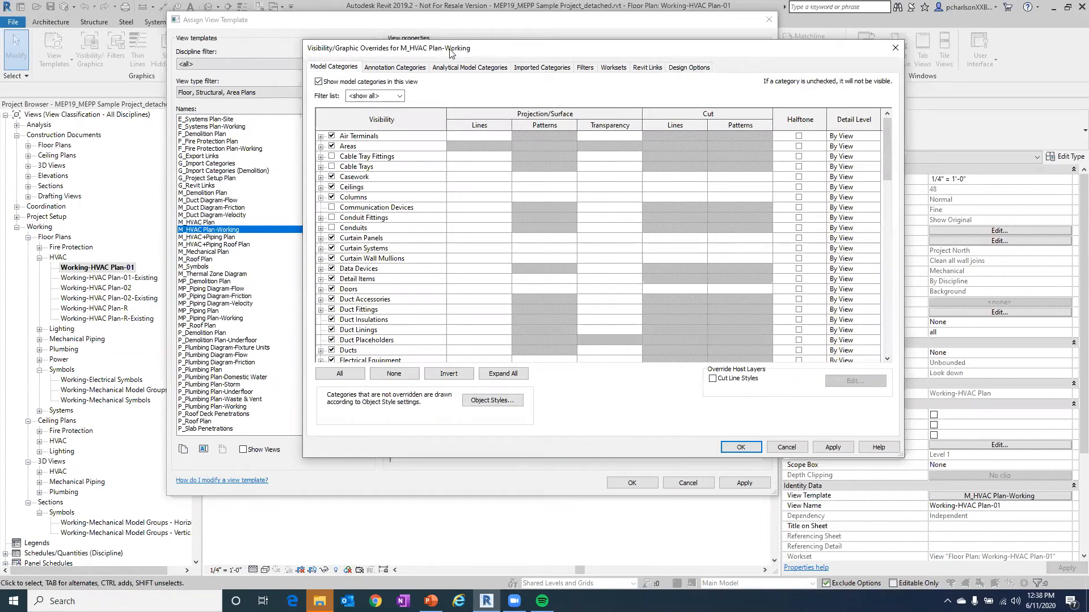
left_click(739, 448)
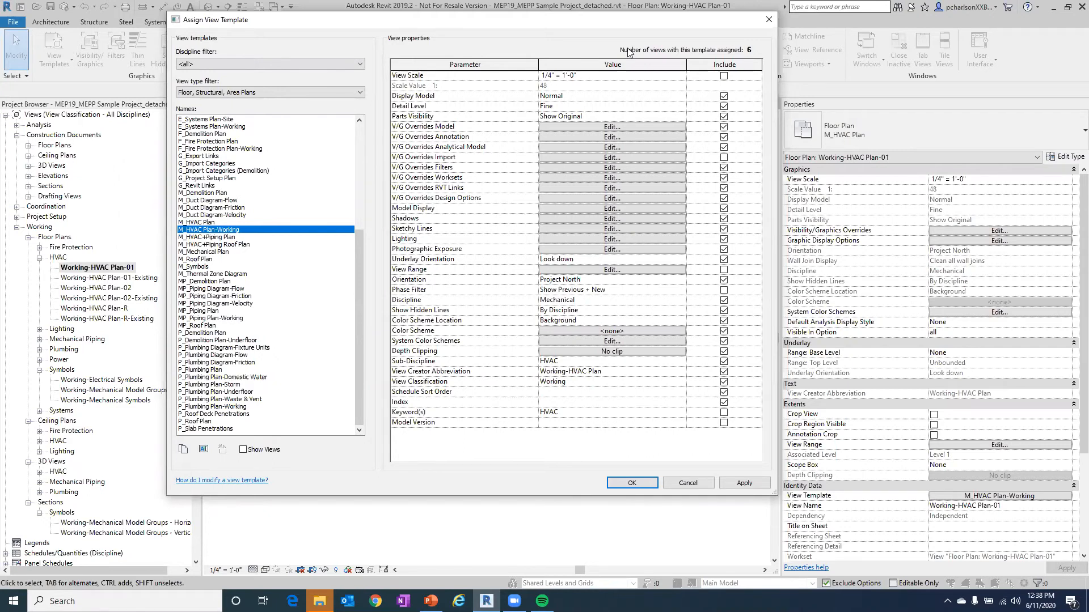
left_click_drag(570, 25, 735, 32)
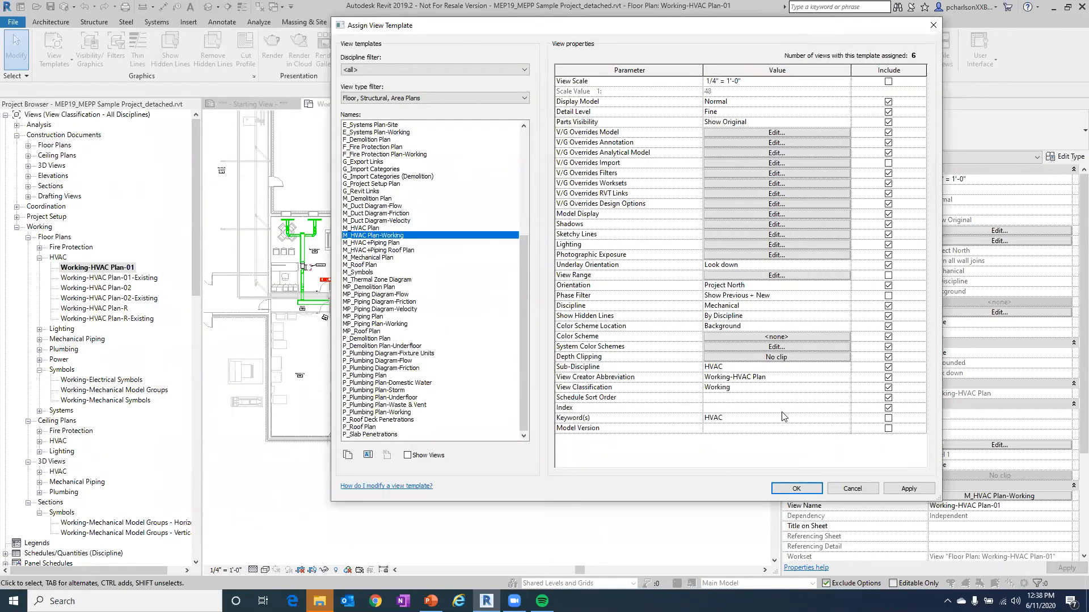
Accept the view template settings, and review how the View Classification - All Disciplines browser organization filters, groups and sorts the project's views
left_click(798, 489)
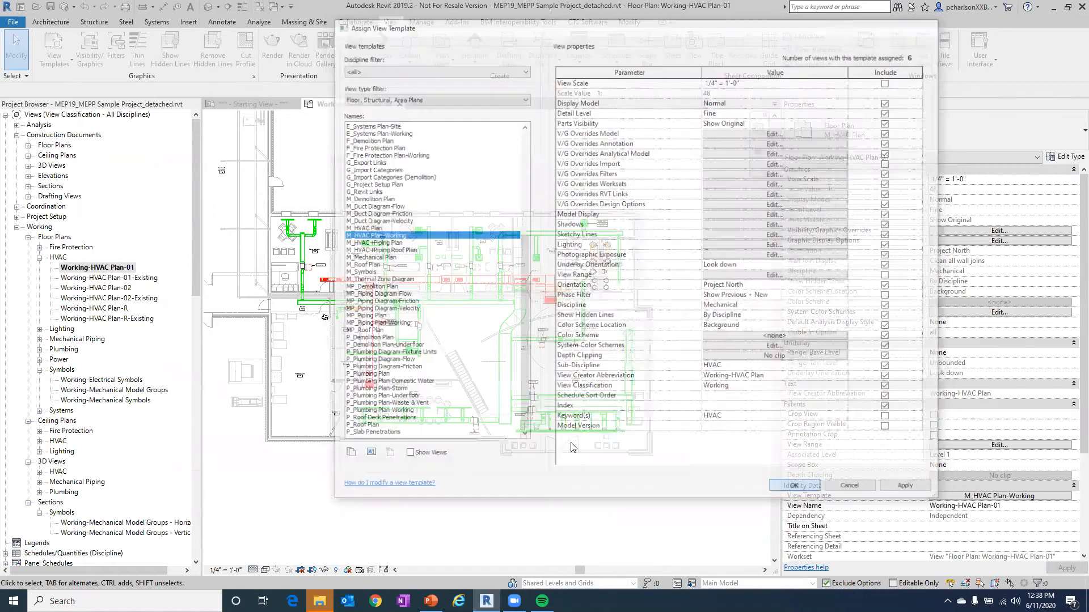
right_click(111, 115)
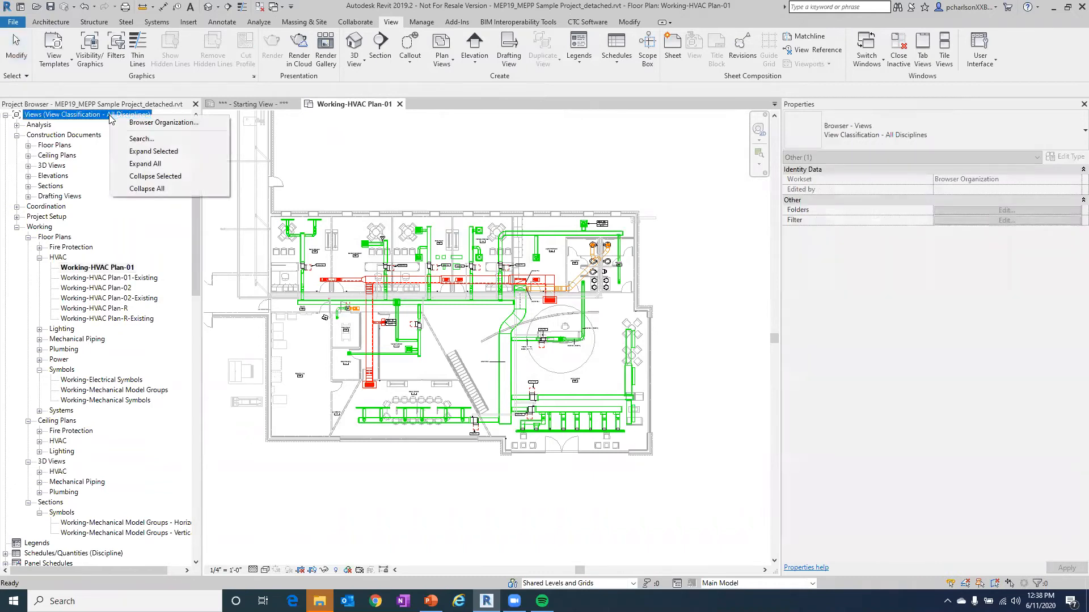
left_click(139, 123)
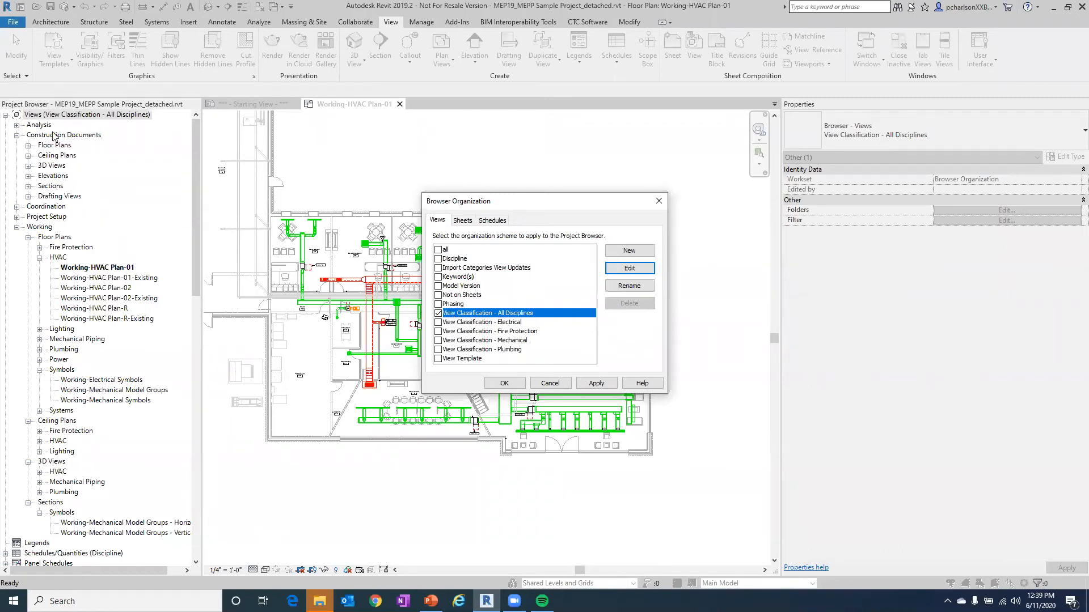
left_click(636, 267)
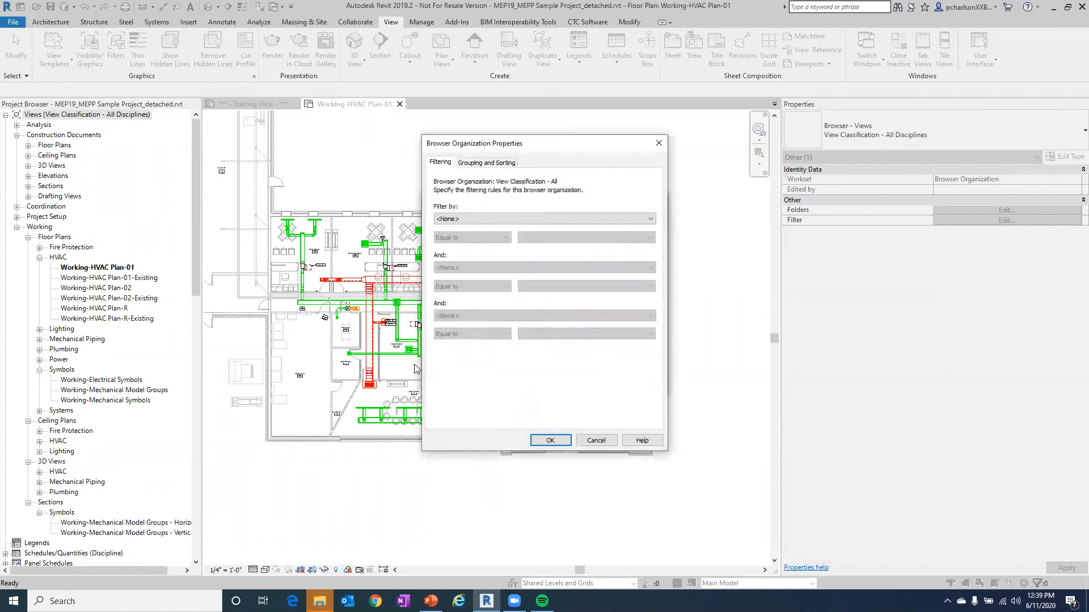
left_click(483, 163)
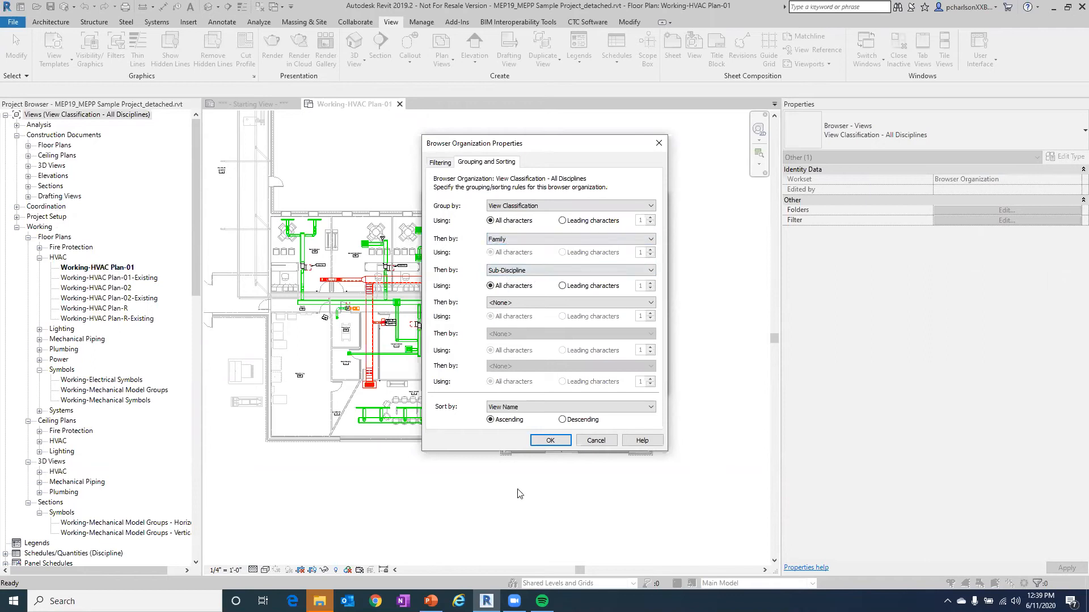
left_click(560, 445)
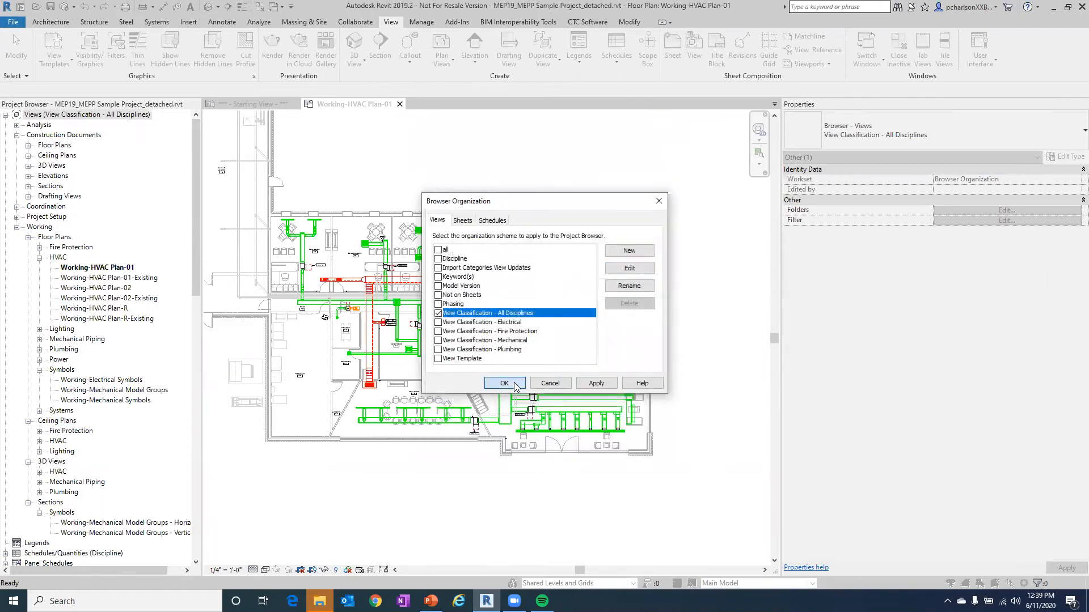
left_click(505, 383)
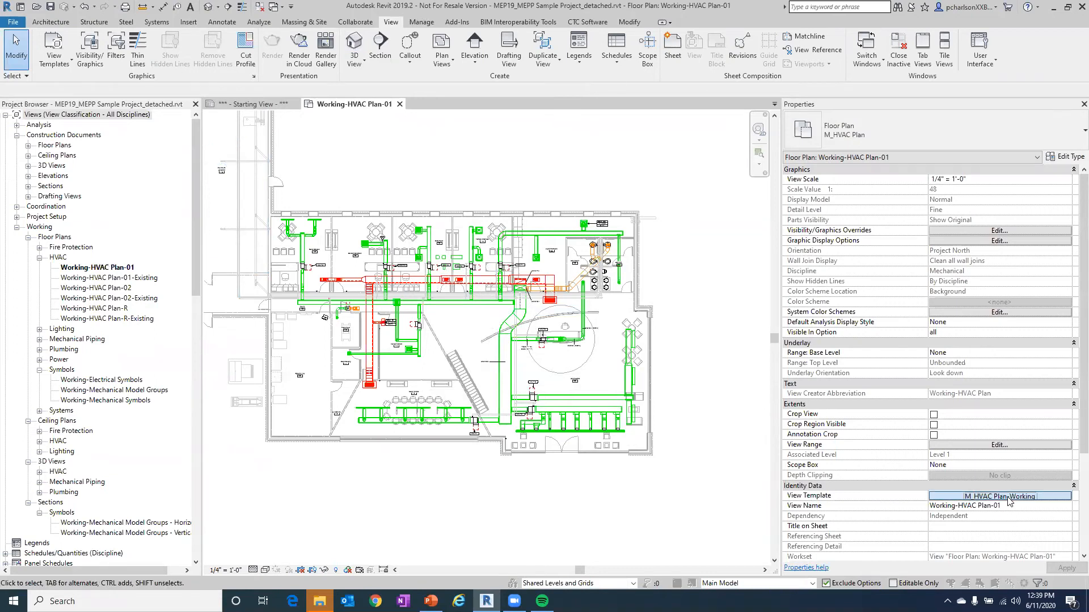
Check the duplicate option for the M_HVAC Plan-Working view template and review the template list, leaving the assignment unchanged
left_click(999, 496)
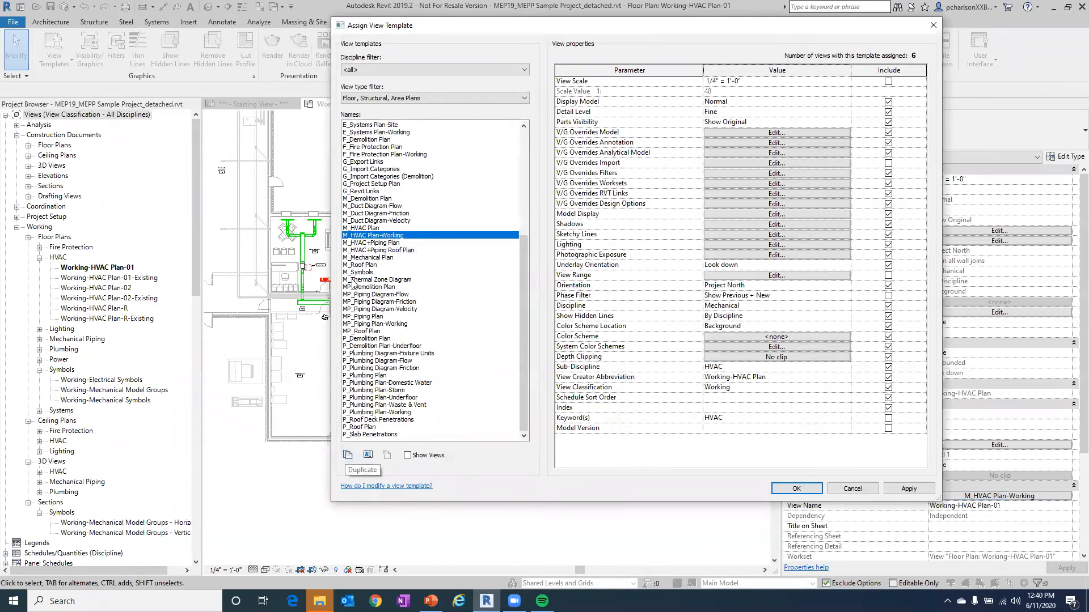
left_click(347, 455)
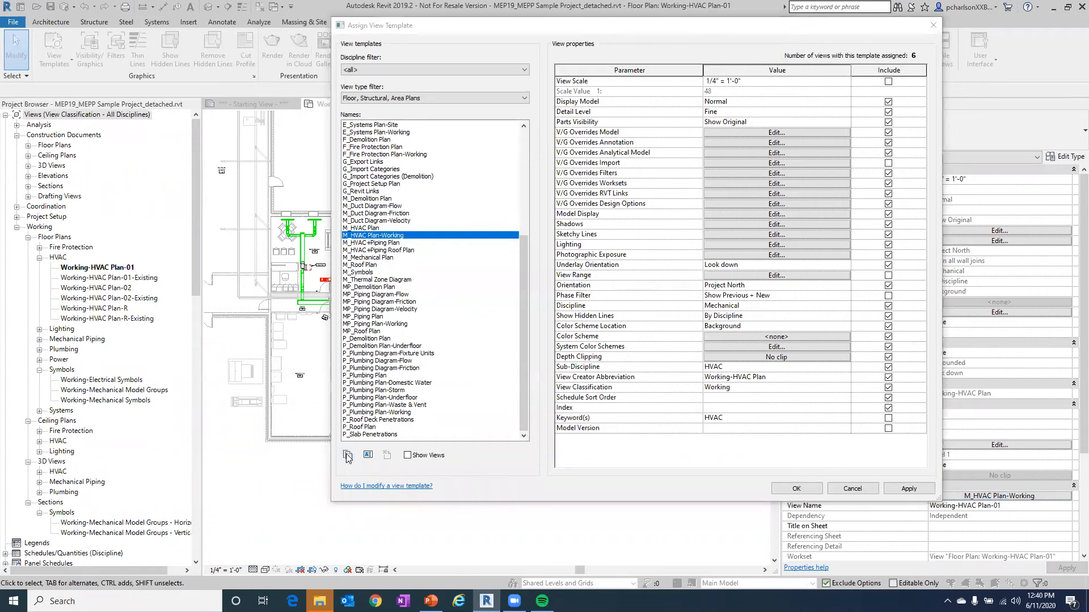
left_click(687, 287)
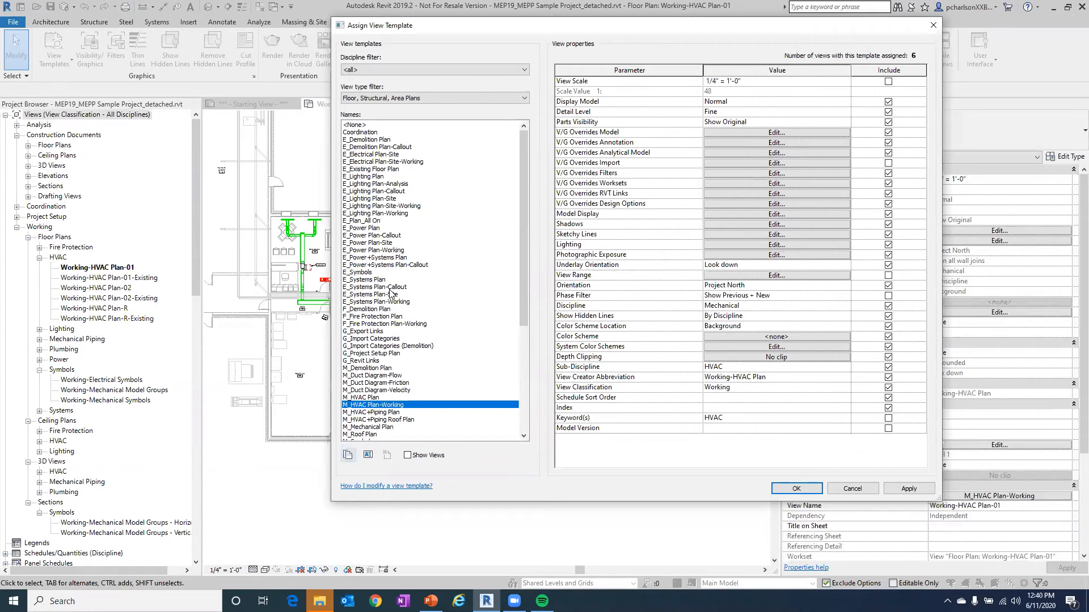
scroll(365, 188, "down", 4)
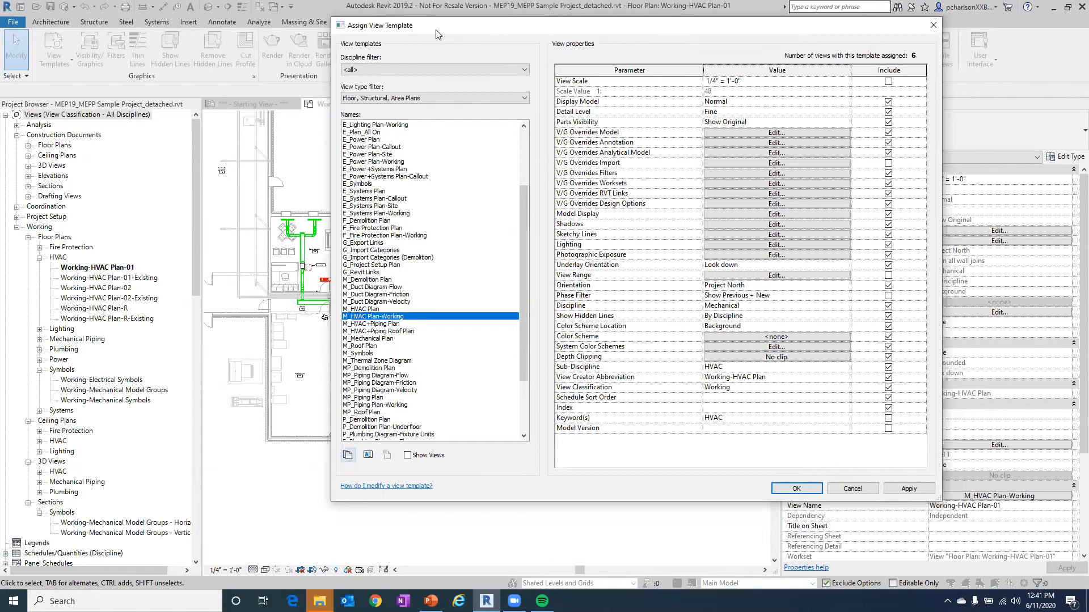
left_click(853, 489)
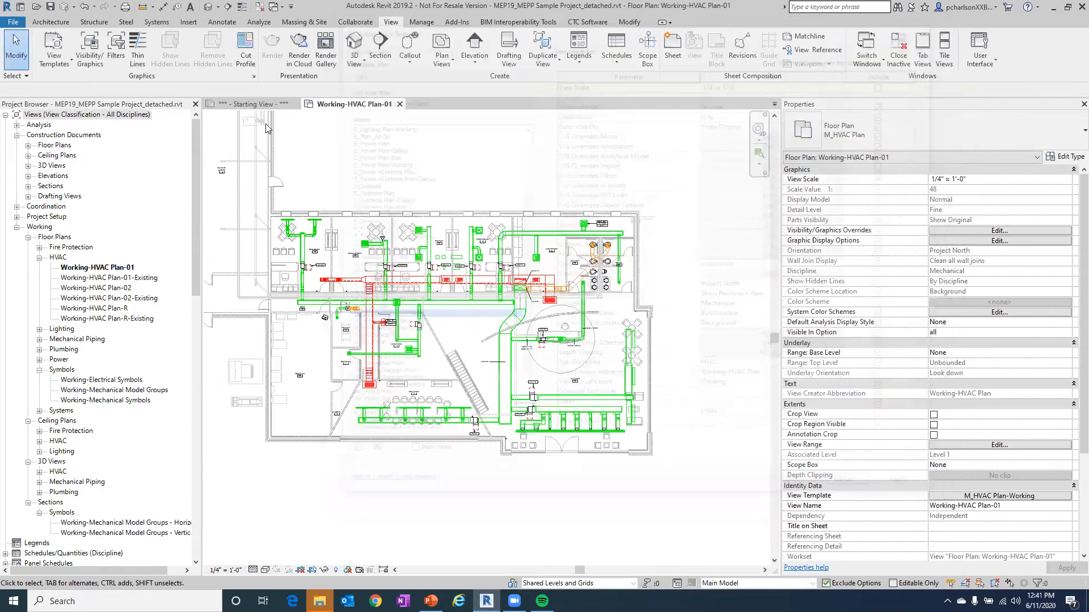
Start transferring project standards, check the available source projects, and clear every item in the copy list
left_click(421, 23)
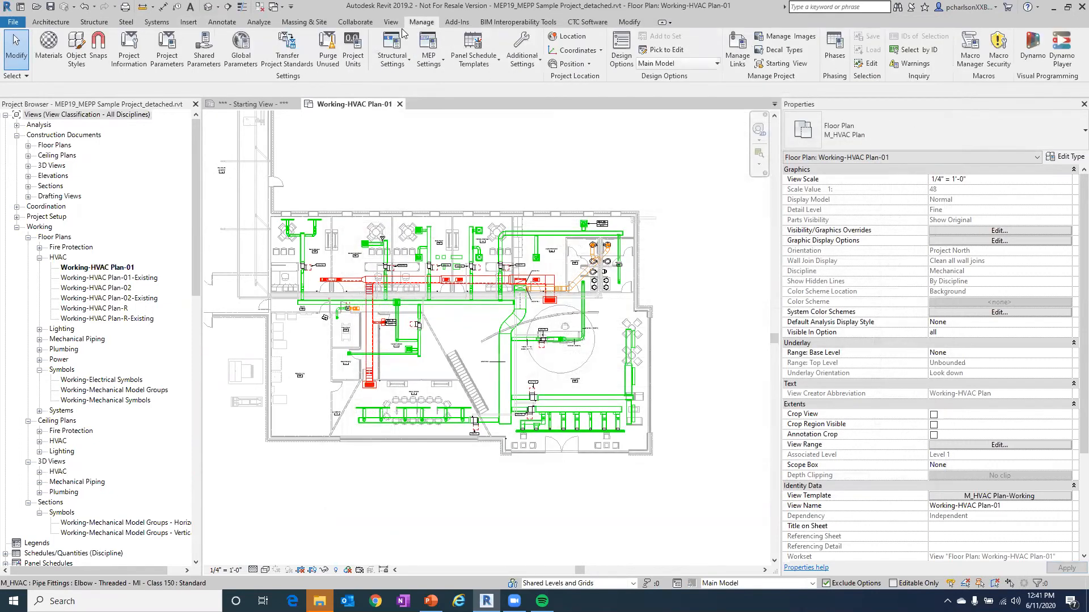
left_click(279, 54)
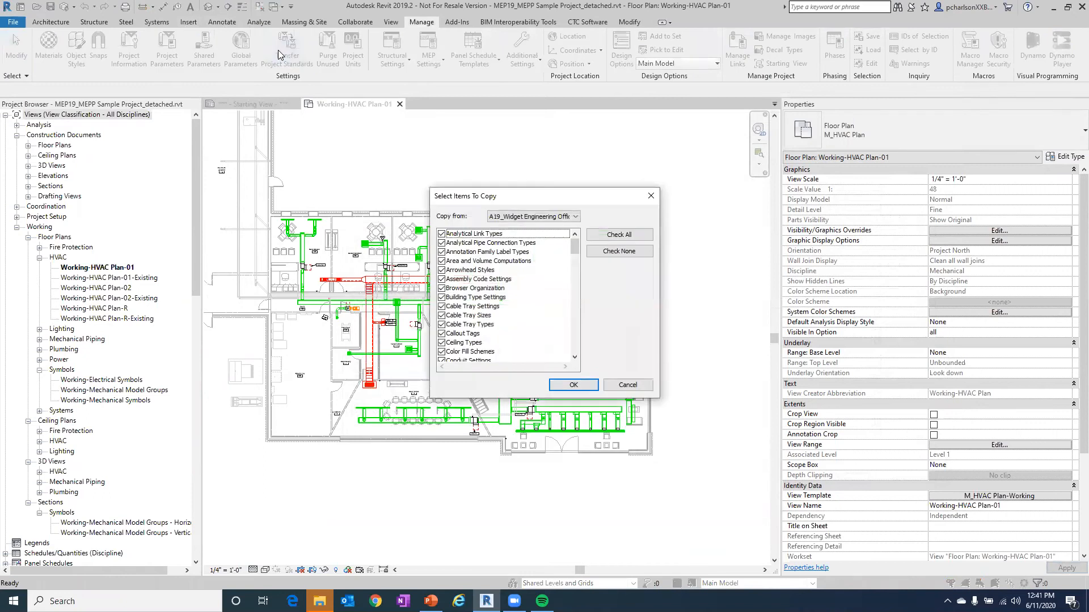
left_click(573, 218)
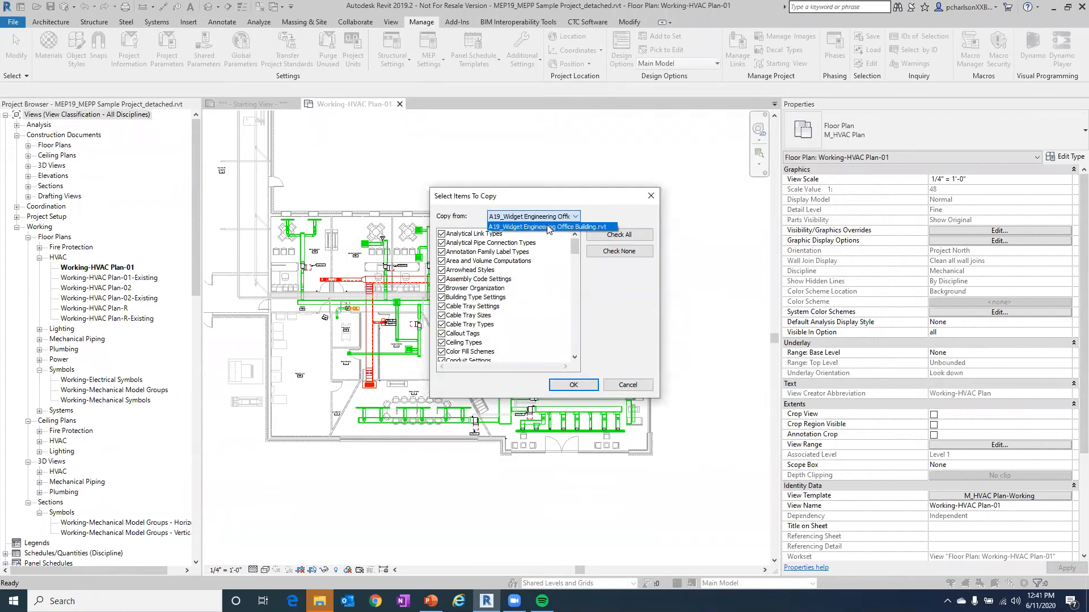
left_click(554, 203)
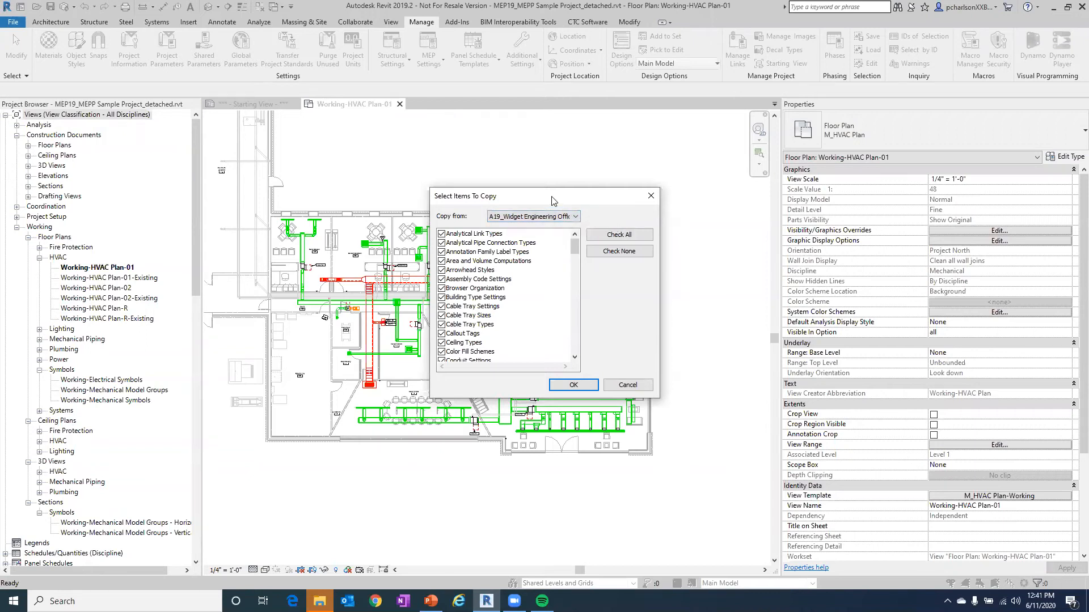
left_click(611, 253)
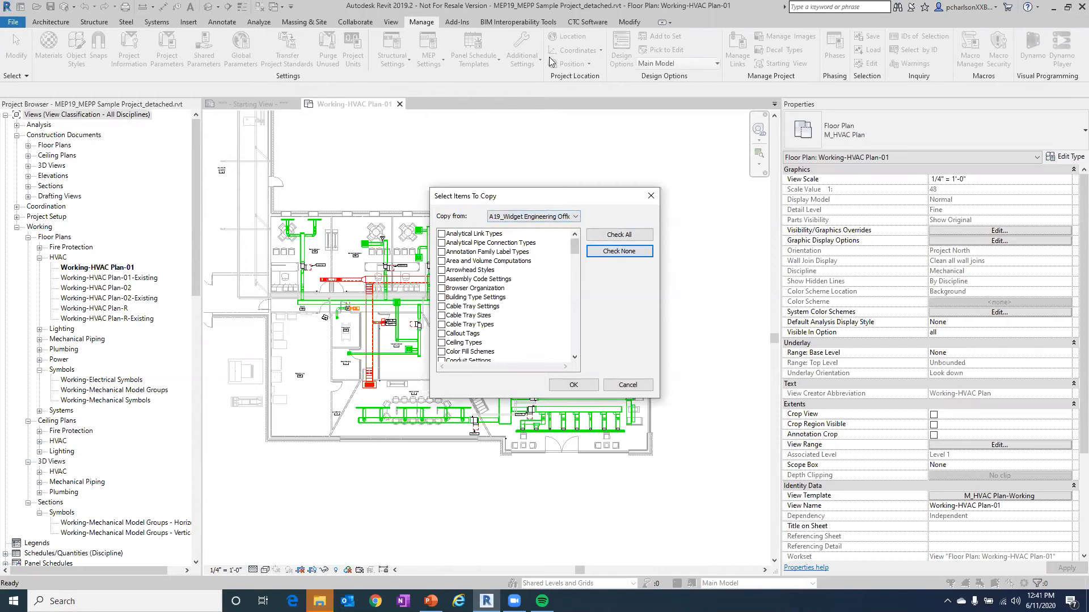
left_click(520, 216)
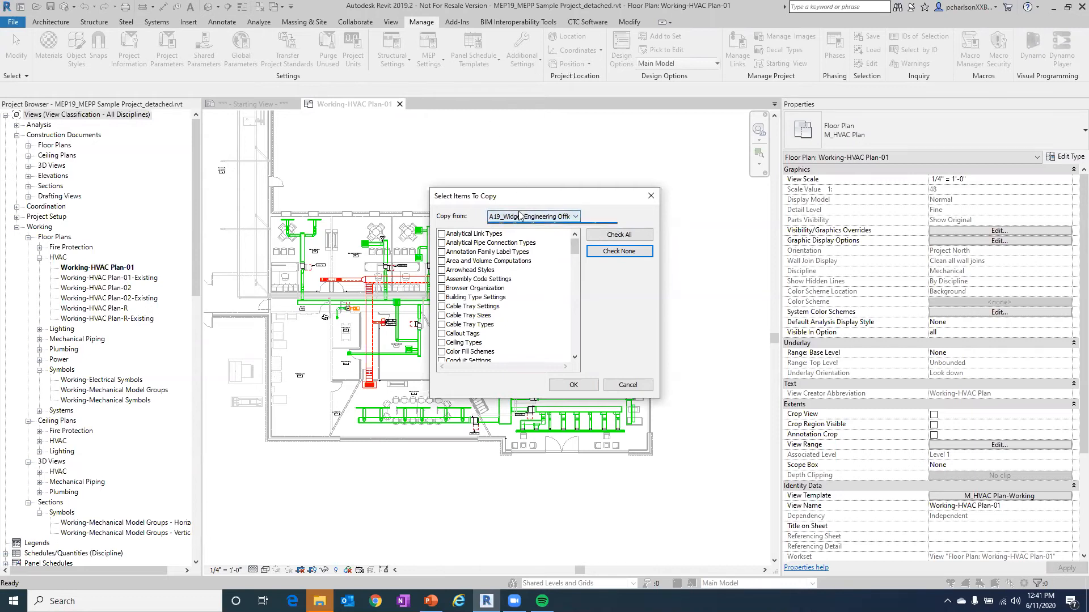
left_click(581, 106)
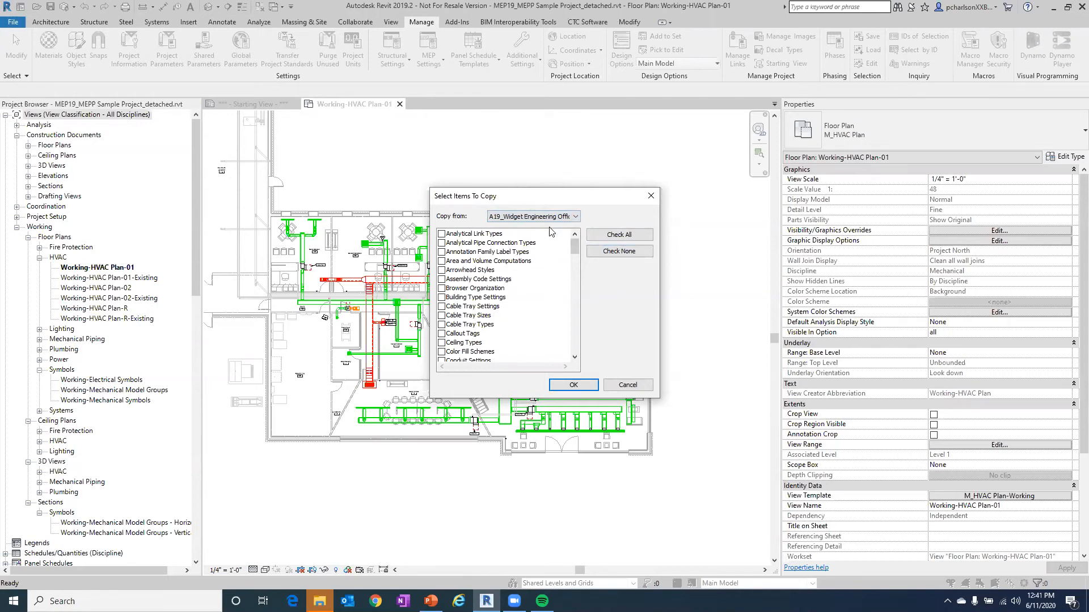
Mark Viewport Types for copying, look through the other transferable project standards, and cancel the transfer
left_click_drag(574, 246, 577, 346)
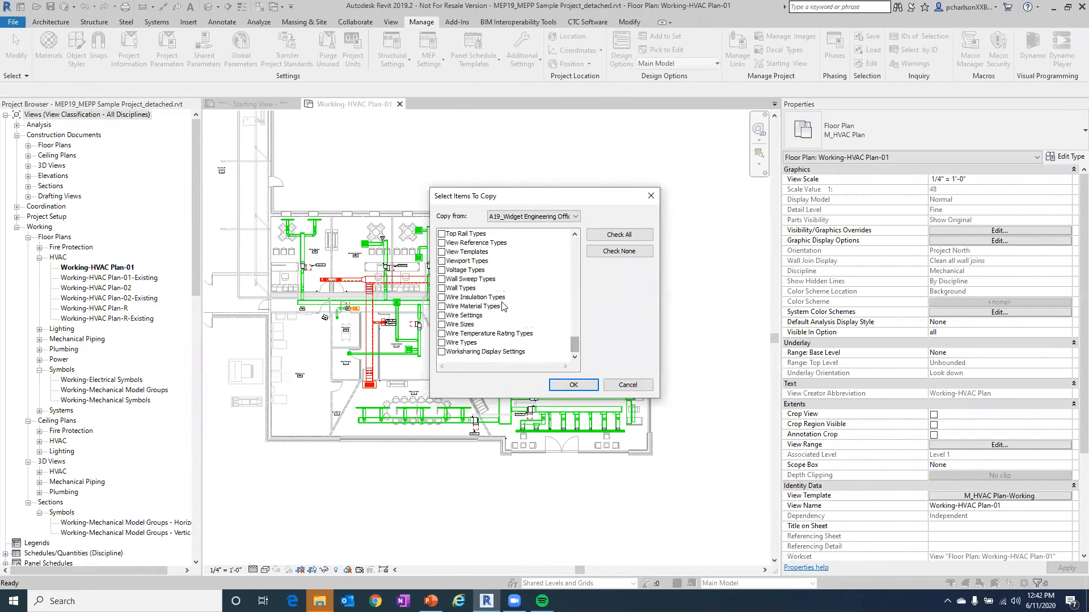
left_click(443, 262)
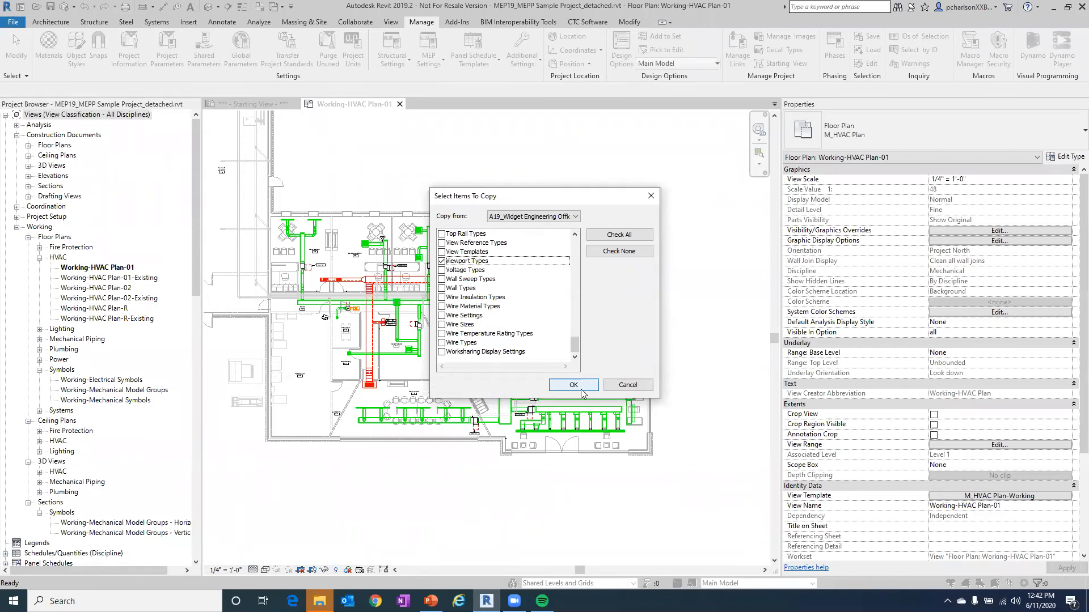
left_click_drag(573, 348, 575, 280)
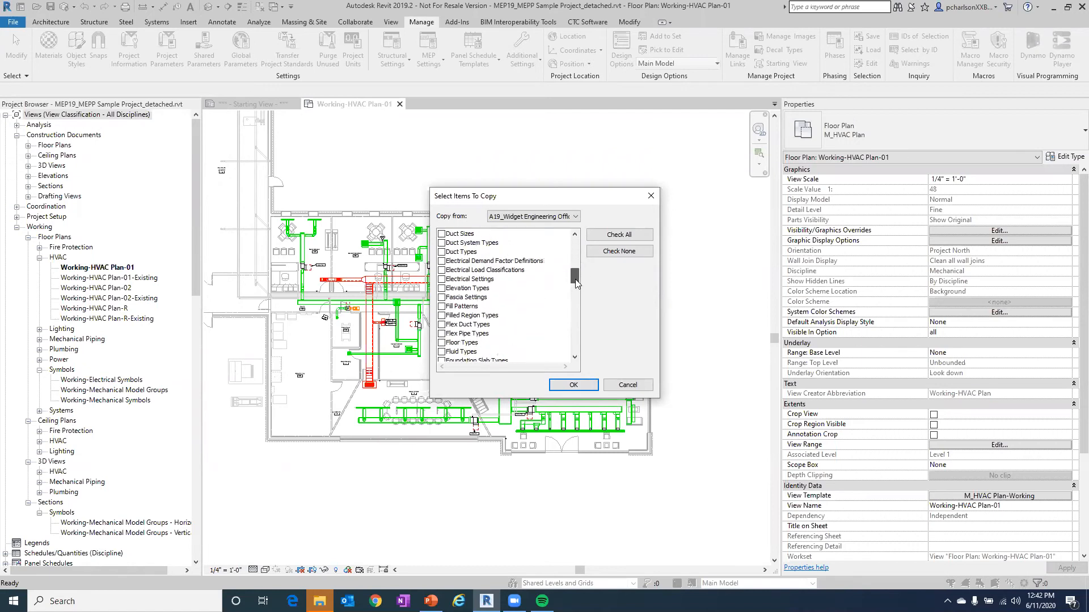
scroll(572, 290, "down", 20)
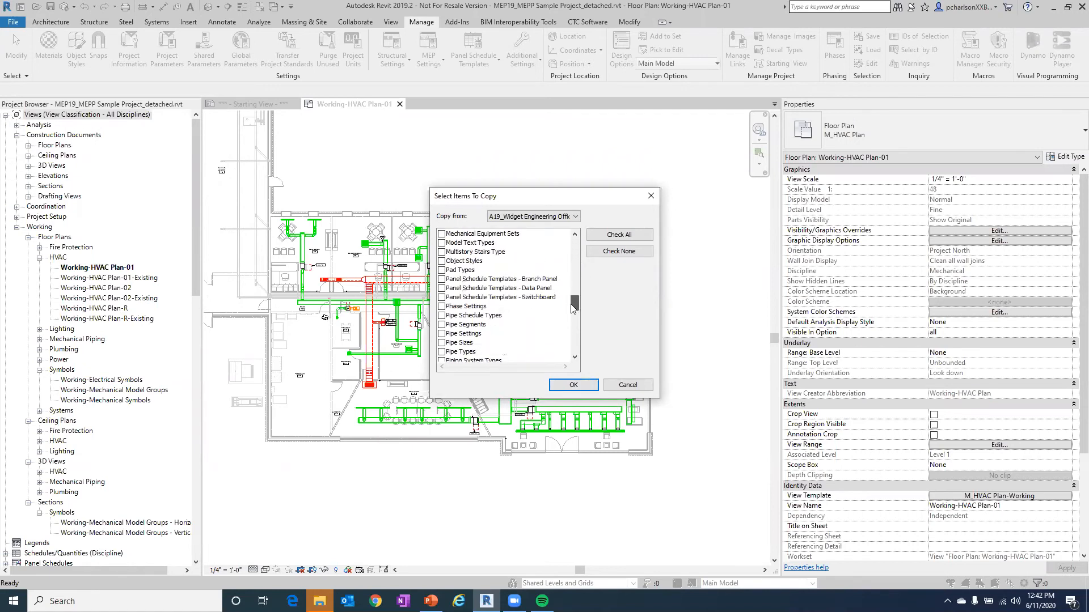
left_click(565, 342)
scroll(566, 342, "down", 3)
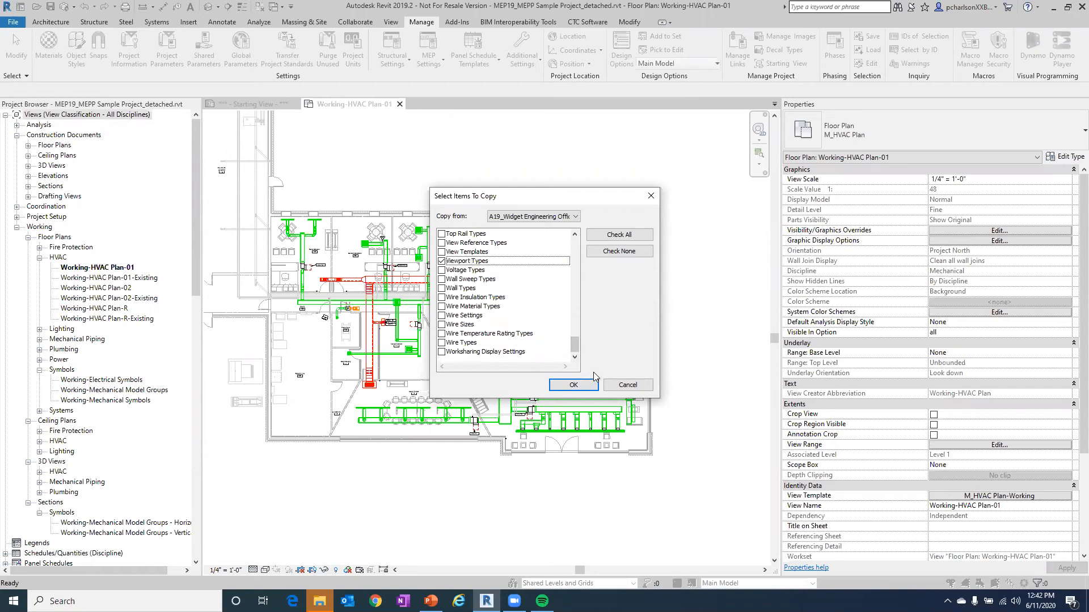
left_click(620, 388)
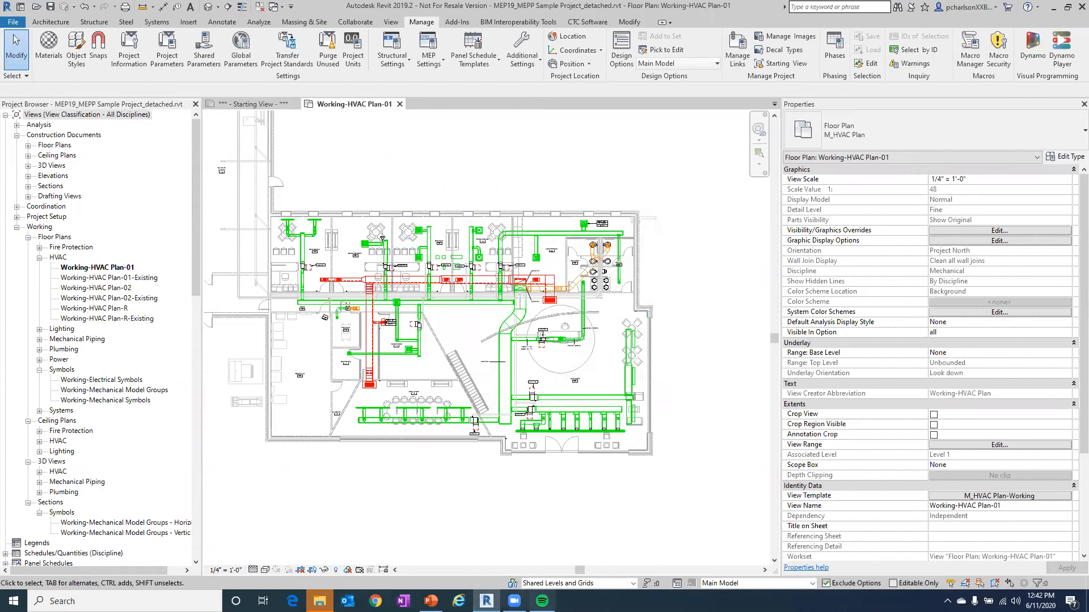
Switch to File Explorer and browse the Model families in MEPPP Content, including Electrical Equipment, returning to the content folder
mouse_move(514, 601)
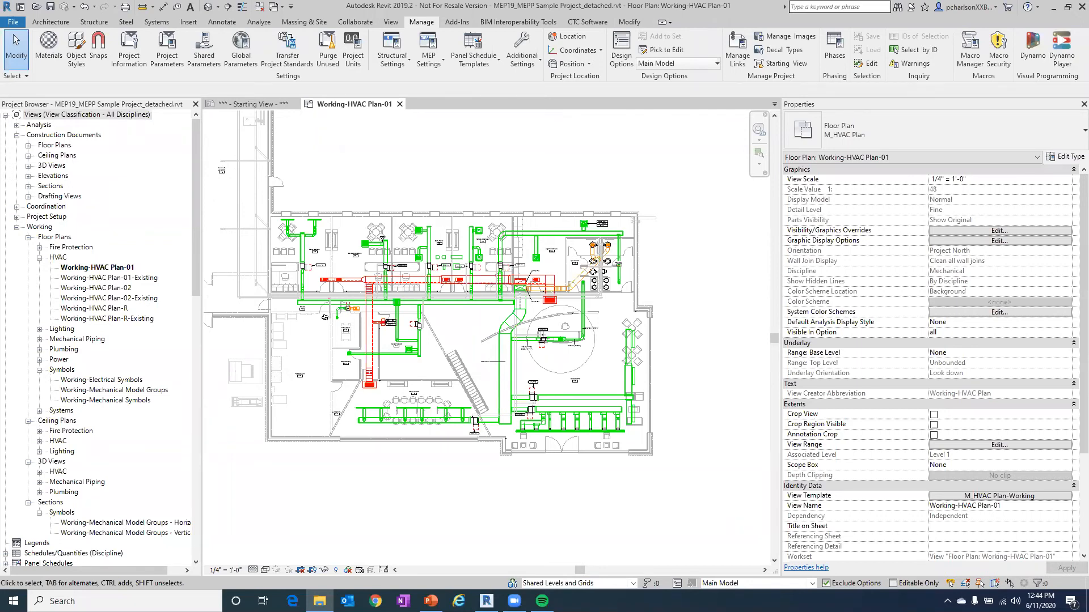
left_click_drag(1088, 53, 569, 52)
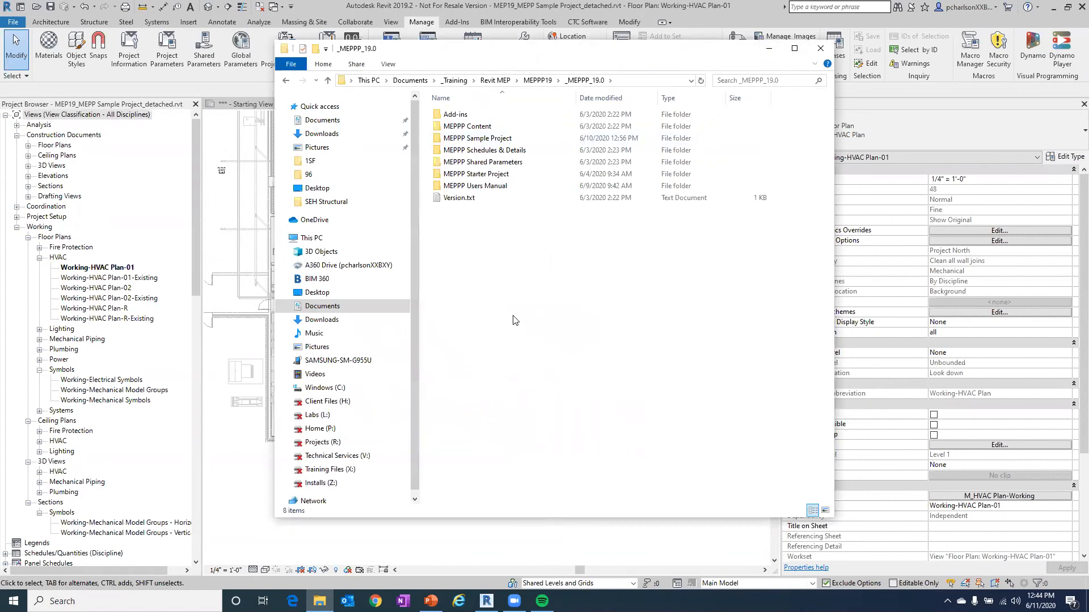
double_click(470, 126)
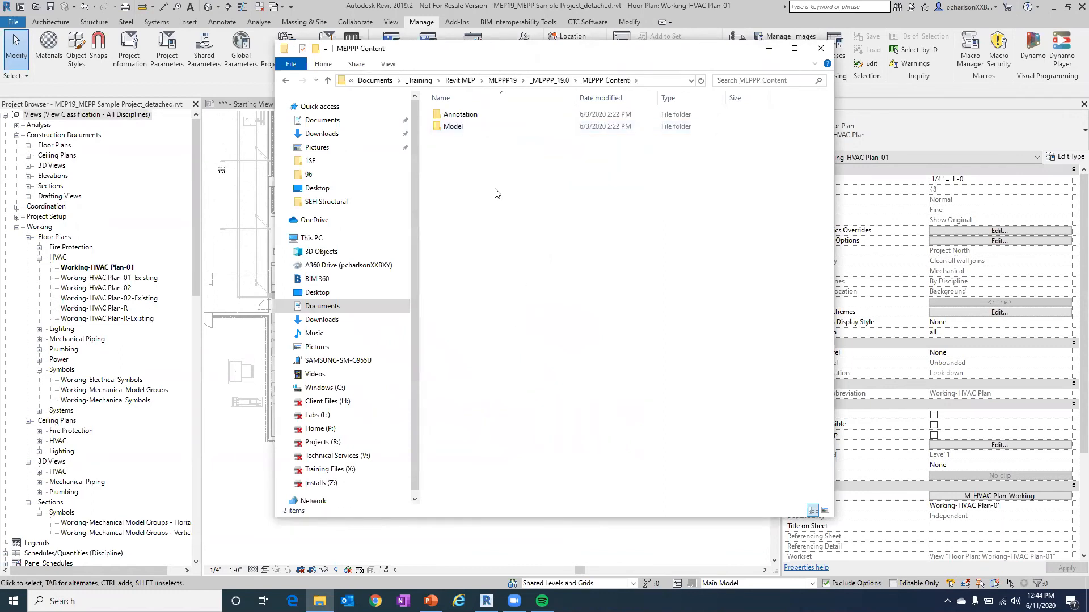
double_click(470, 126)
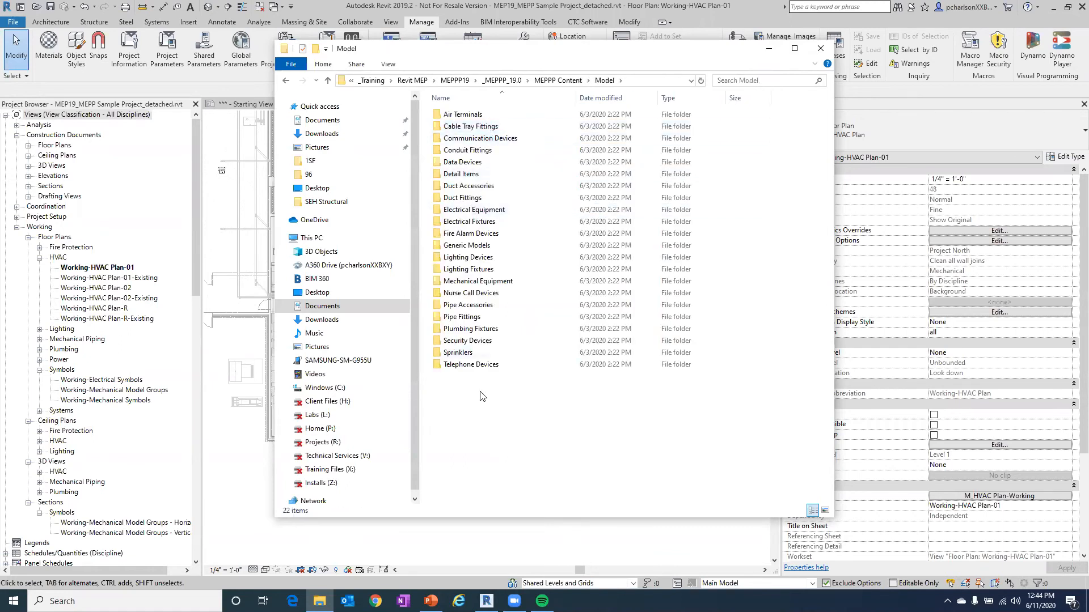
double_click(473, 209)
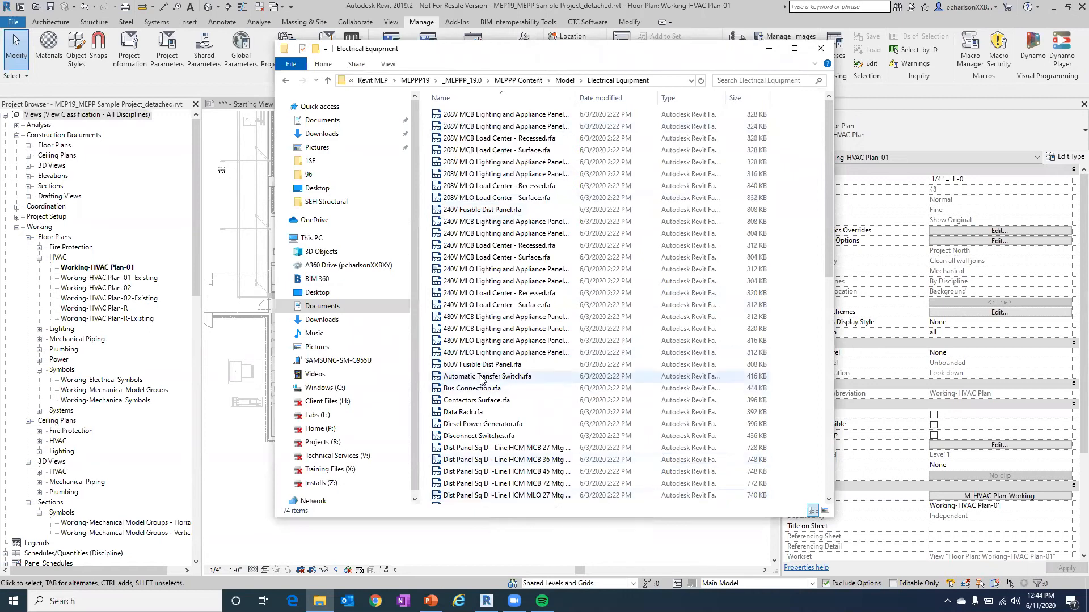
left_click(565, 81)
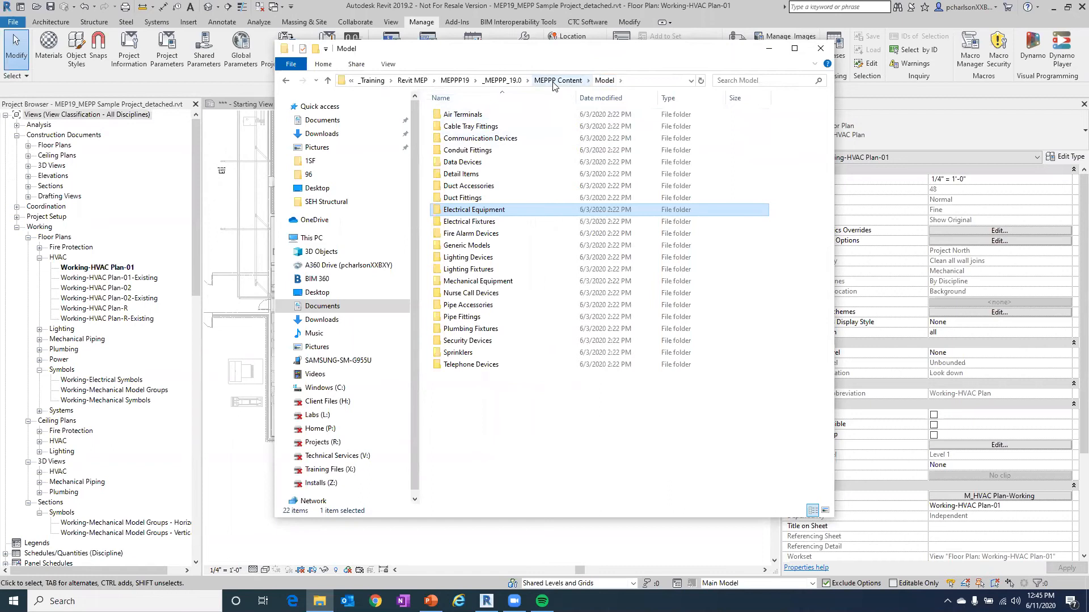
left_click(554, 81)
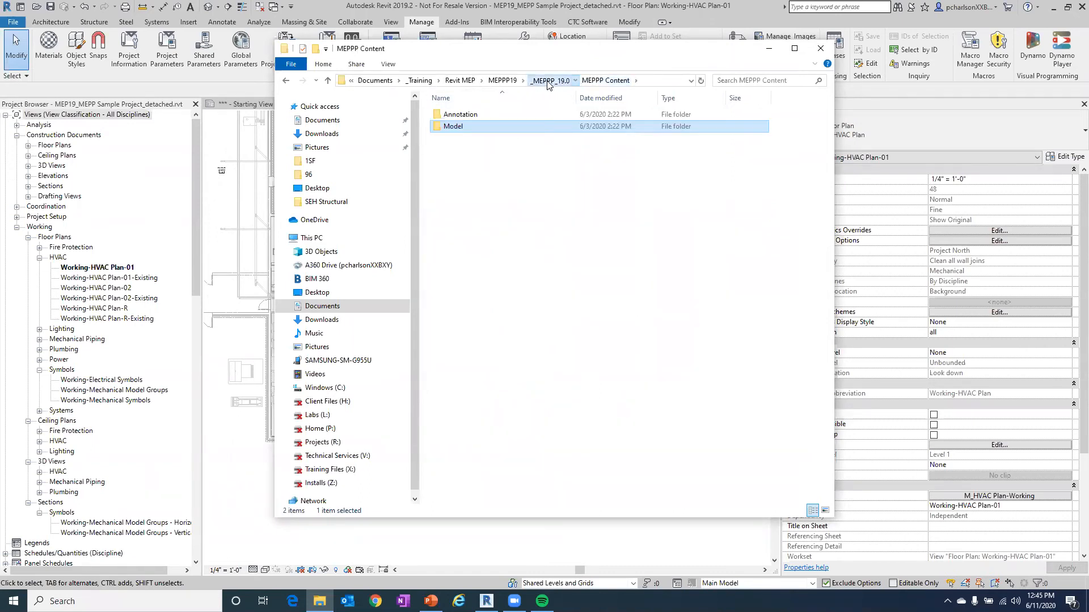
View the contents of the MEPPP Shared Parameters folder and return to the _MEPPP_19.0 folder
left_click(548, 84)
double_click(471, 150)
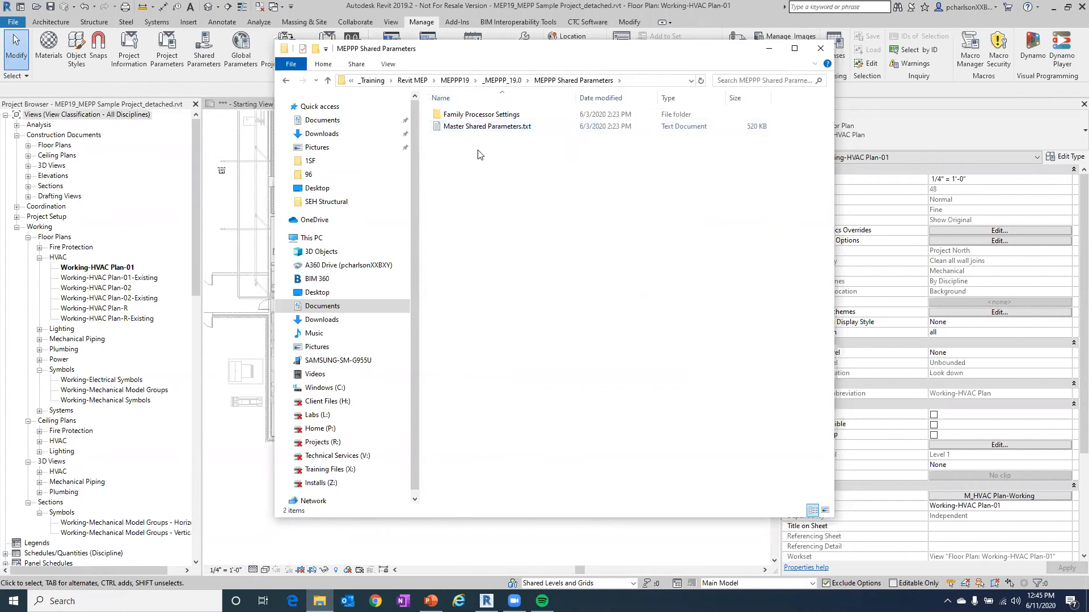
left_click(493, 82)
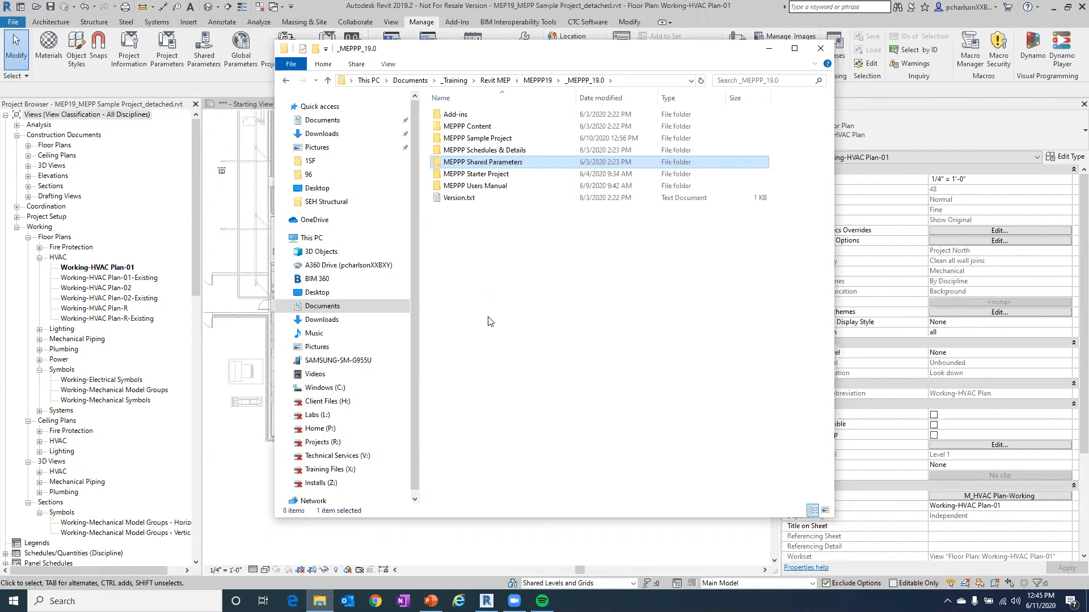
Move the folder window aside, open the MEPPP Users Manual folder and select Revit User Guide Update Rev 05-04-2020 rev 9.pdf
left_click(491, 320)
left_click_drag(471, 50, 418, 47)
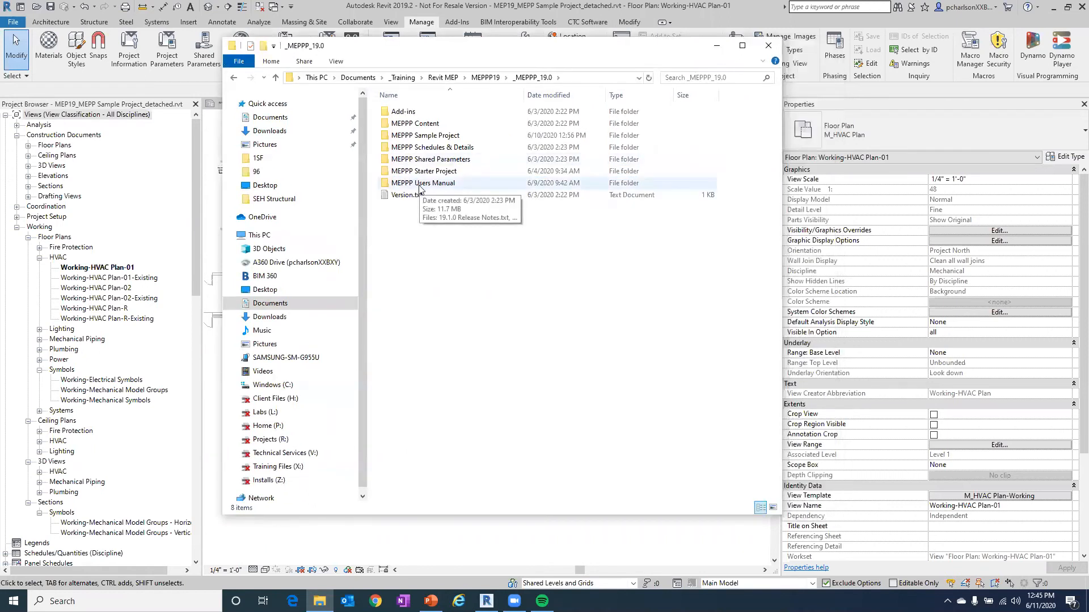
double_click(420, 182)
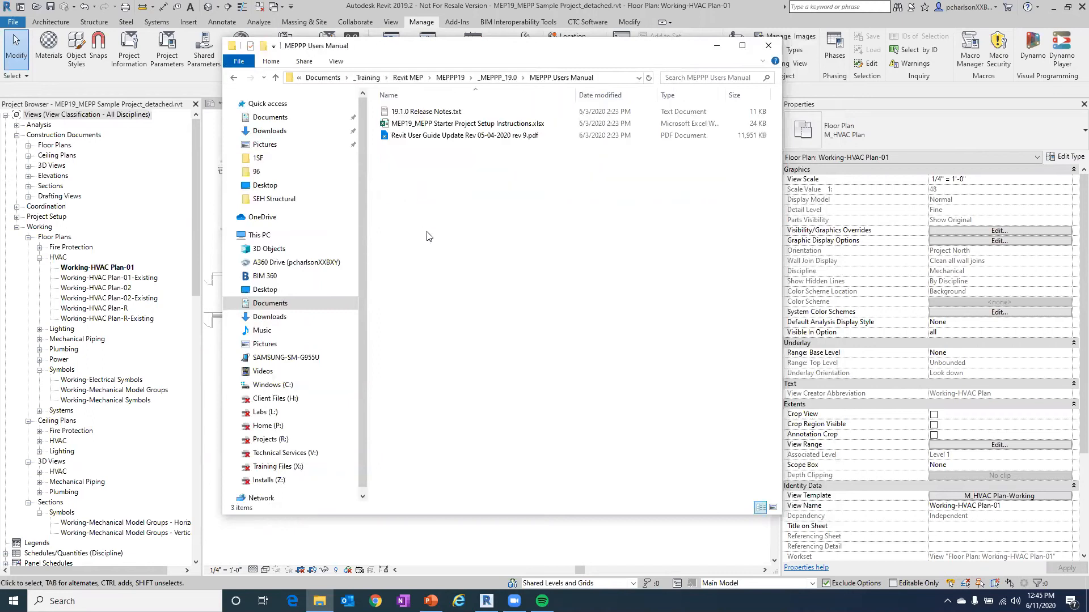
left_click(475, 136)
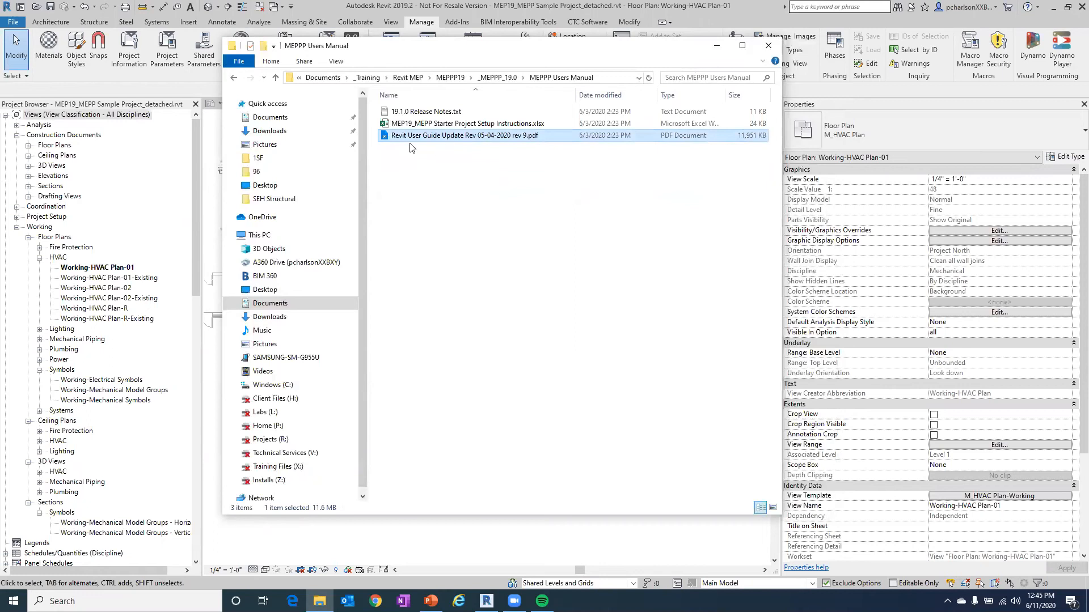